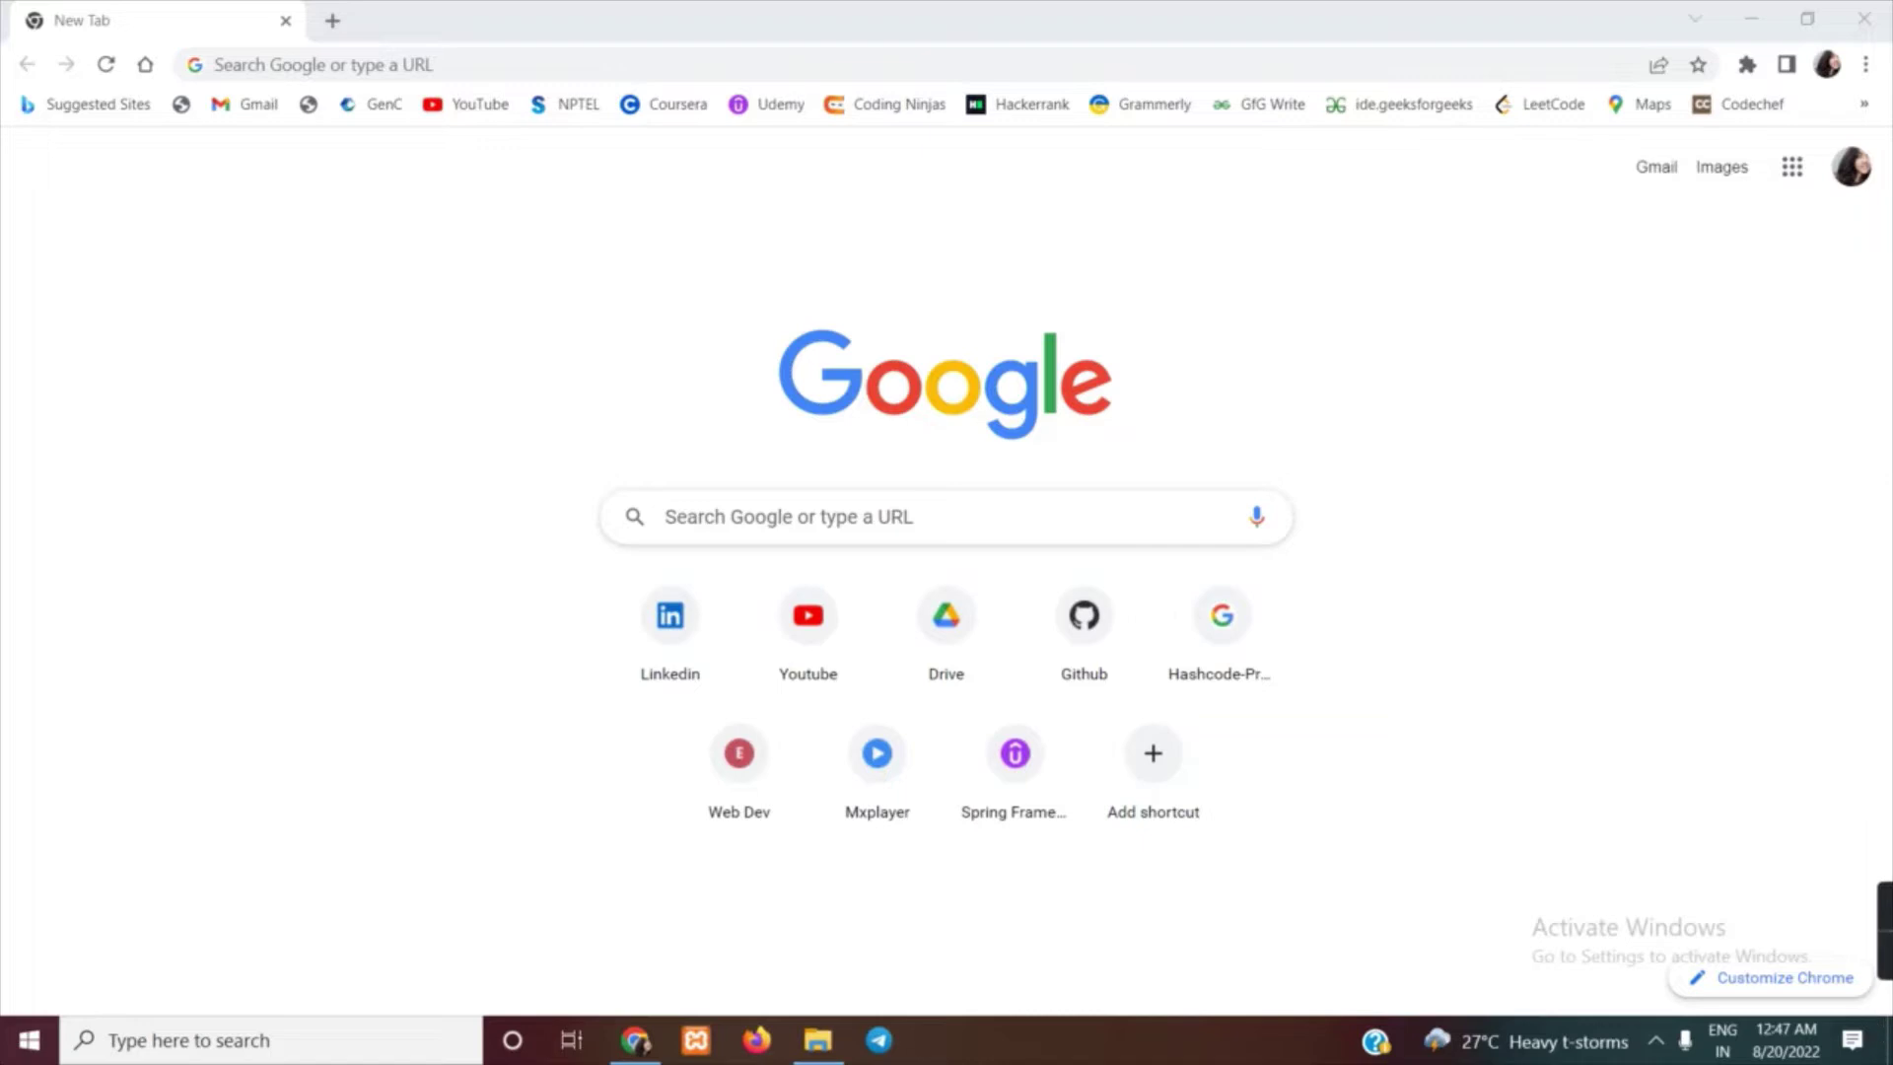
- Switch from Chrome to File Explorer on drive D, showing the Maven, Tomcat and jenkins.war items
click(817, 1039)
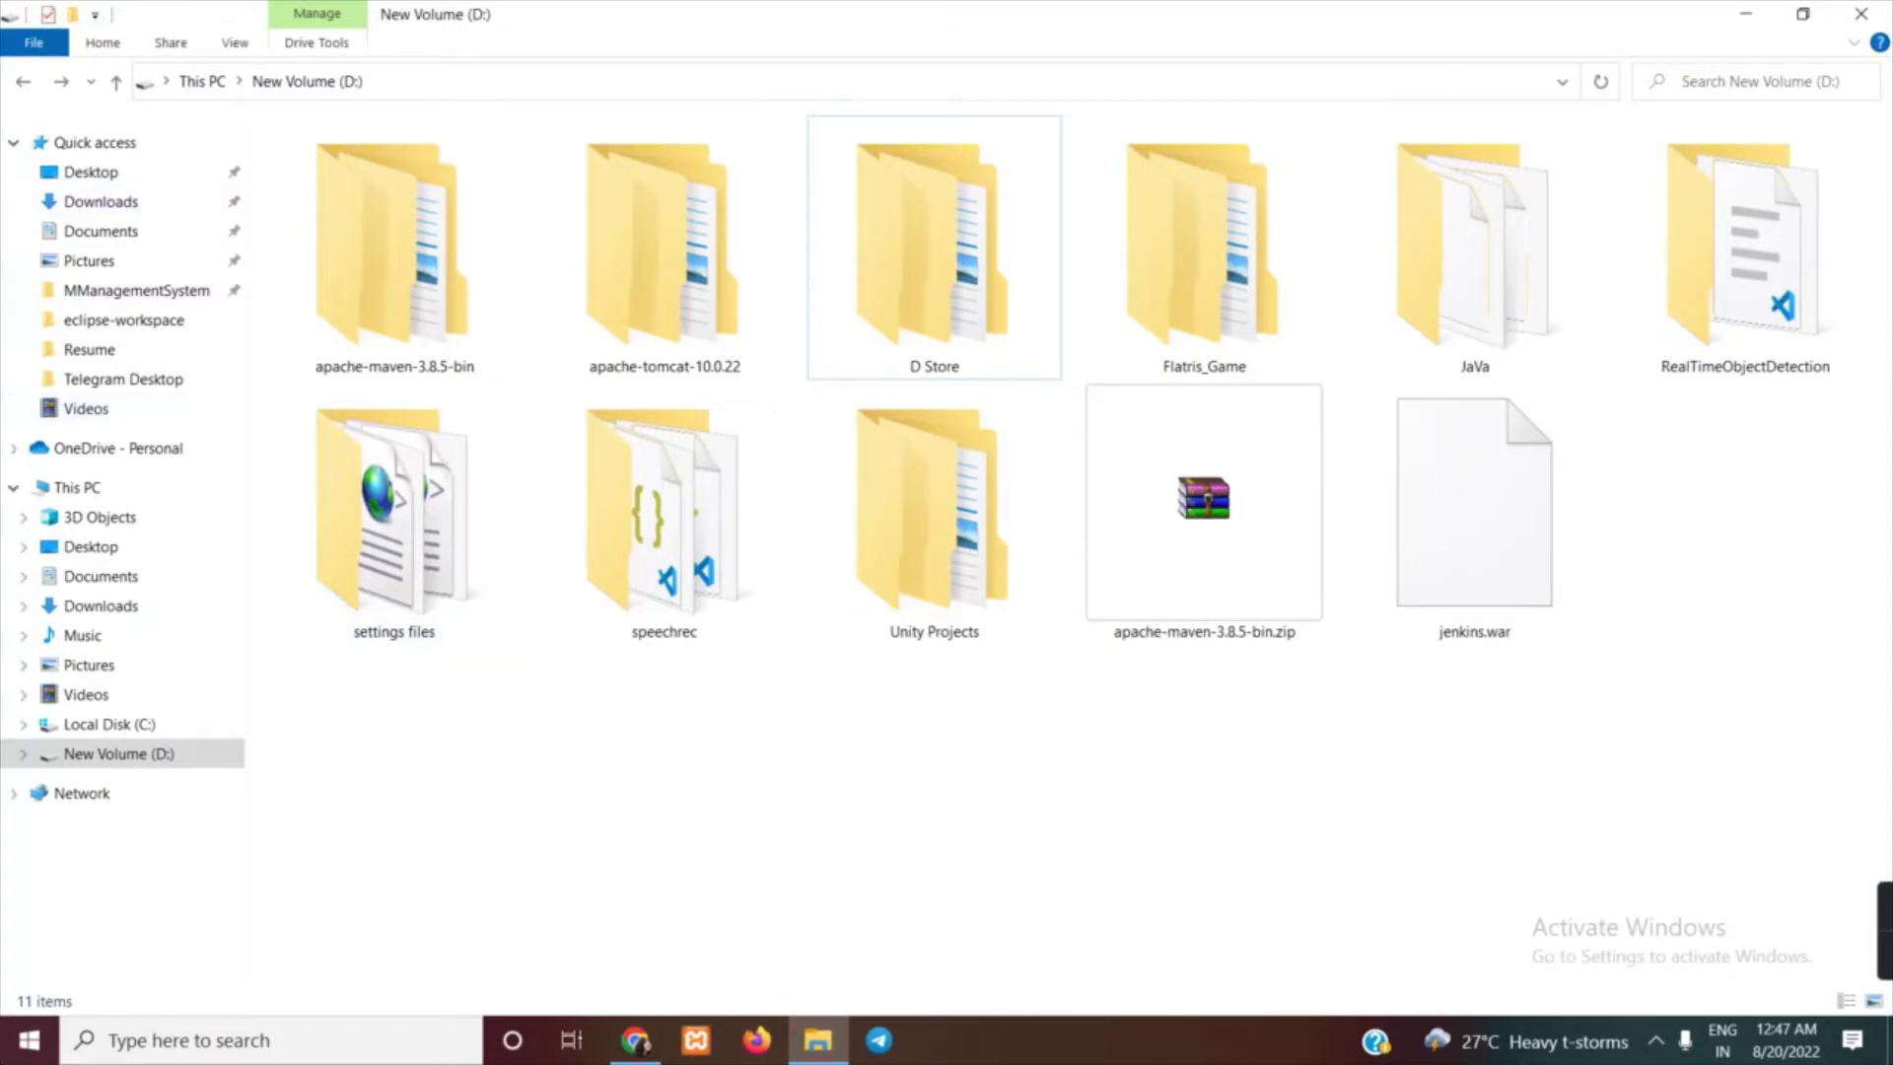
- Add a new empty folder named 'React Demo' to the root of drive D
right_click(957, 857)
mouse_move(799, 785)
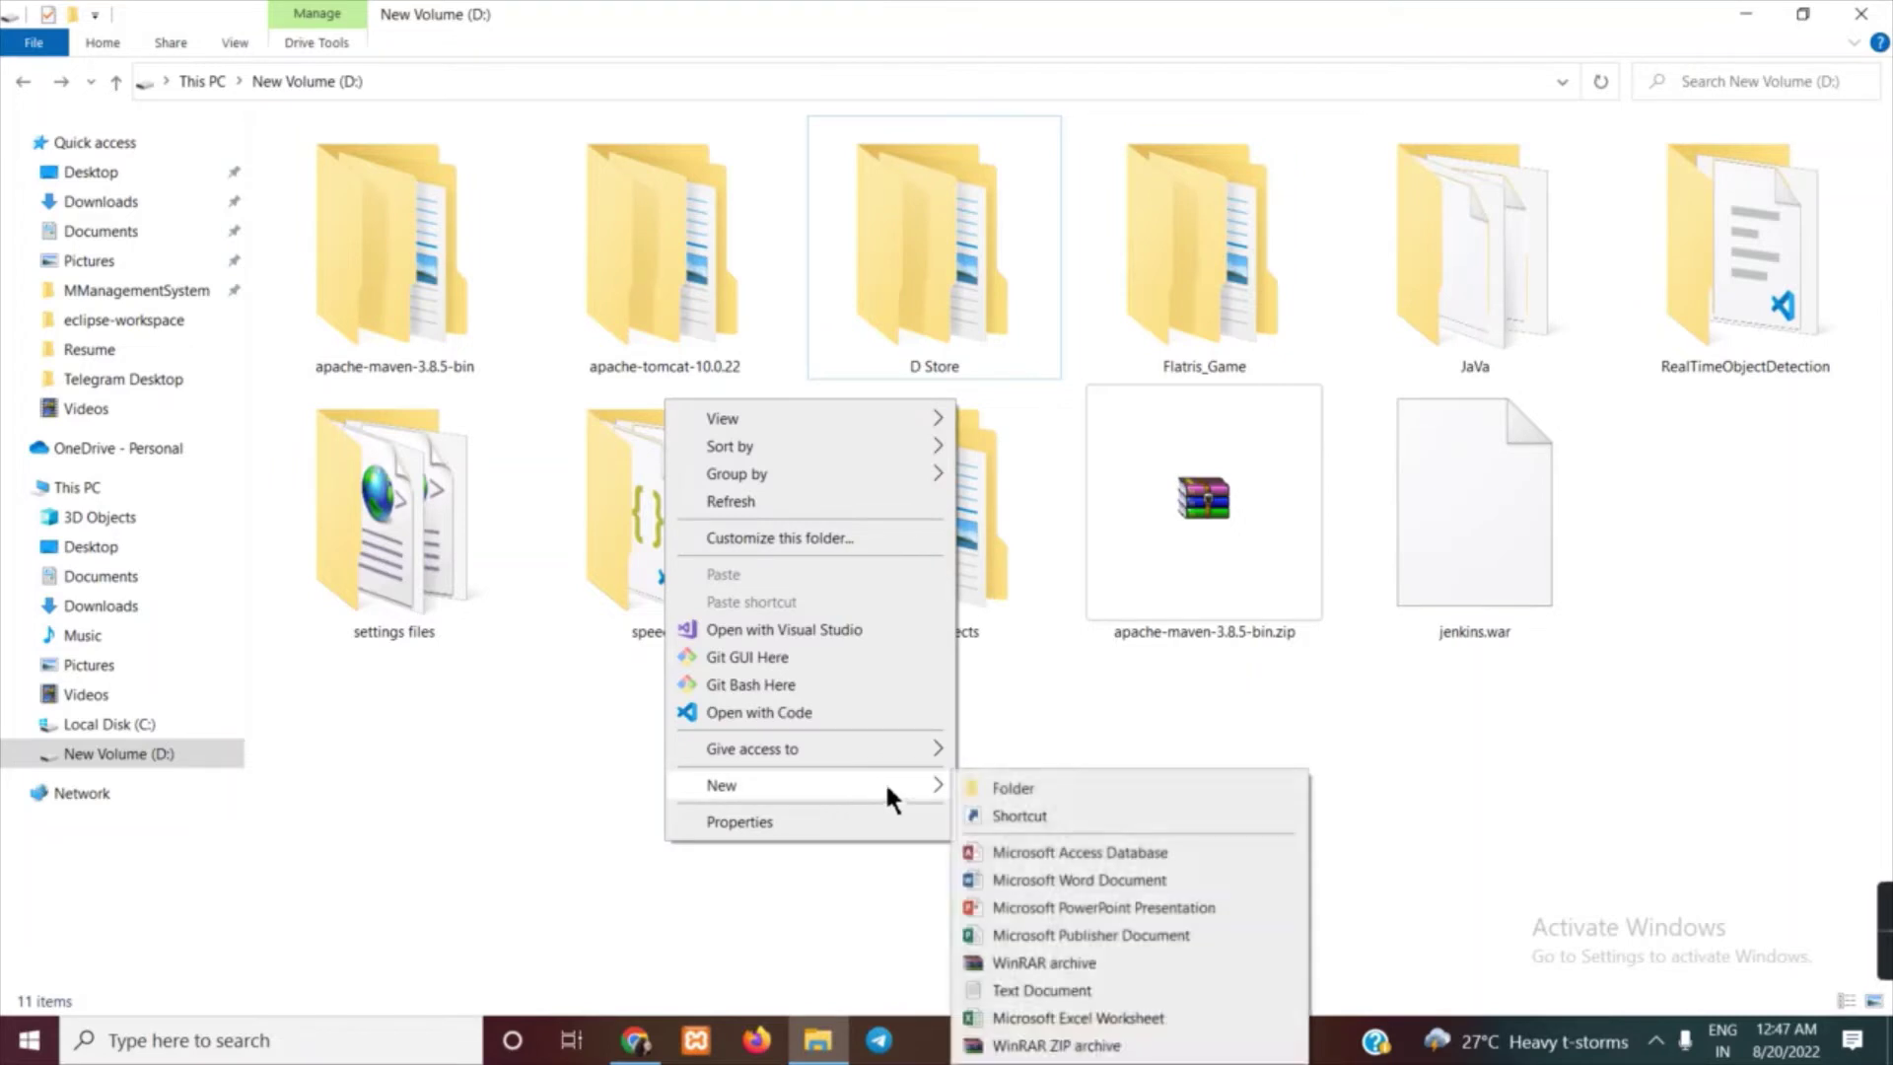
click(979, 788)
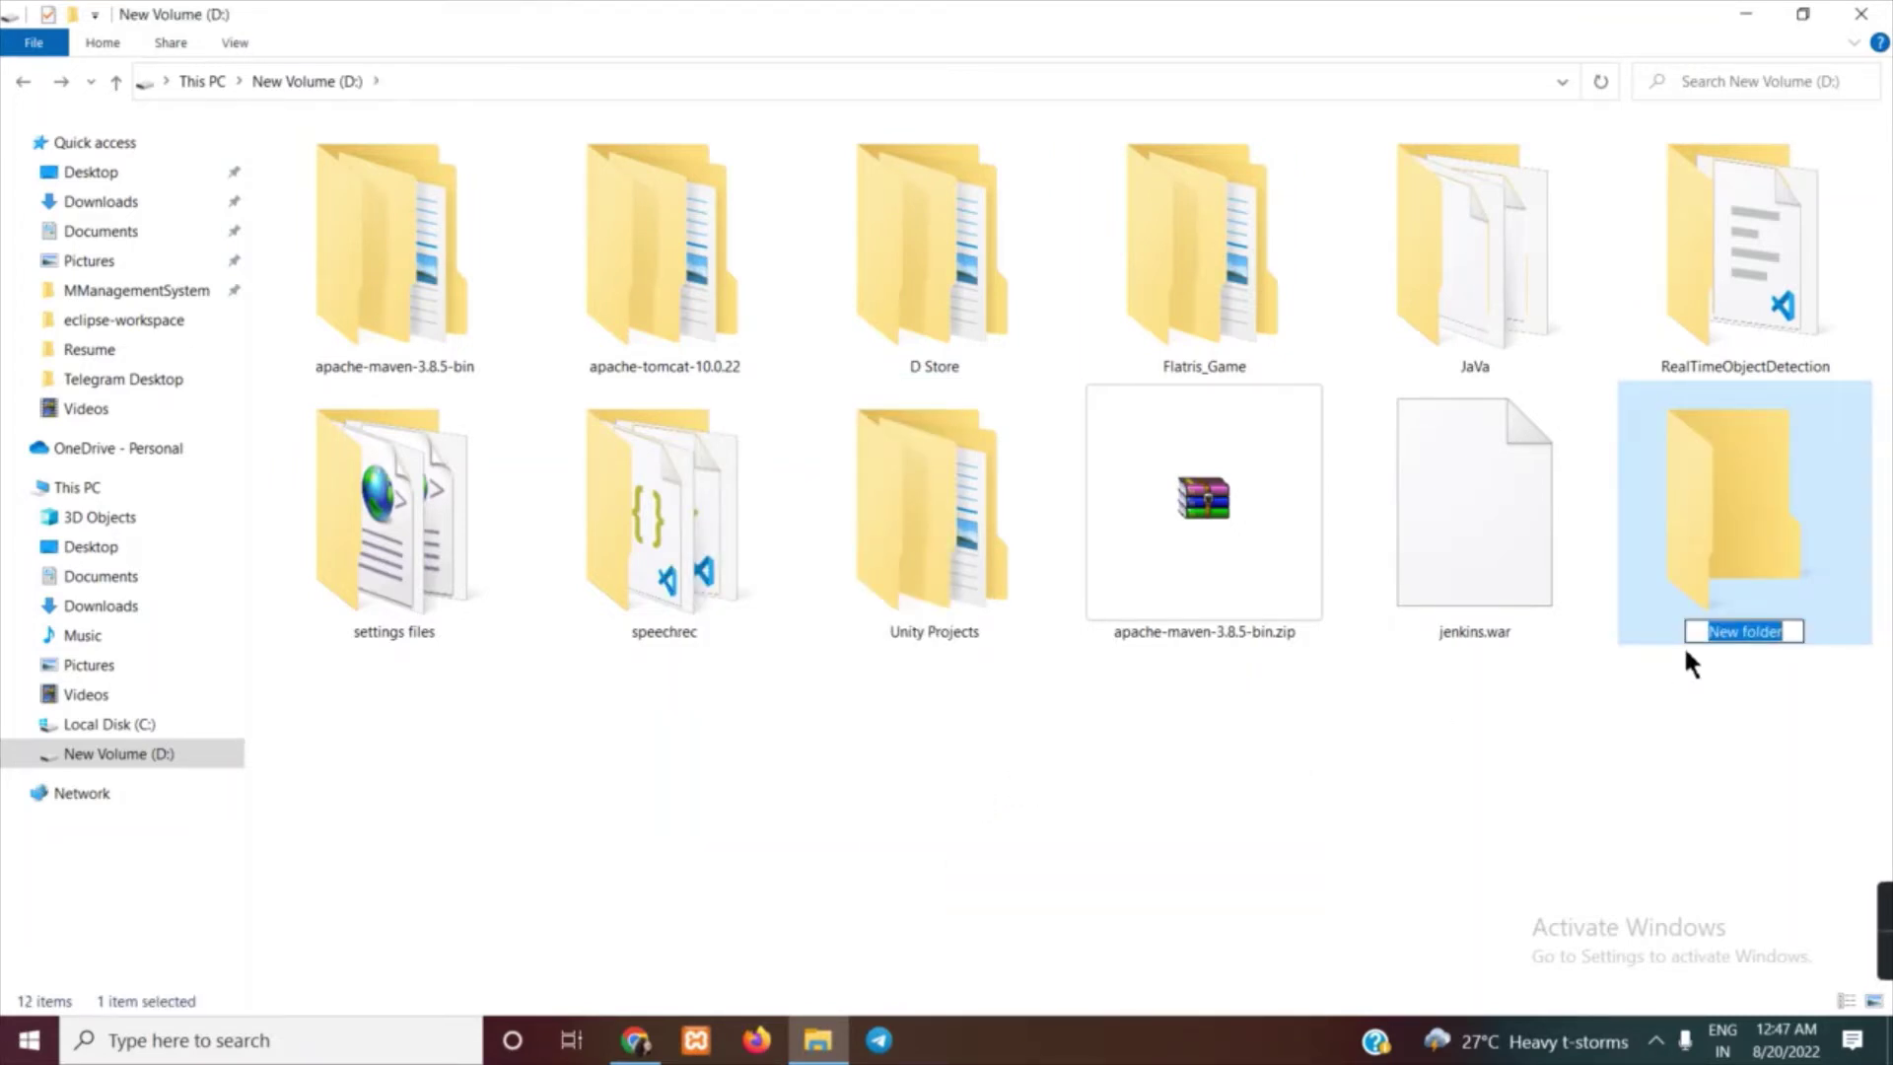
text(React)
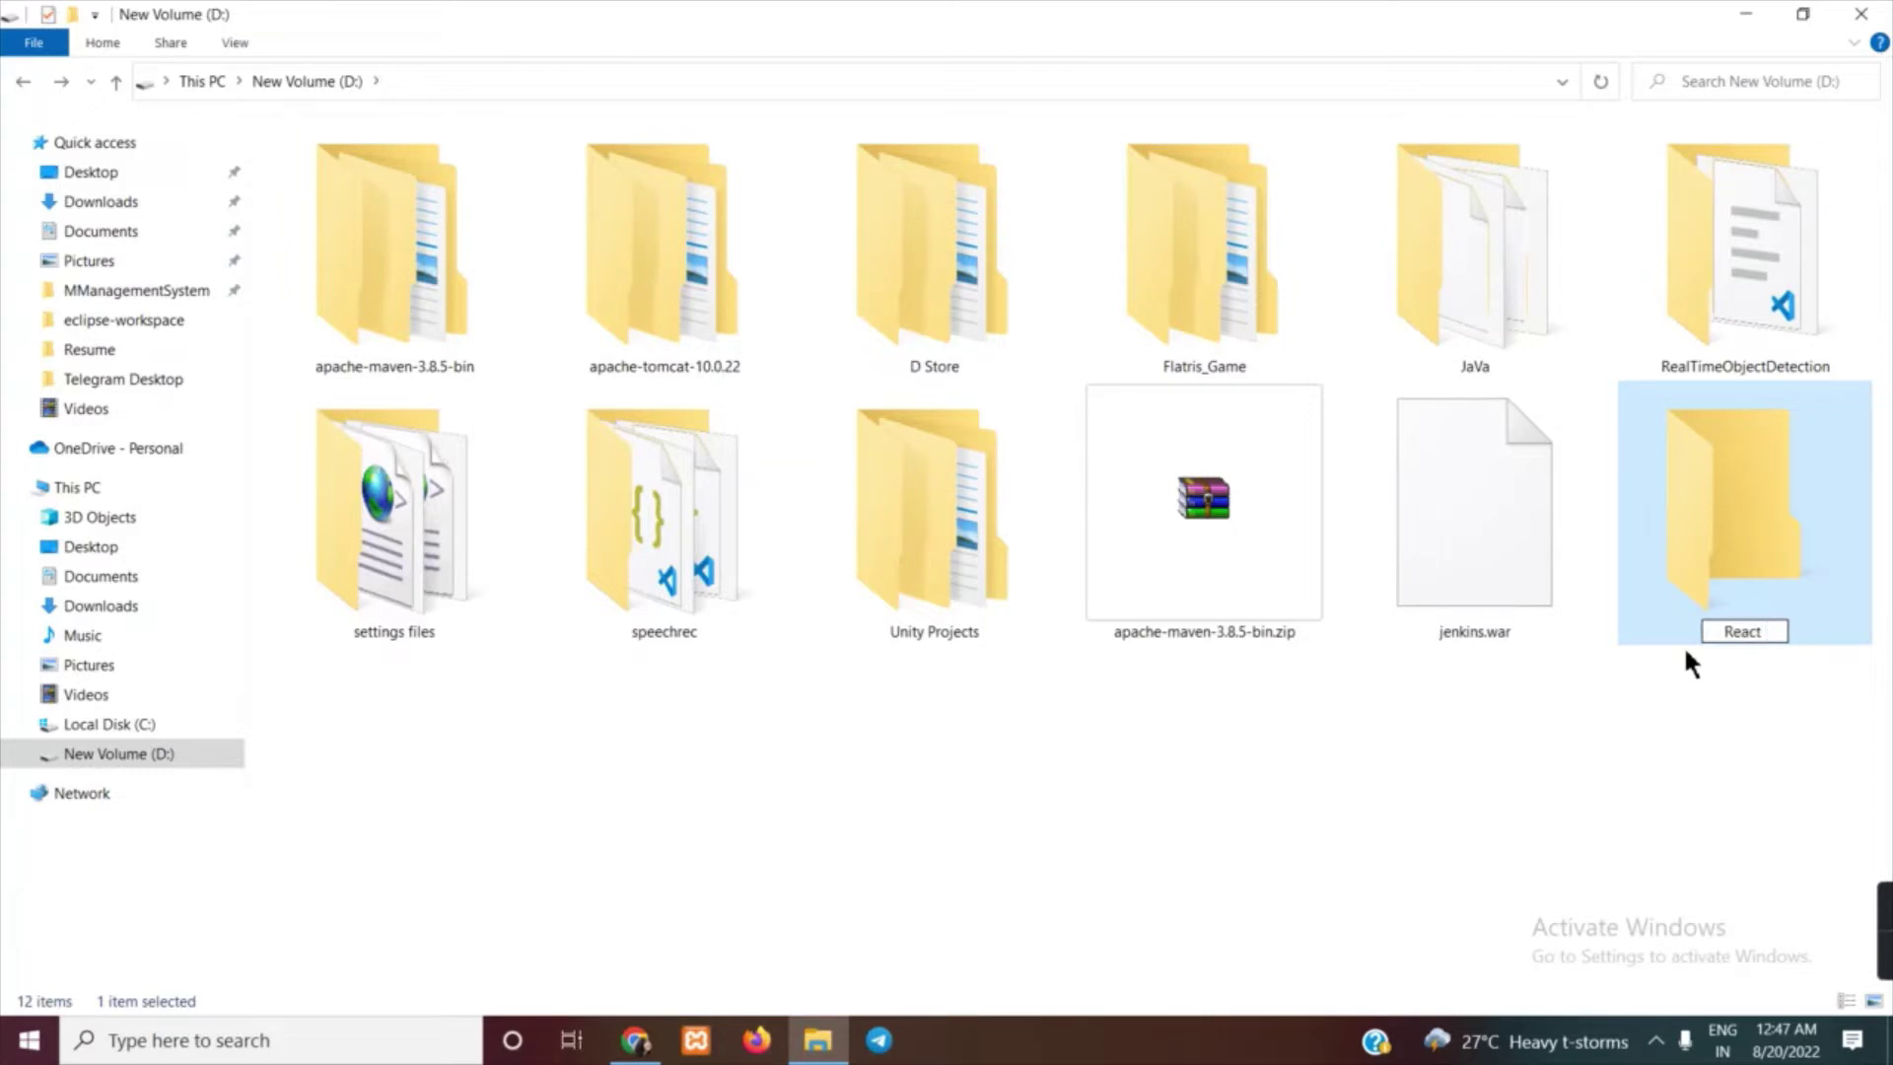
text( Demo)
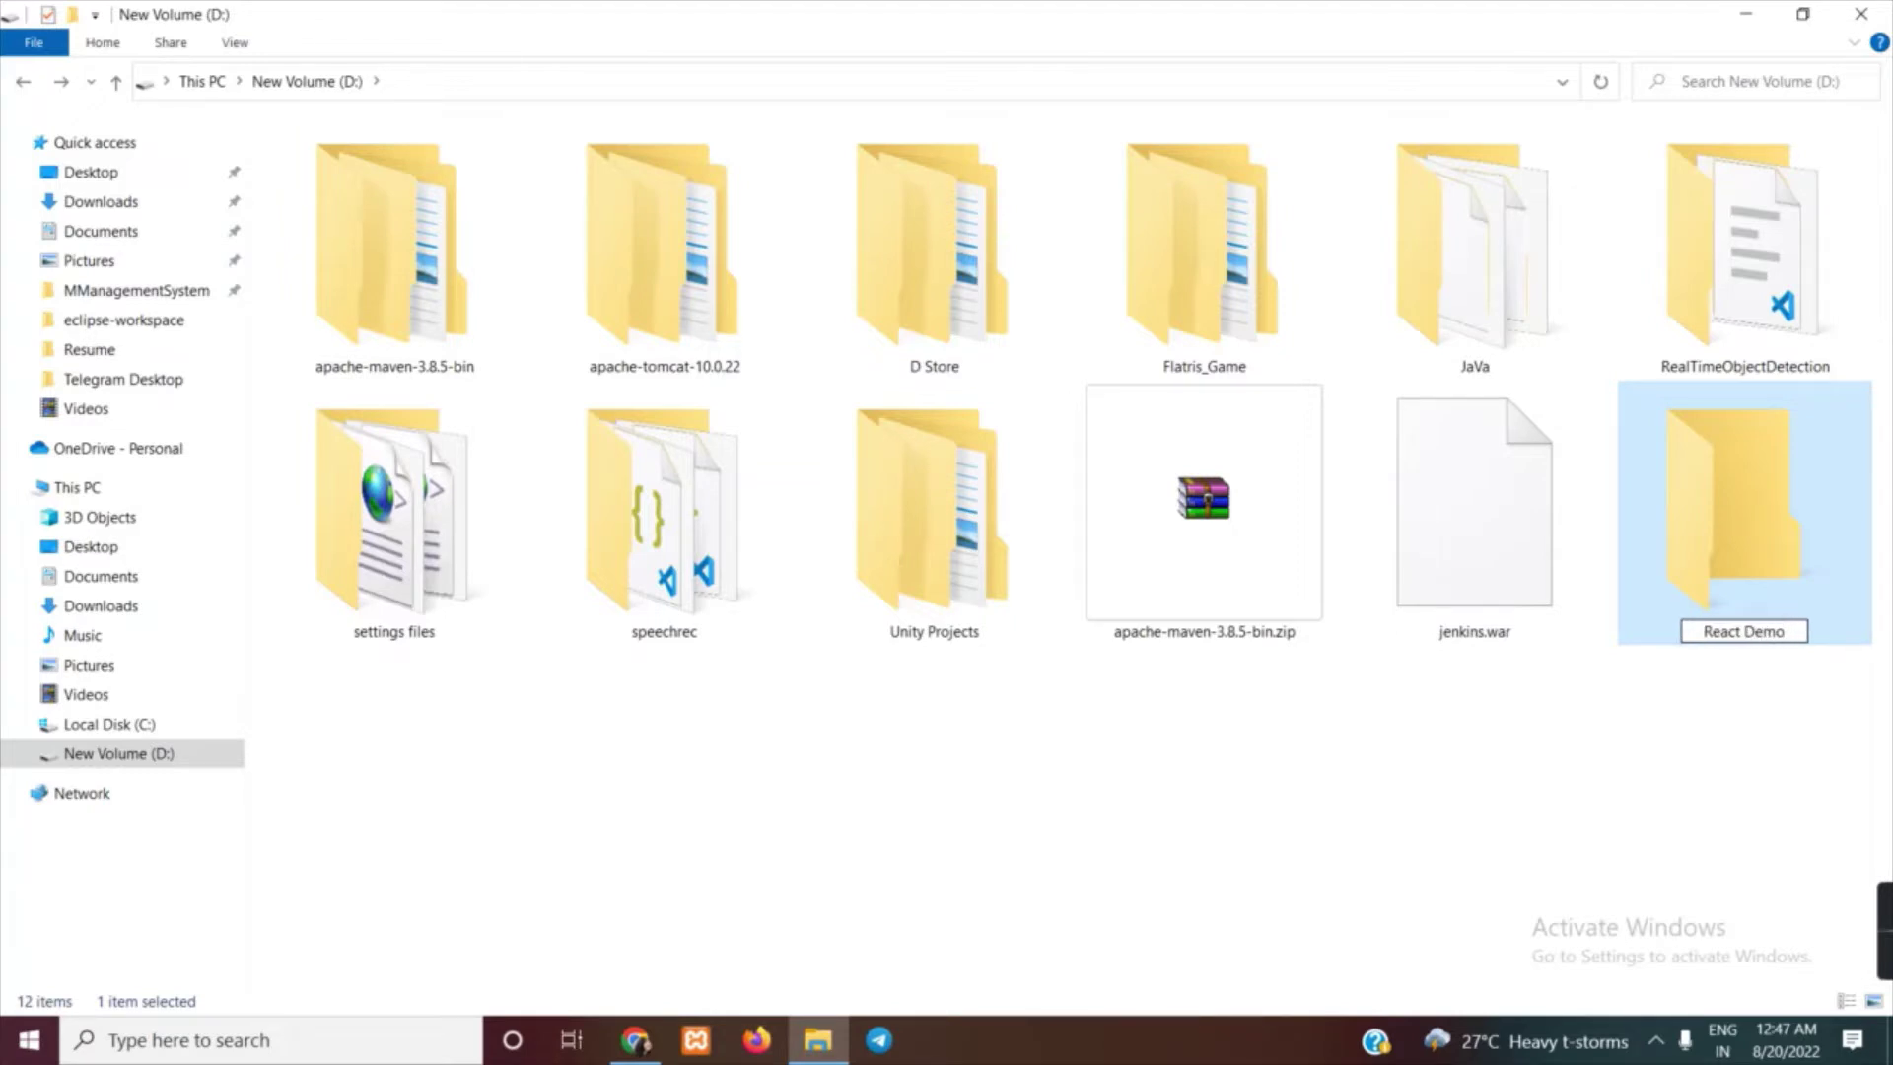
click(1281, 886)
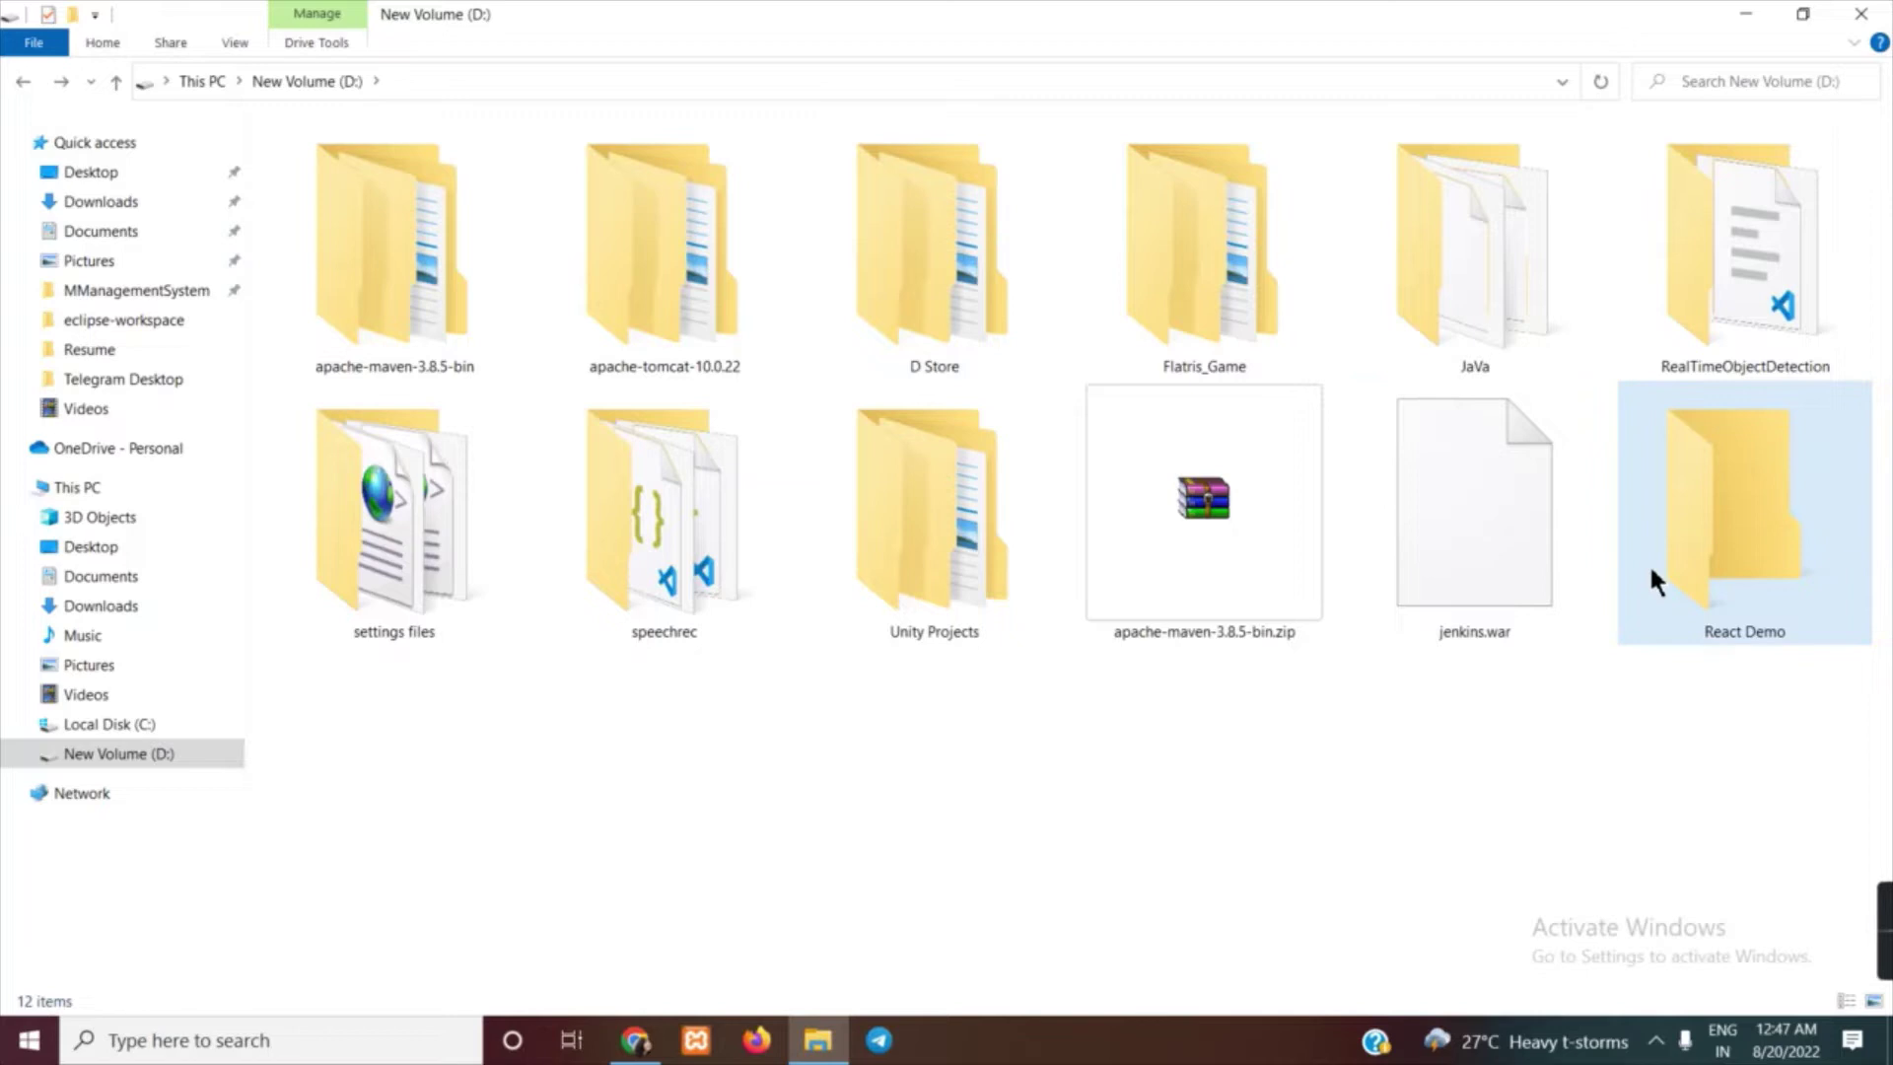
- Enter the empty React Demo folder and open it as a Visual Studio Code workspace
double_click(1652, 569)
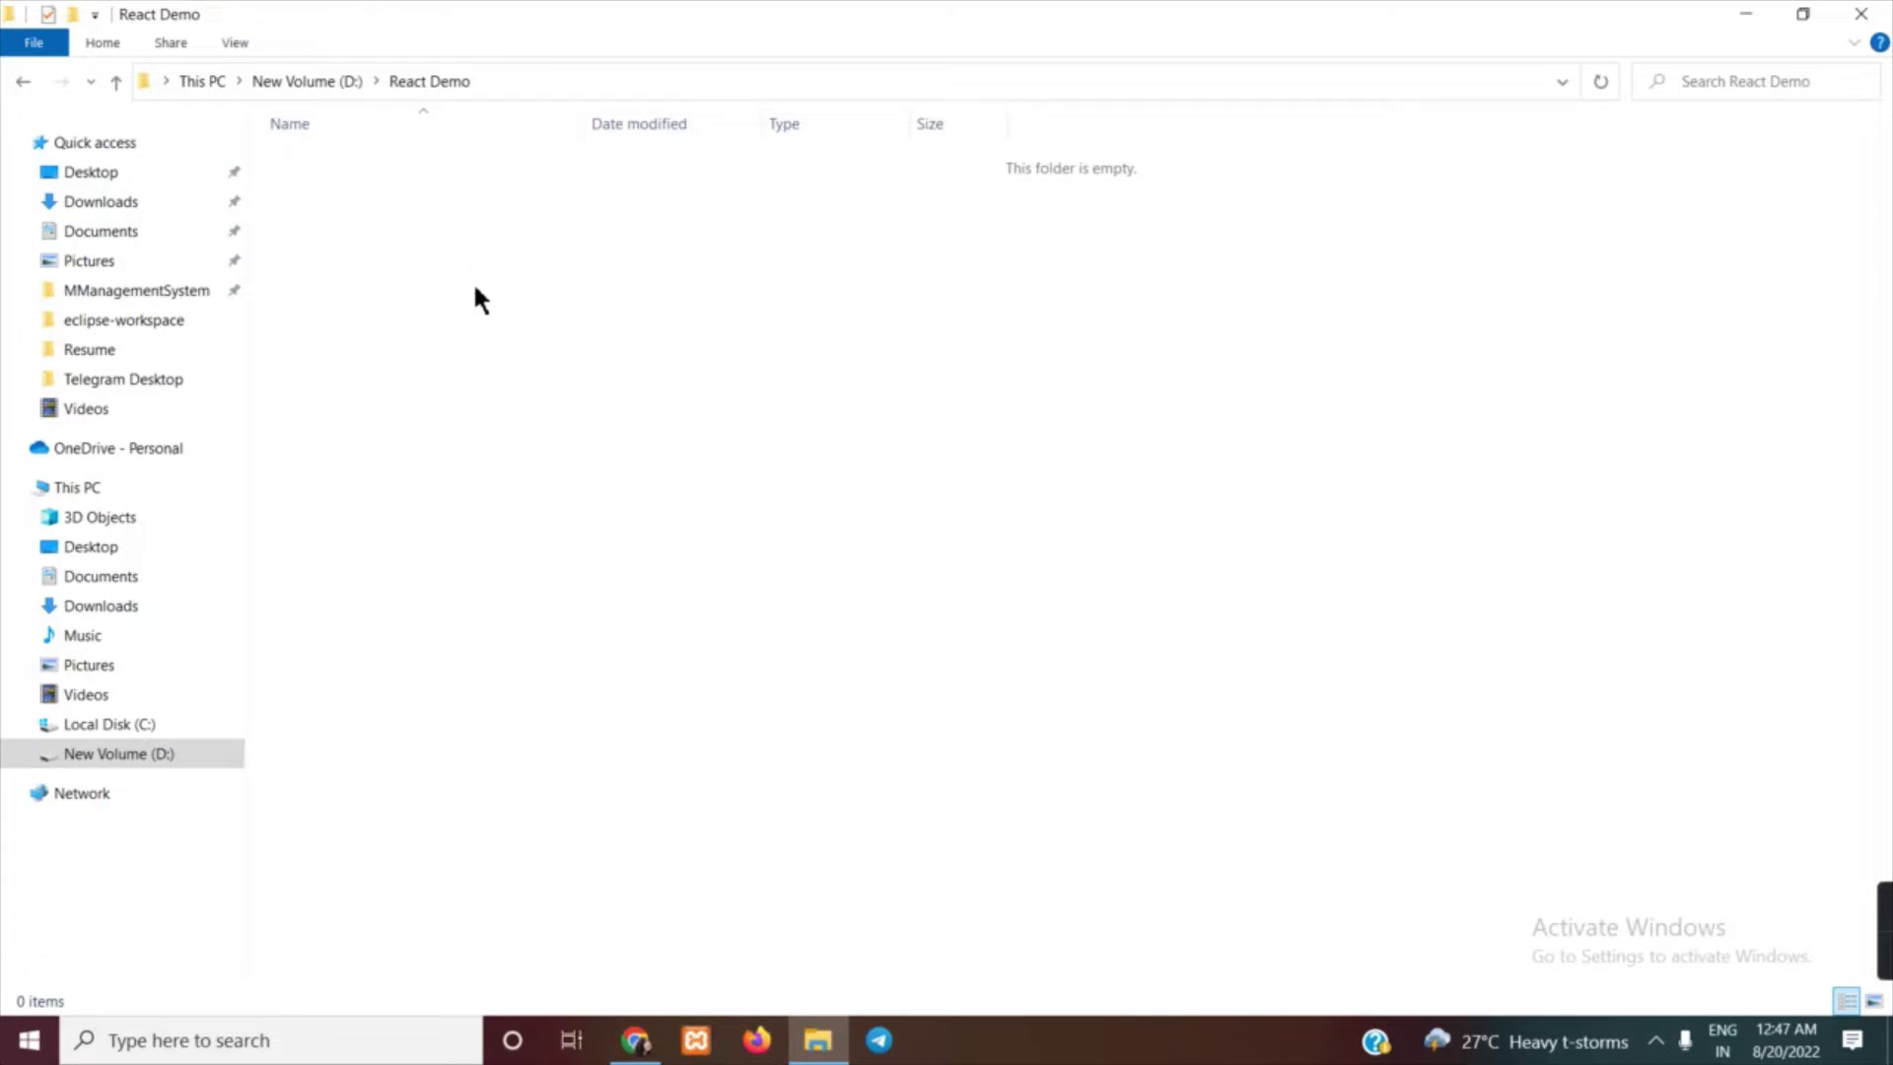
right_click(588, 364)
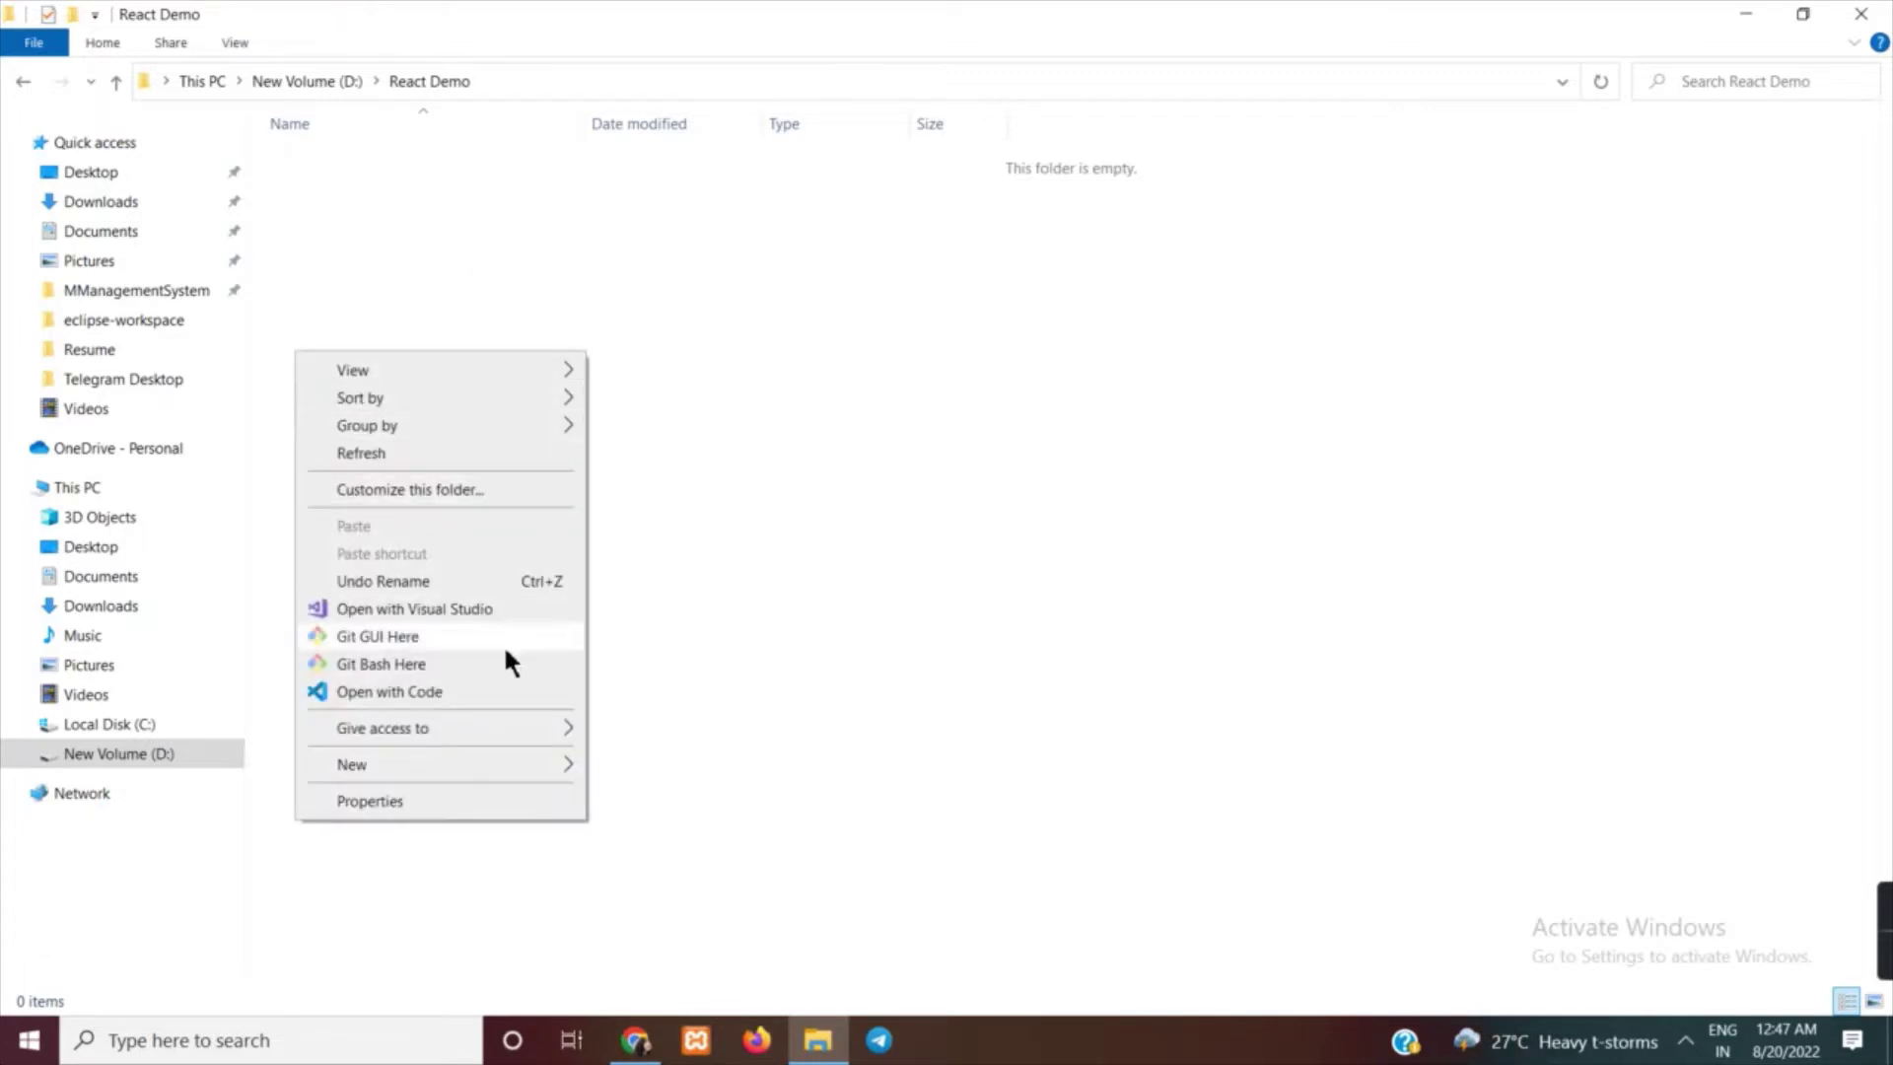
click(458, 692)
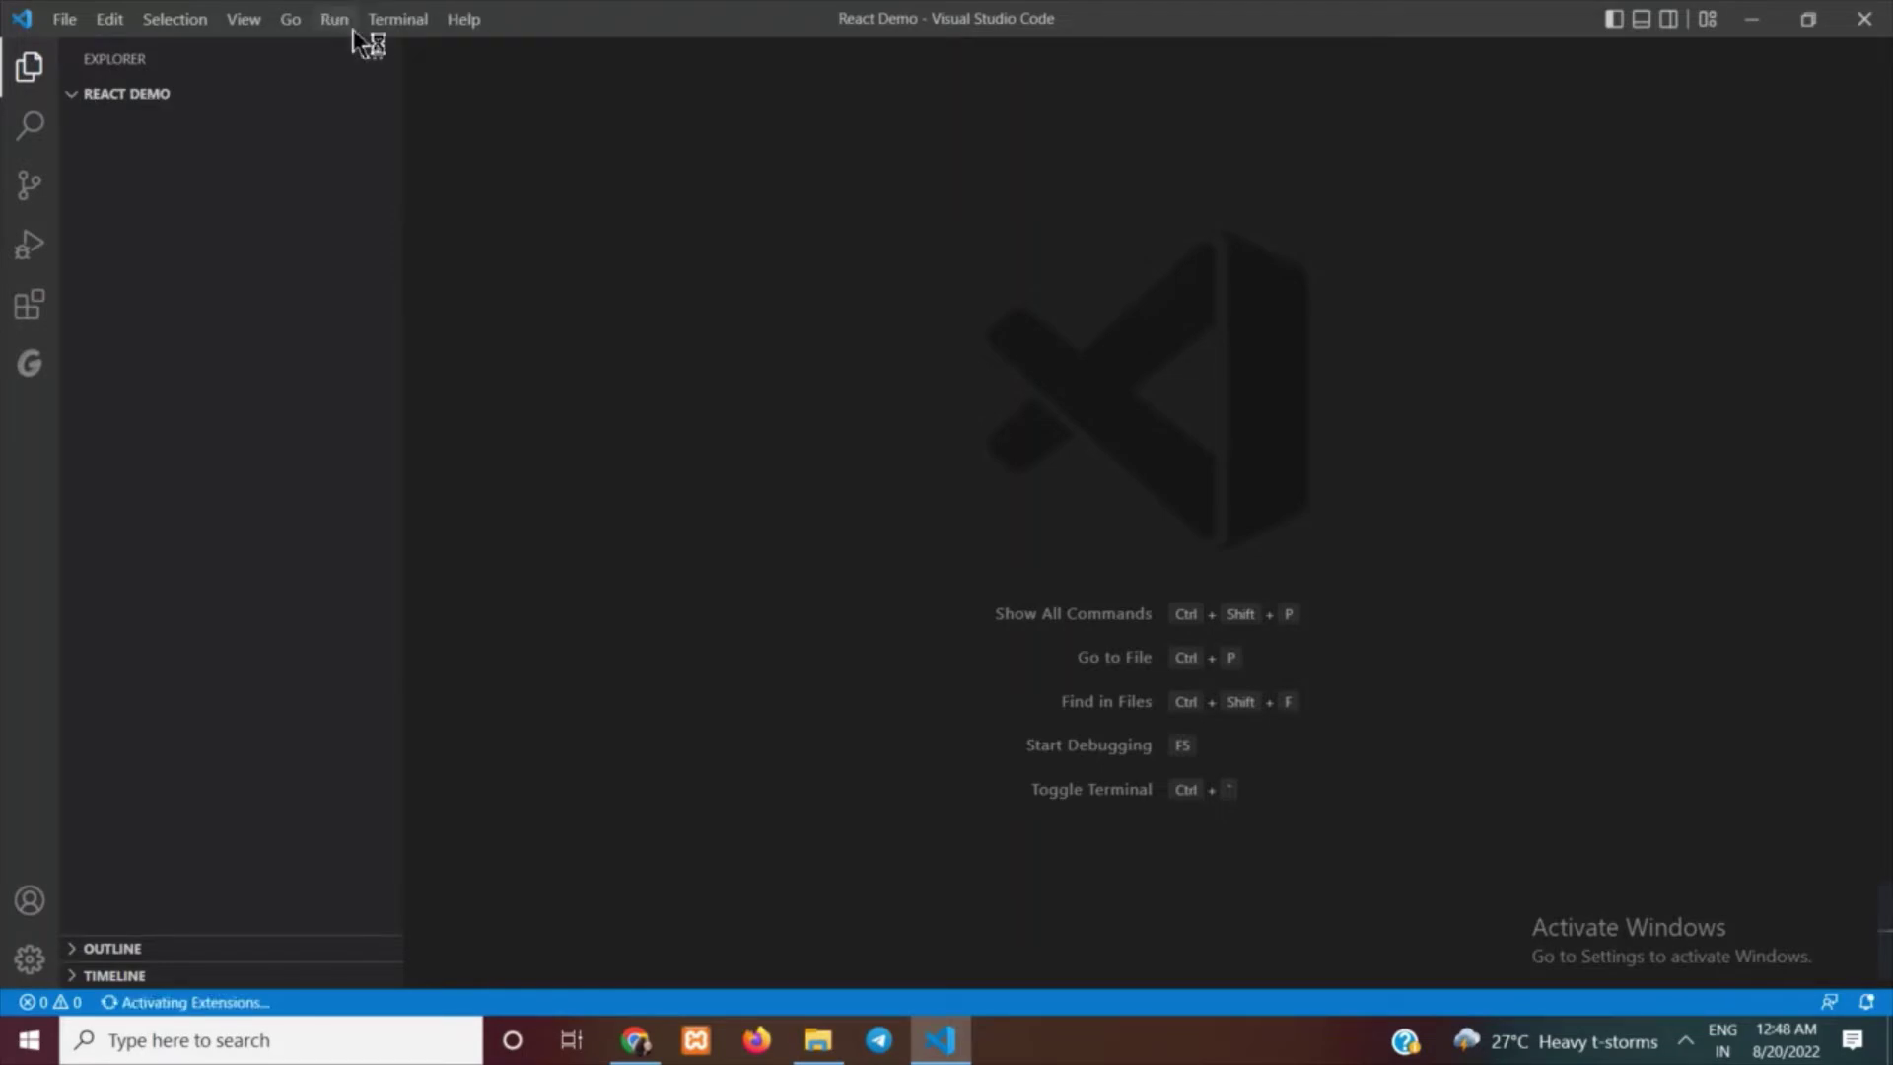
- Start a new terminal session in Visual Studio Code for the React Demo project
click(394, 22)
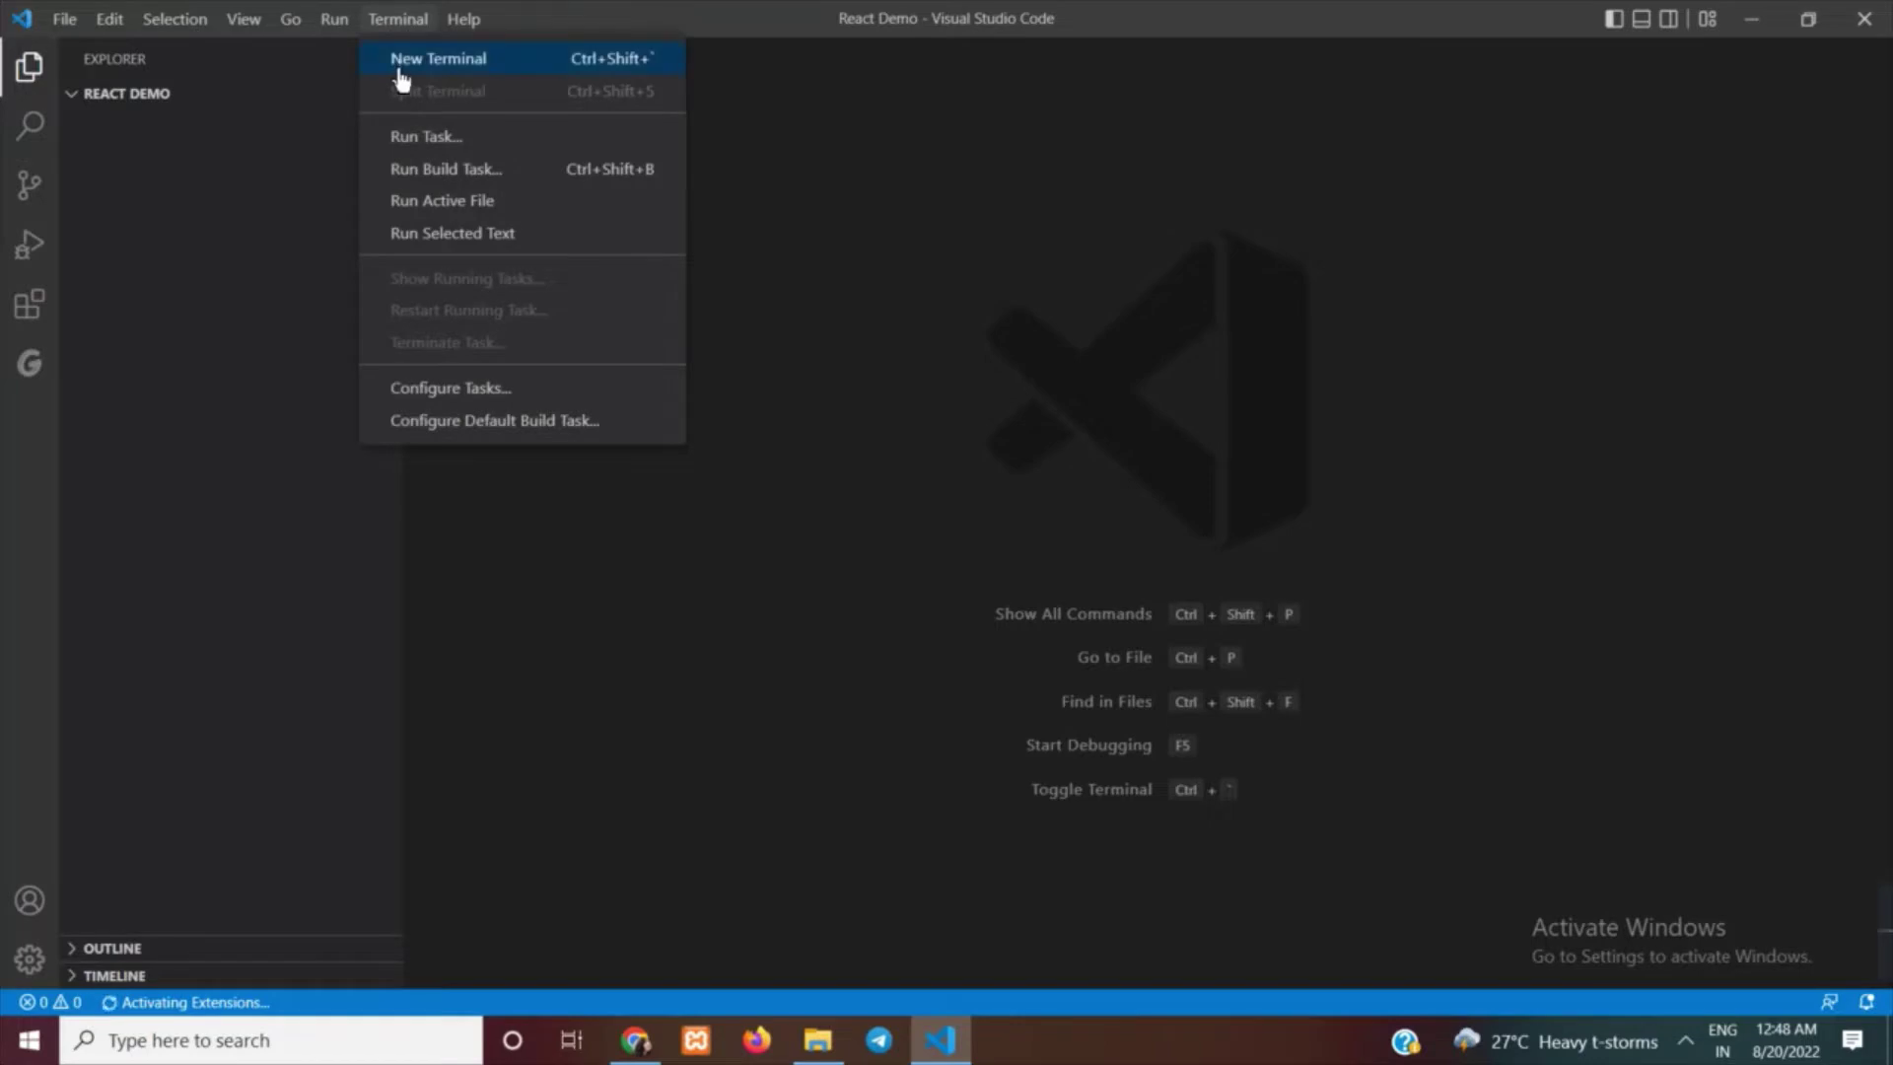
click(400, 72)
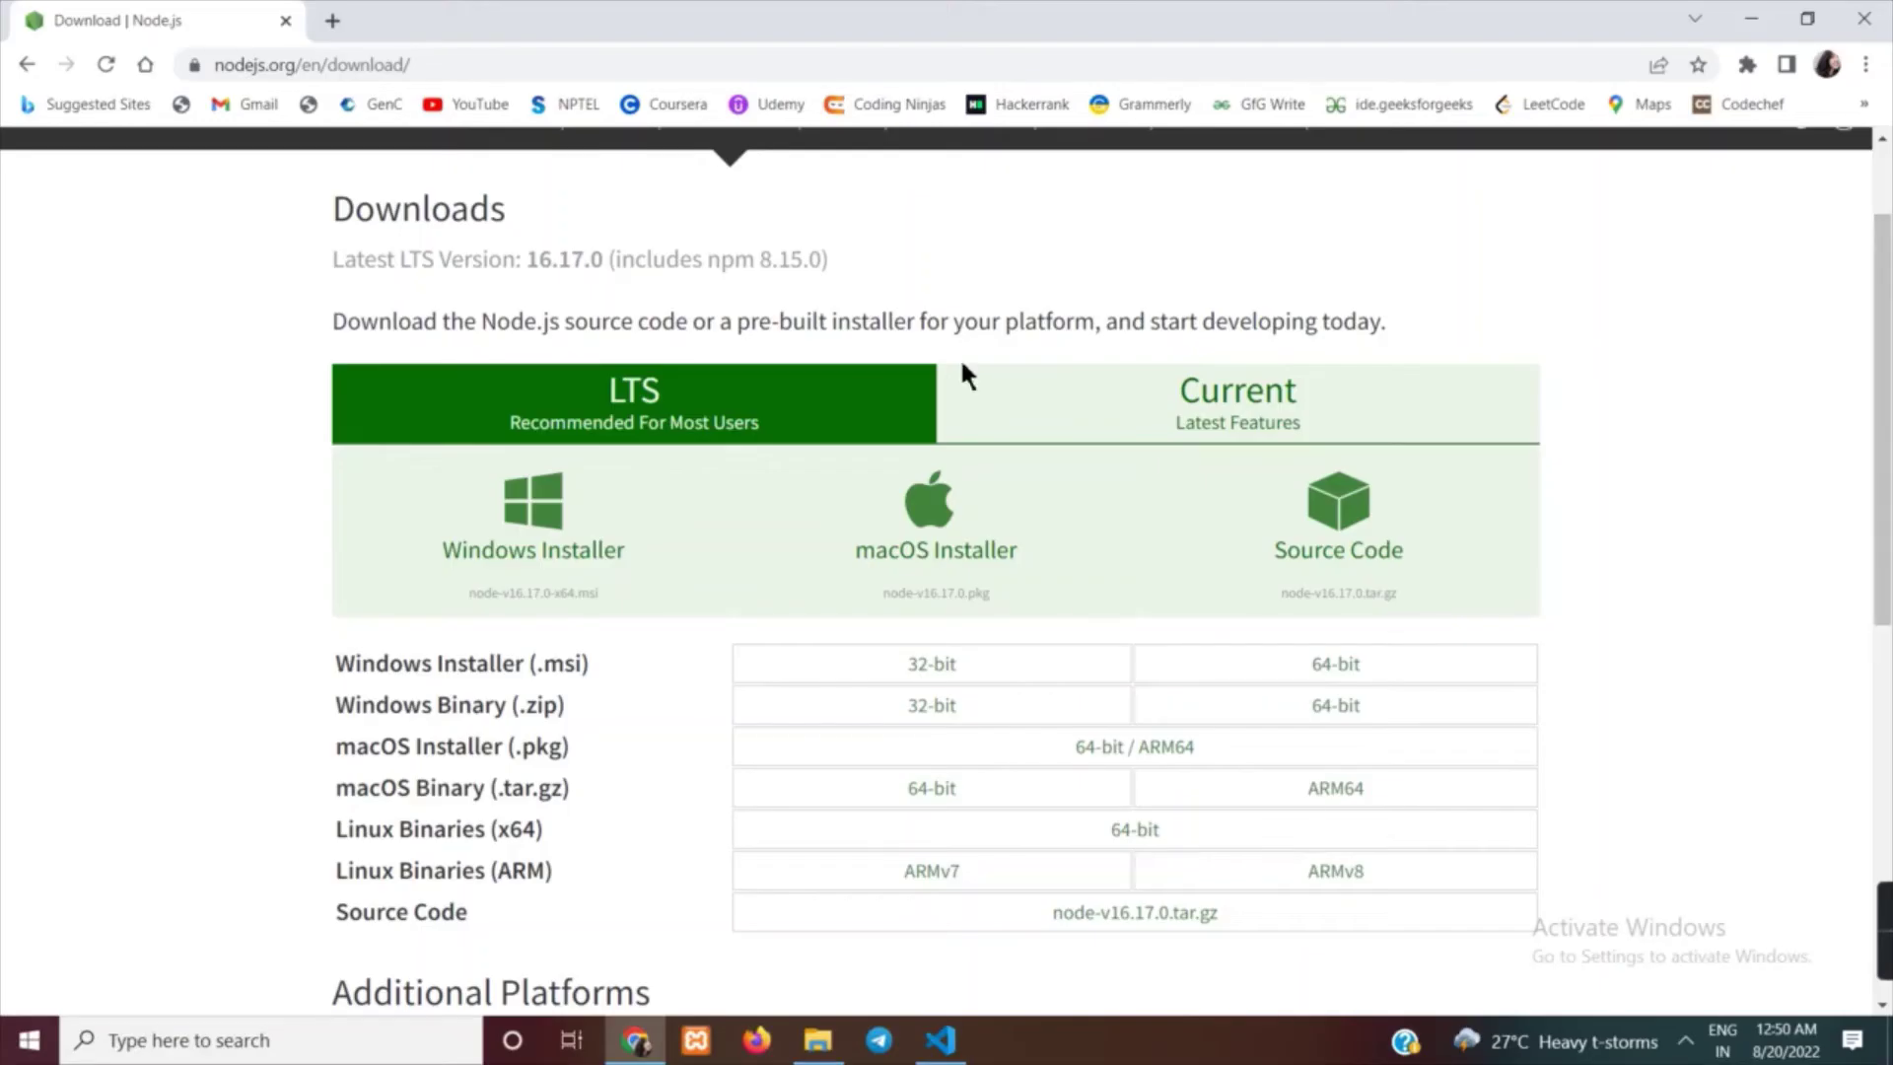
- Download the Node.js v16.17.0 LTS Windows installer, then return to File Explorer
click(584, 514)
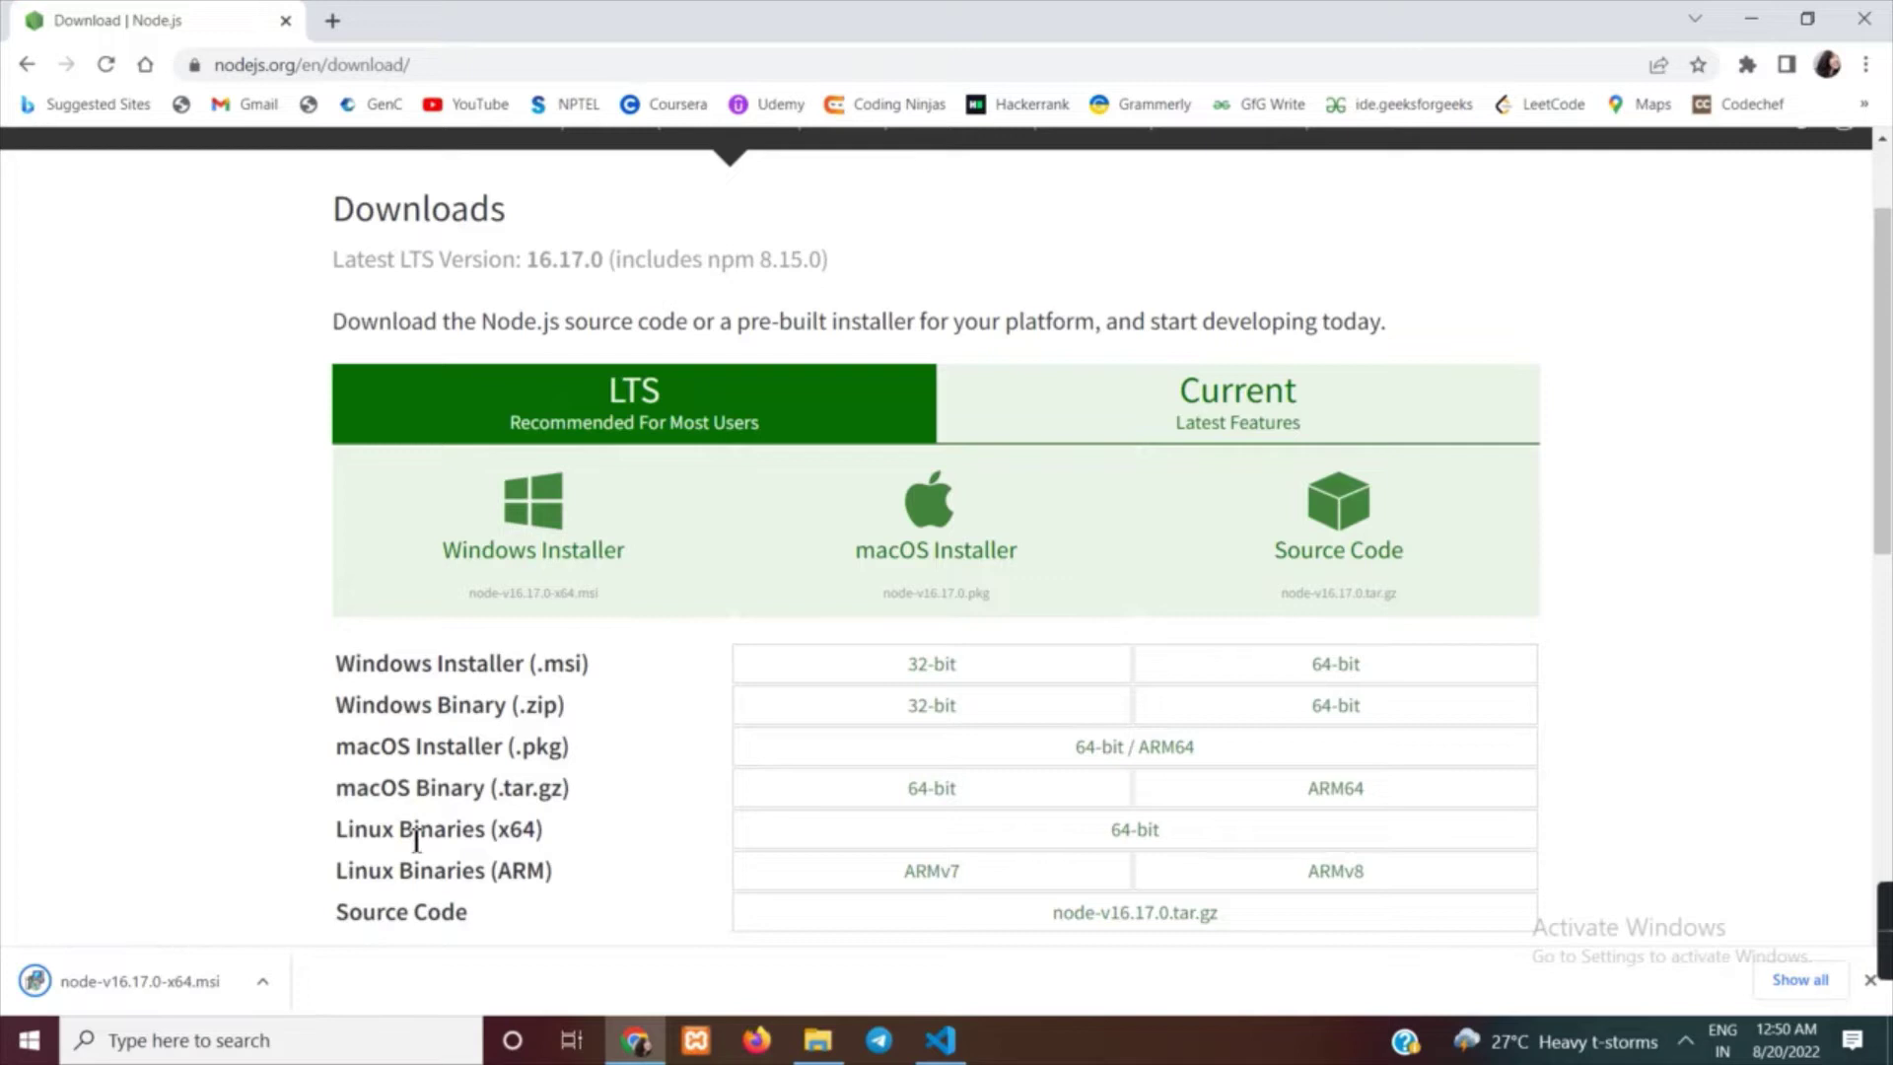
click(811, 1043)
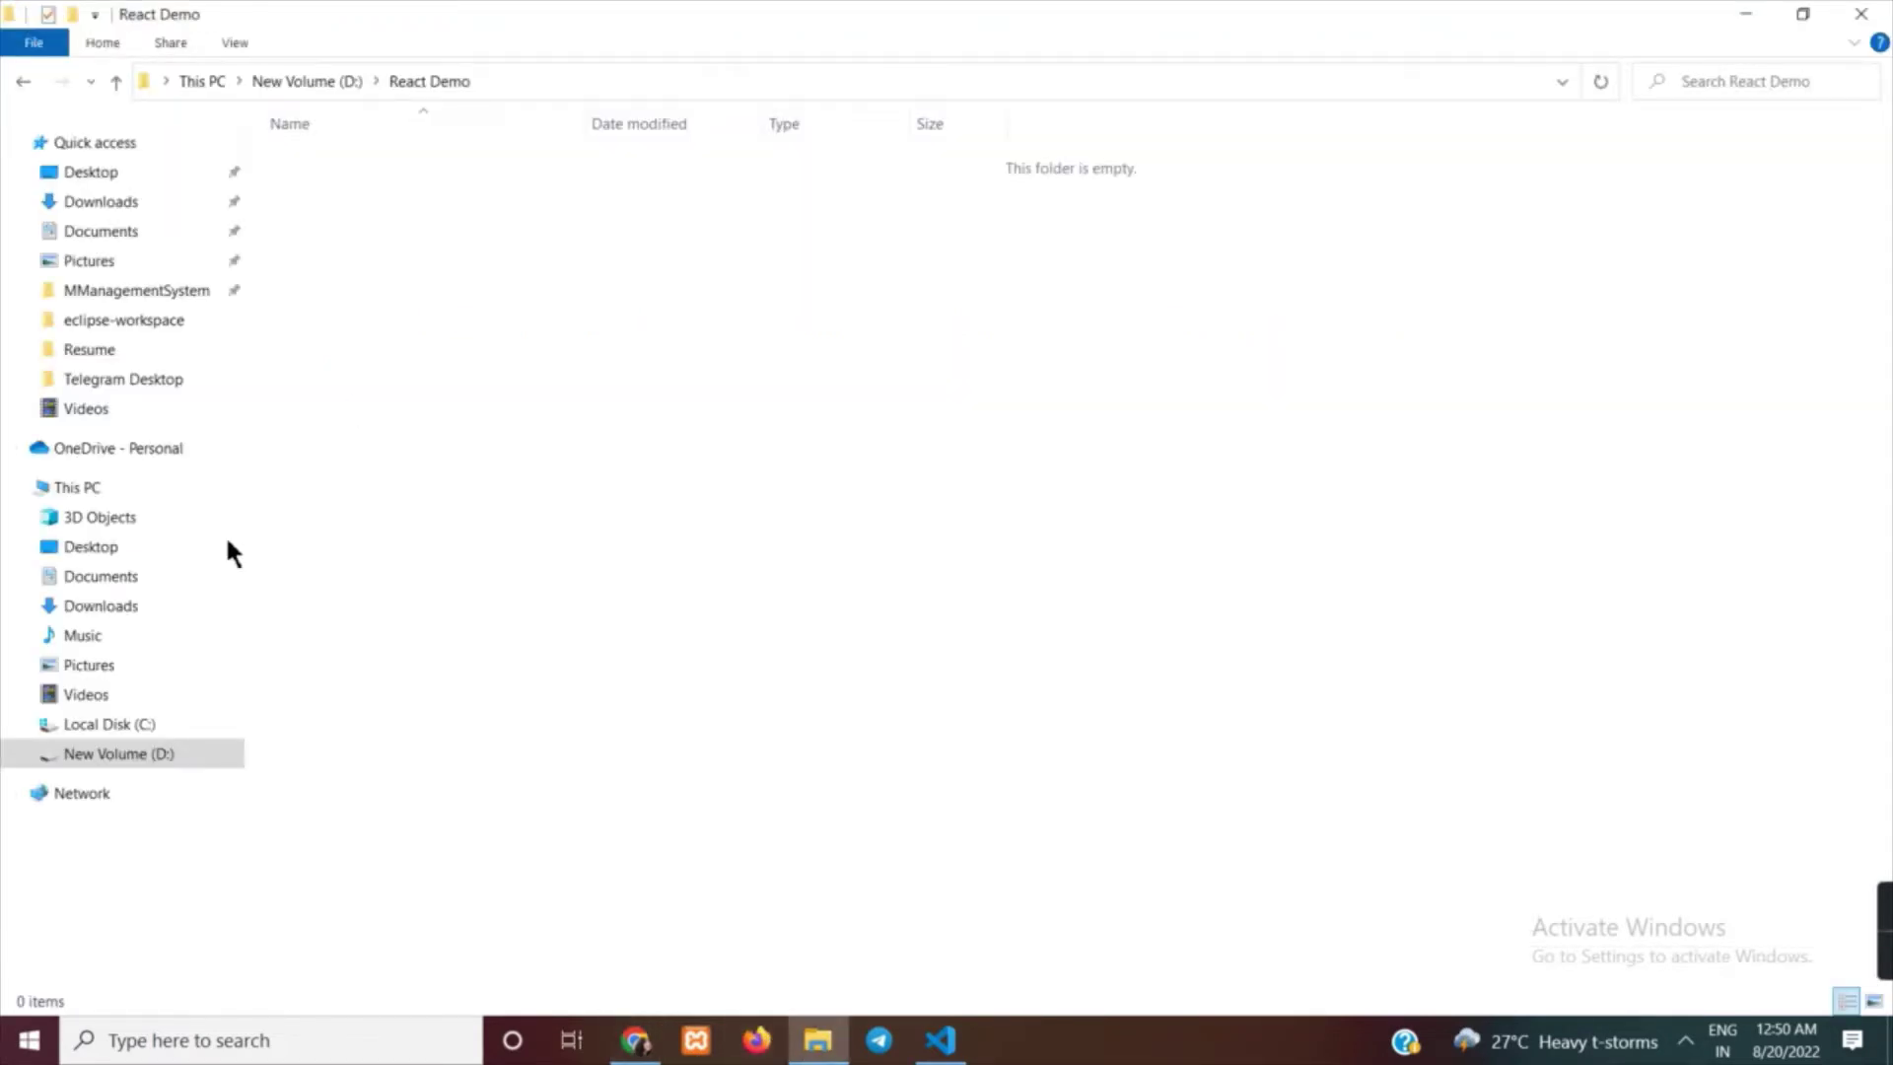
- Run the node-v16.17.0-x64.msi installer from the Downloads folder
click(94, 613)
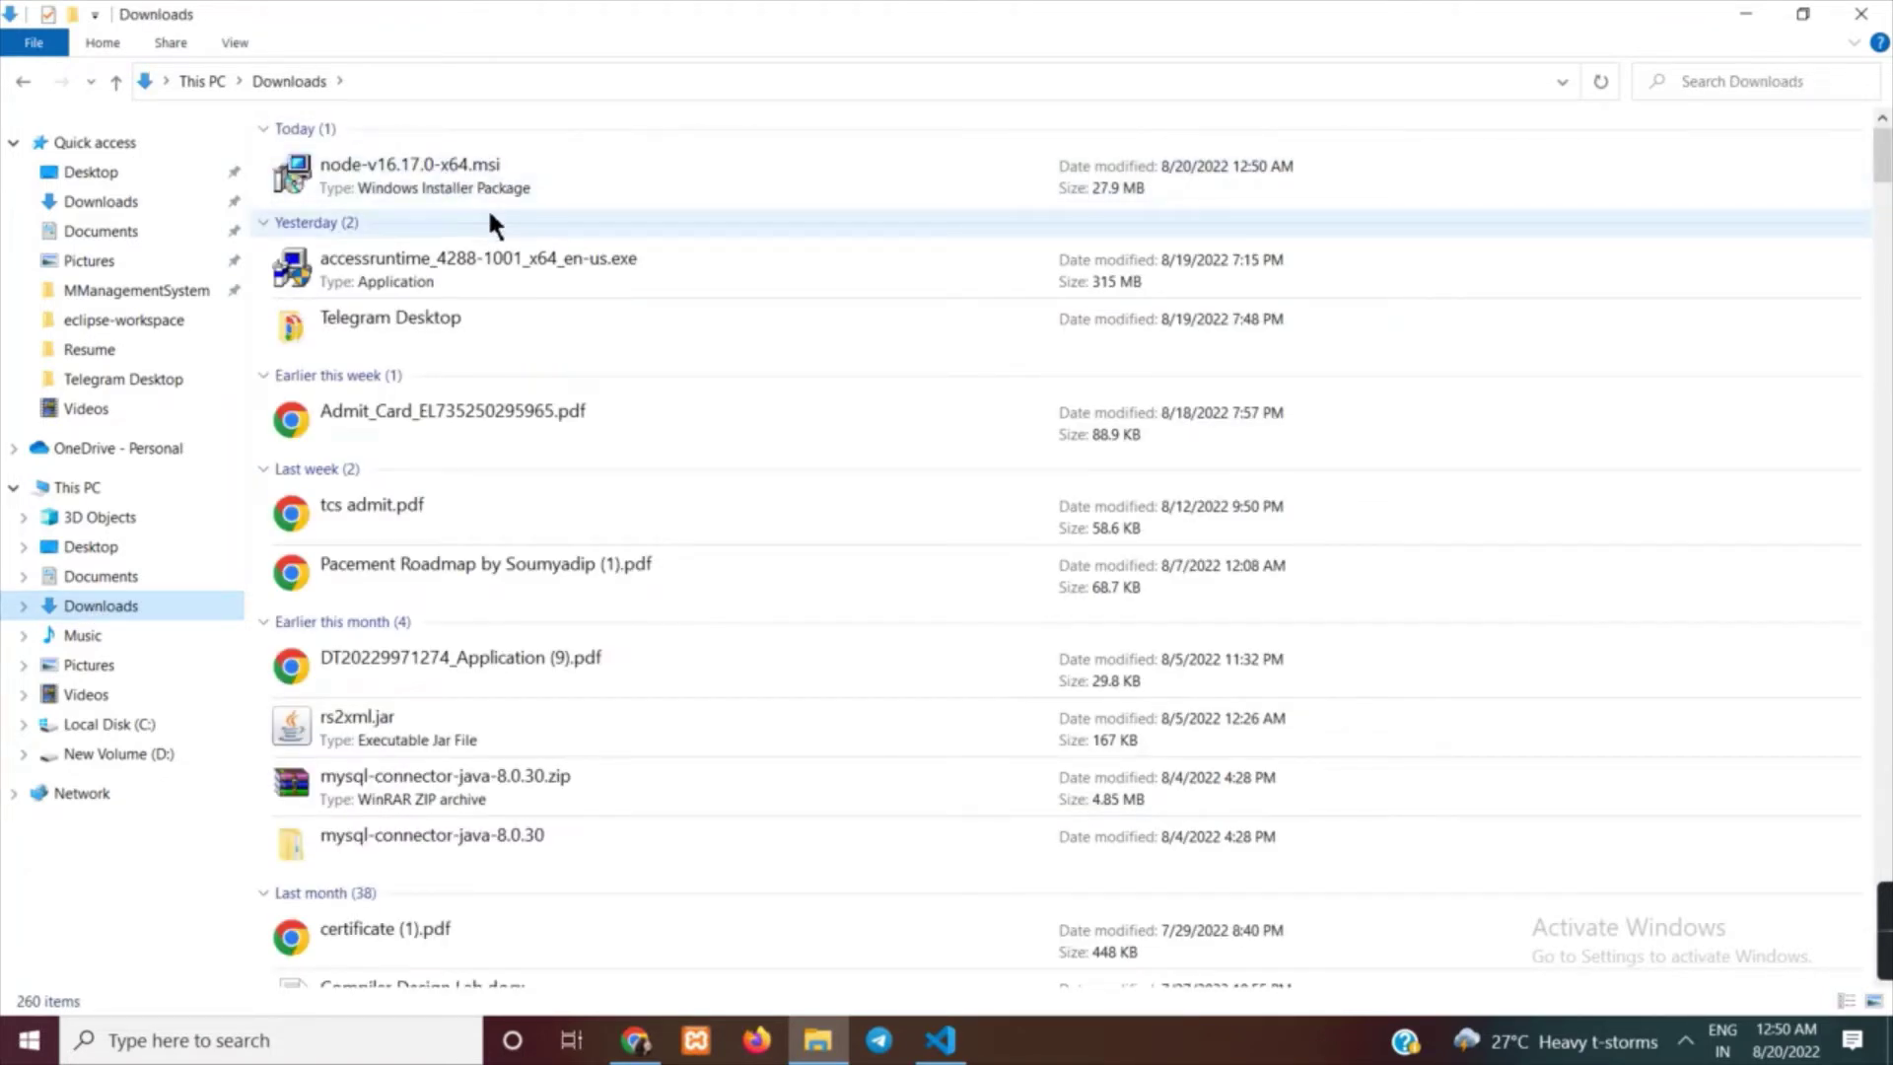
click(470, 194)
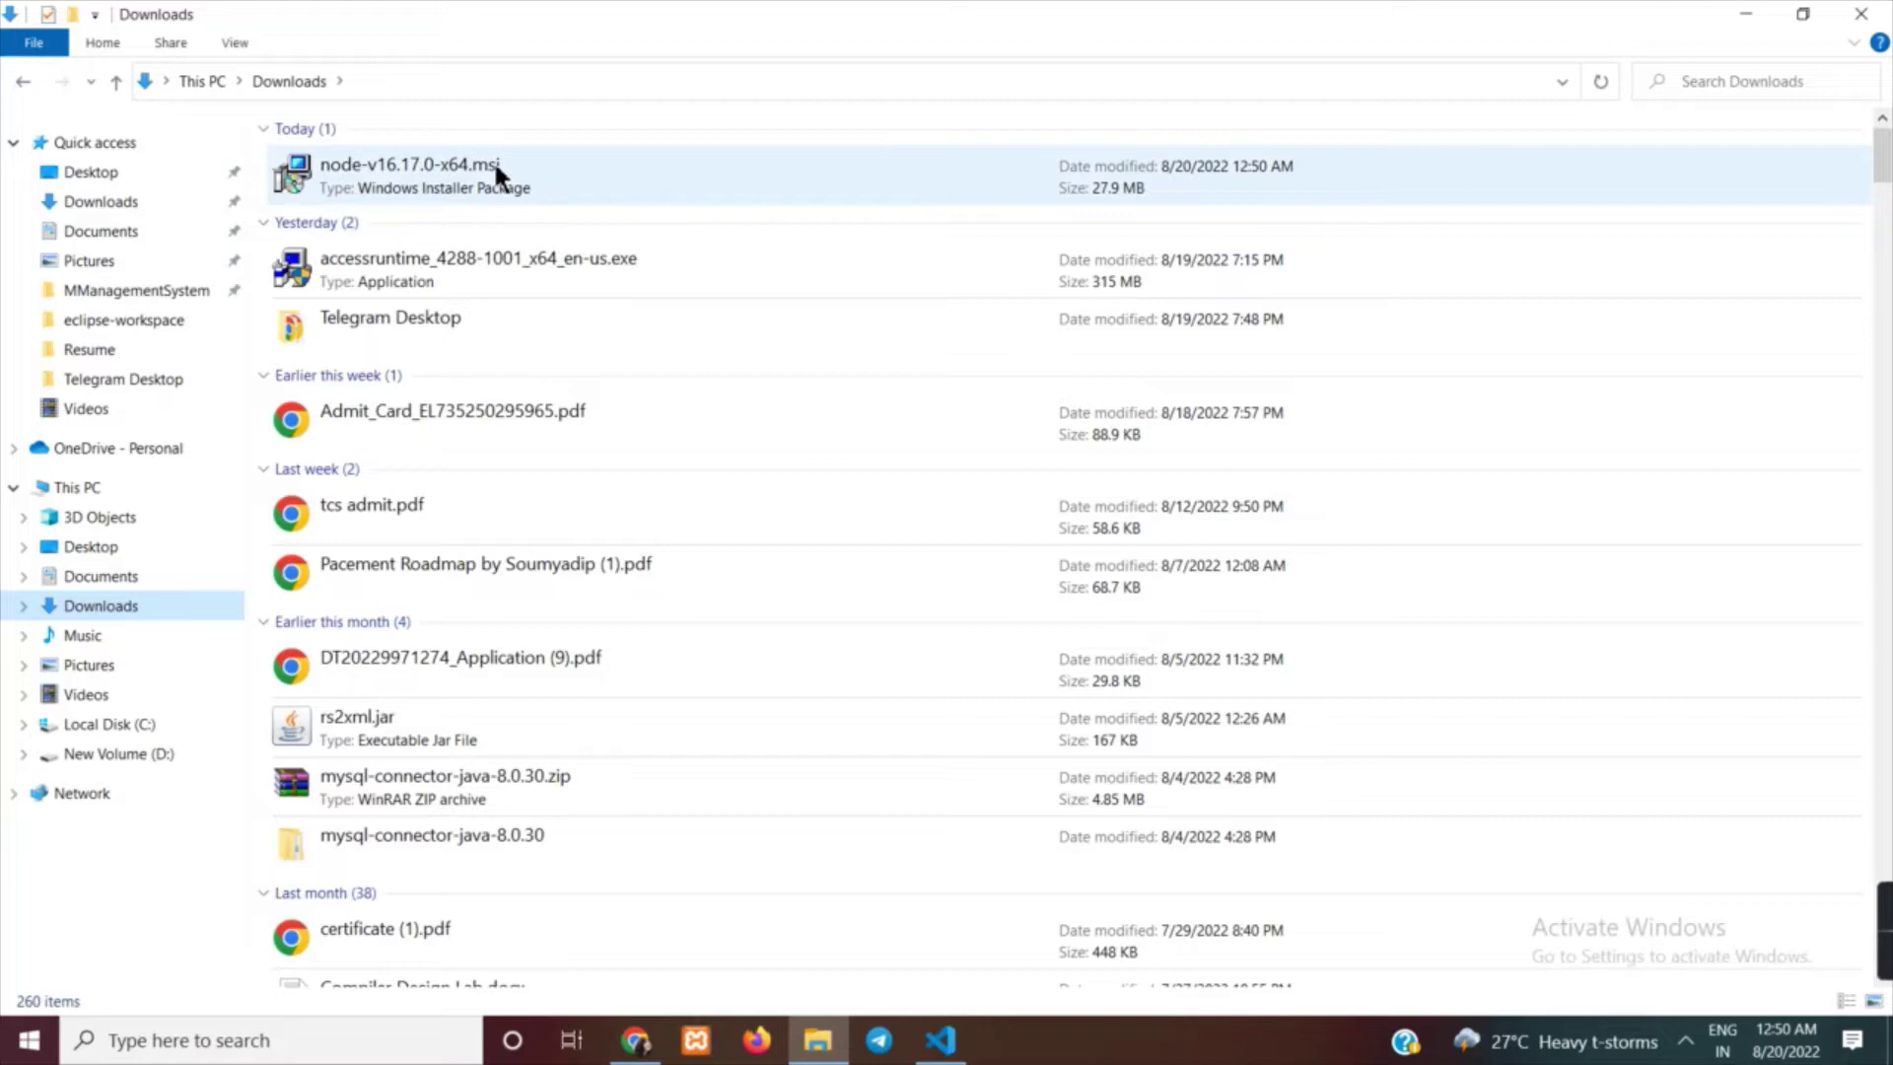
double_click(496, 165)
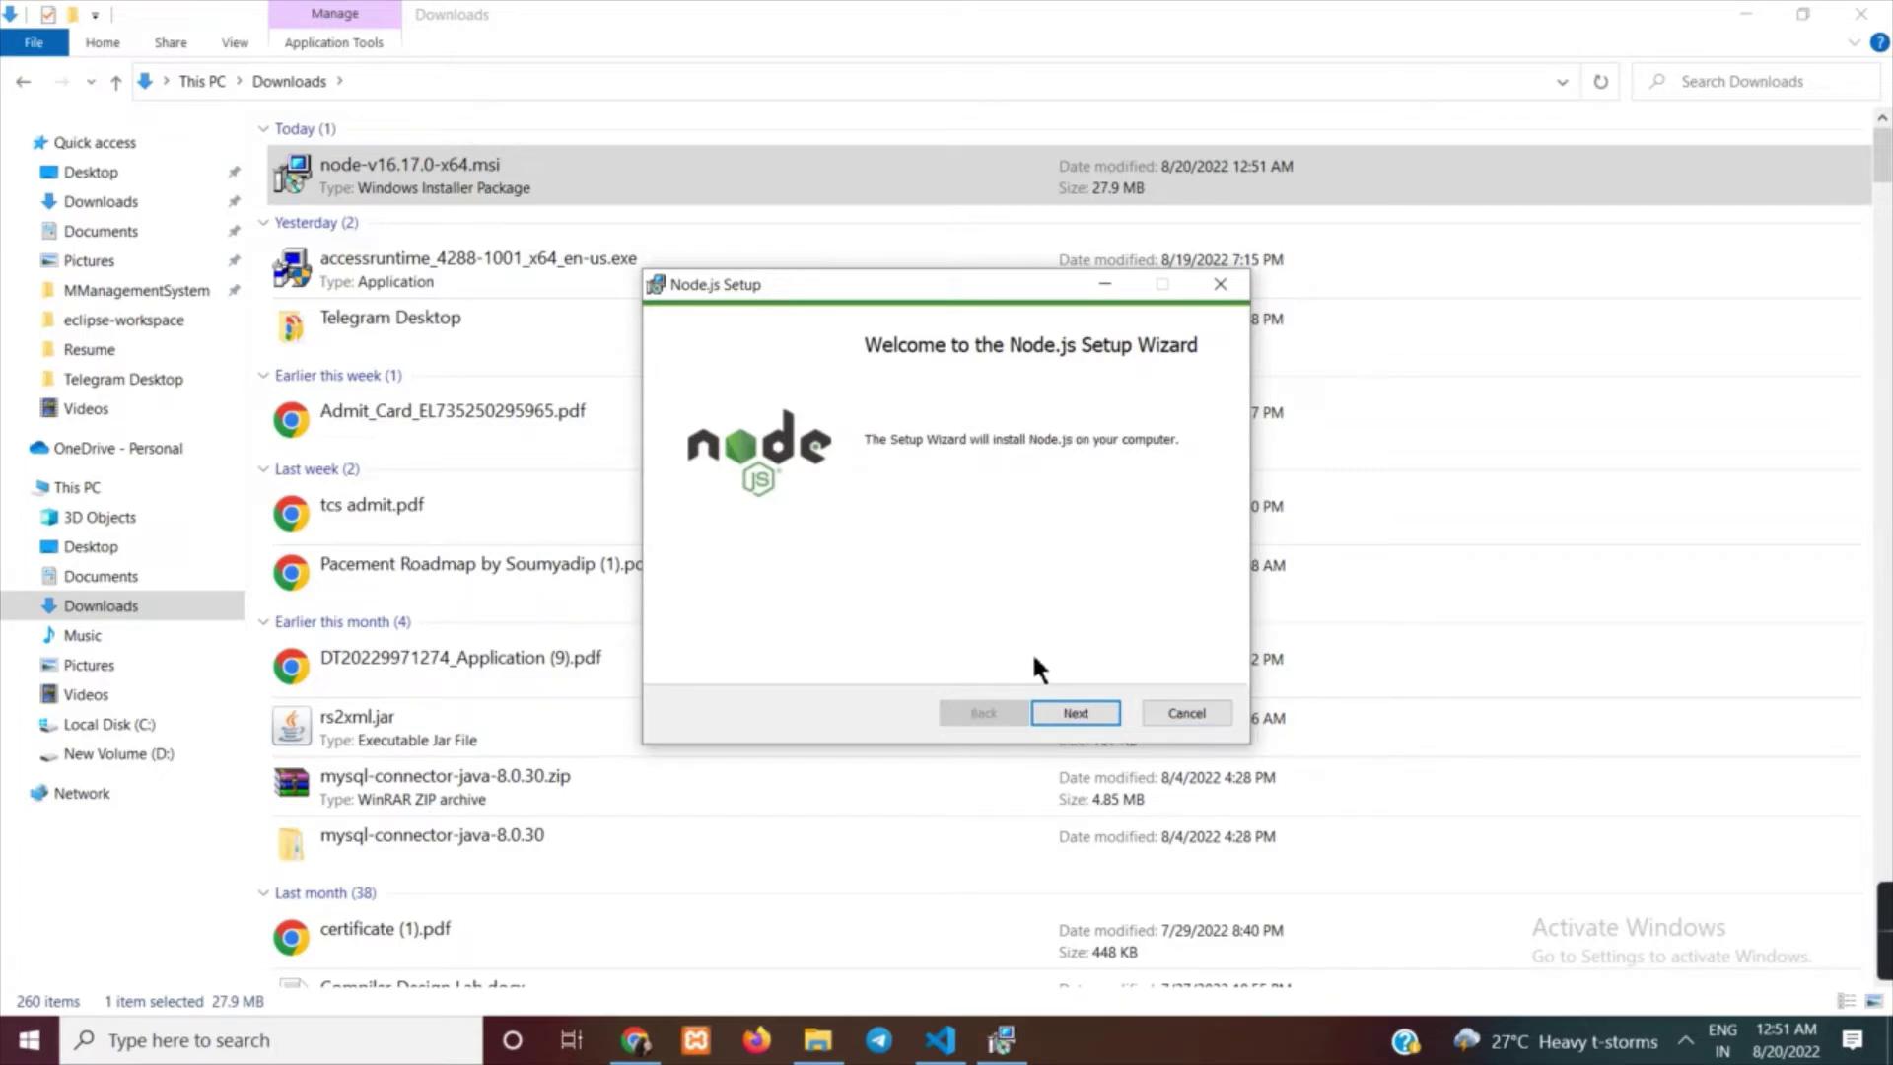
- Advance the Node.js wizard past the license, default location and default features to ready-to-install
click(1072, 713)
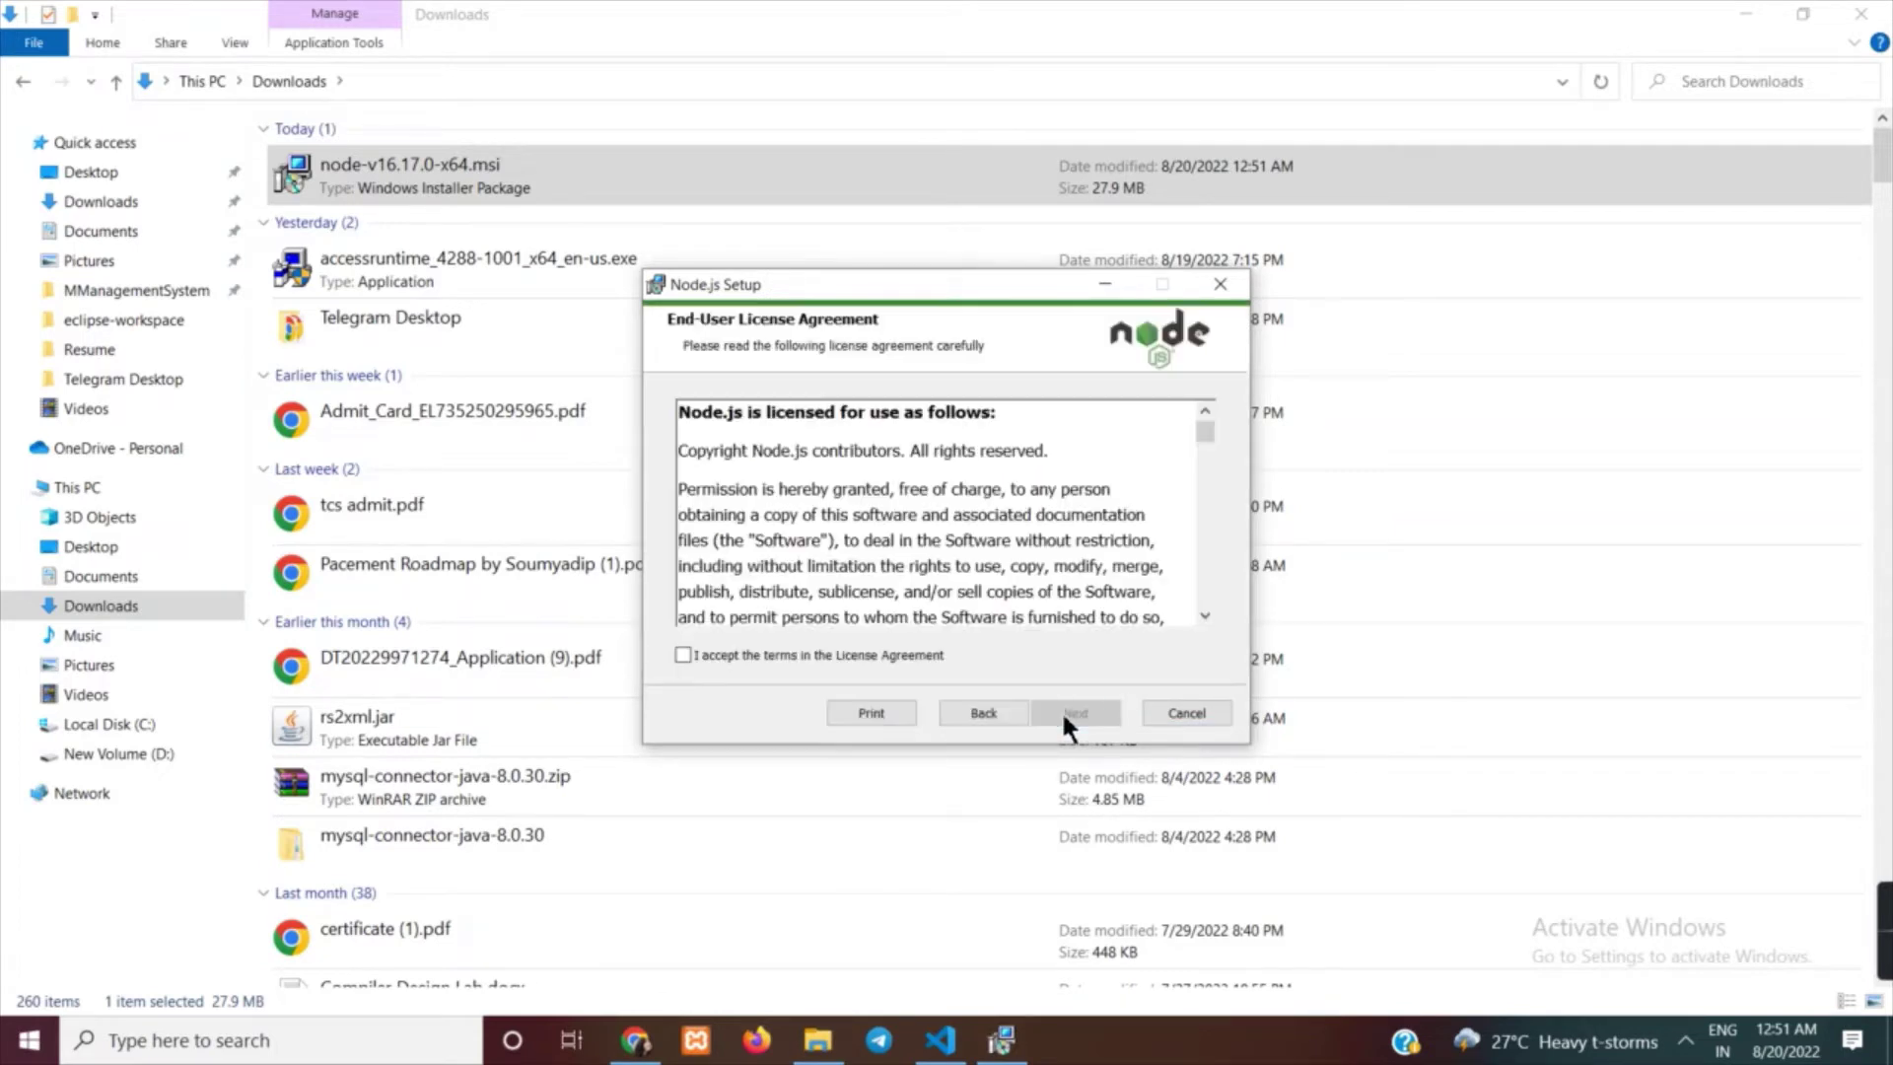
click(683, 656)
click(1052, 702)
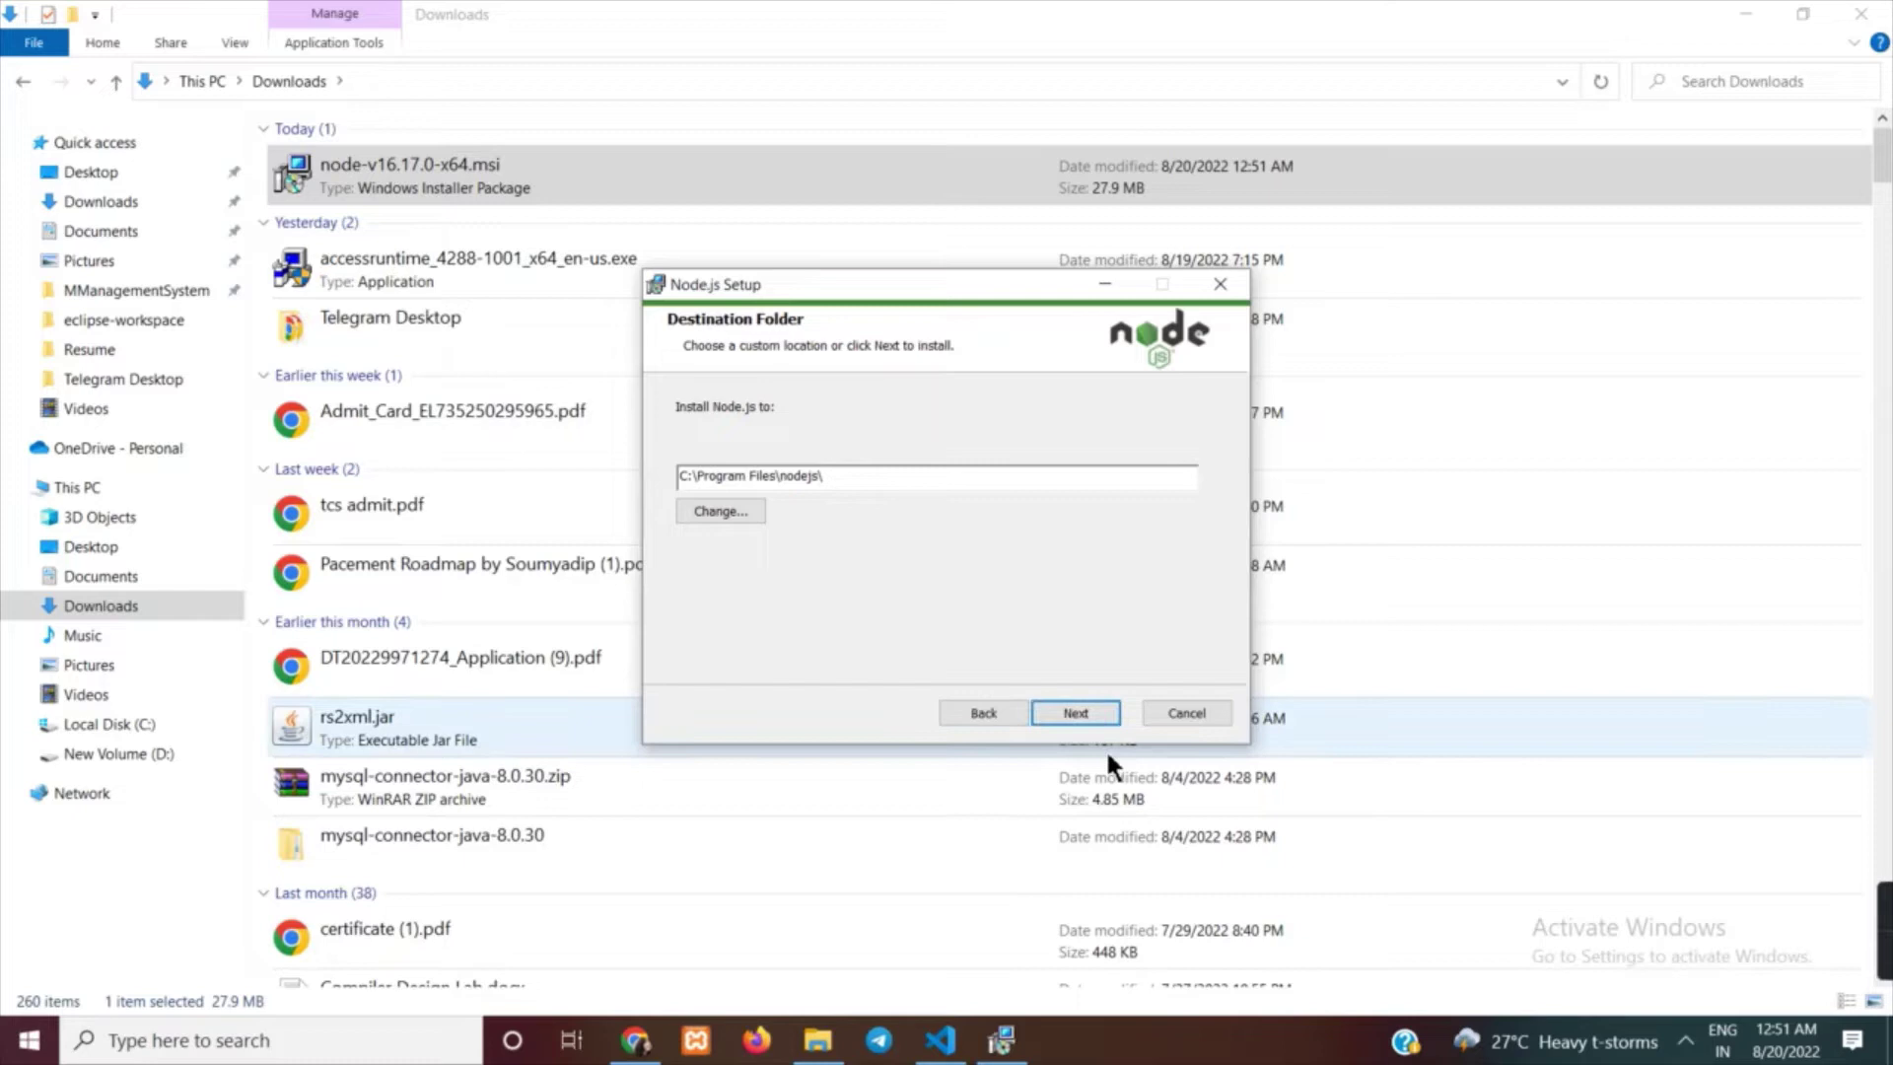
click(1038, 722)
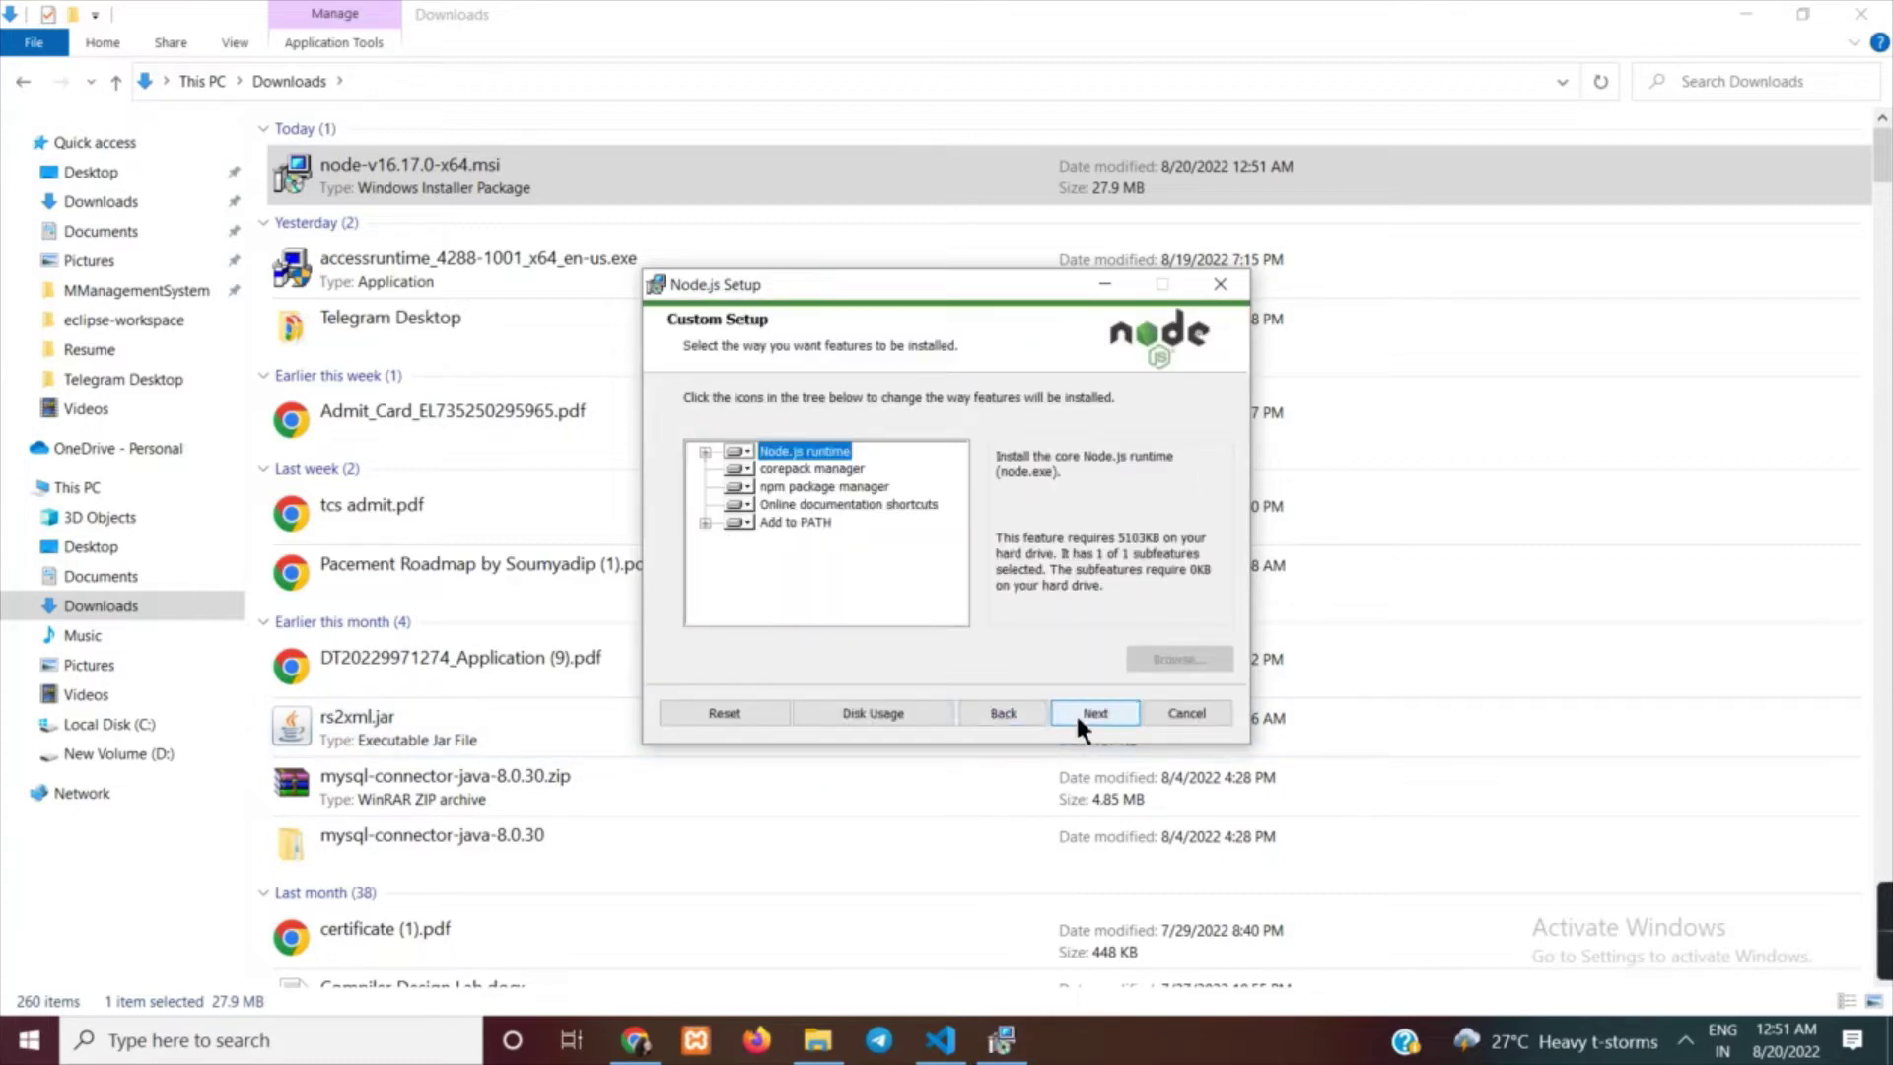
click(1076, 711)
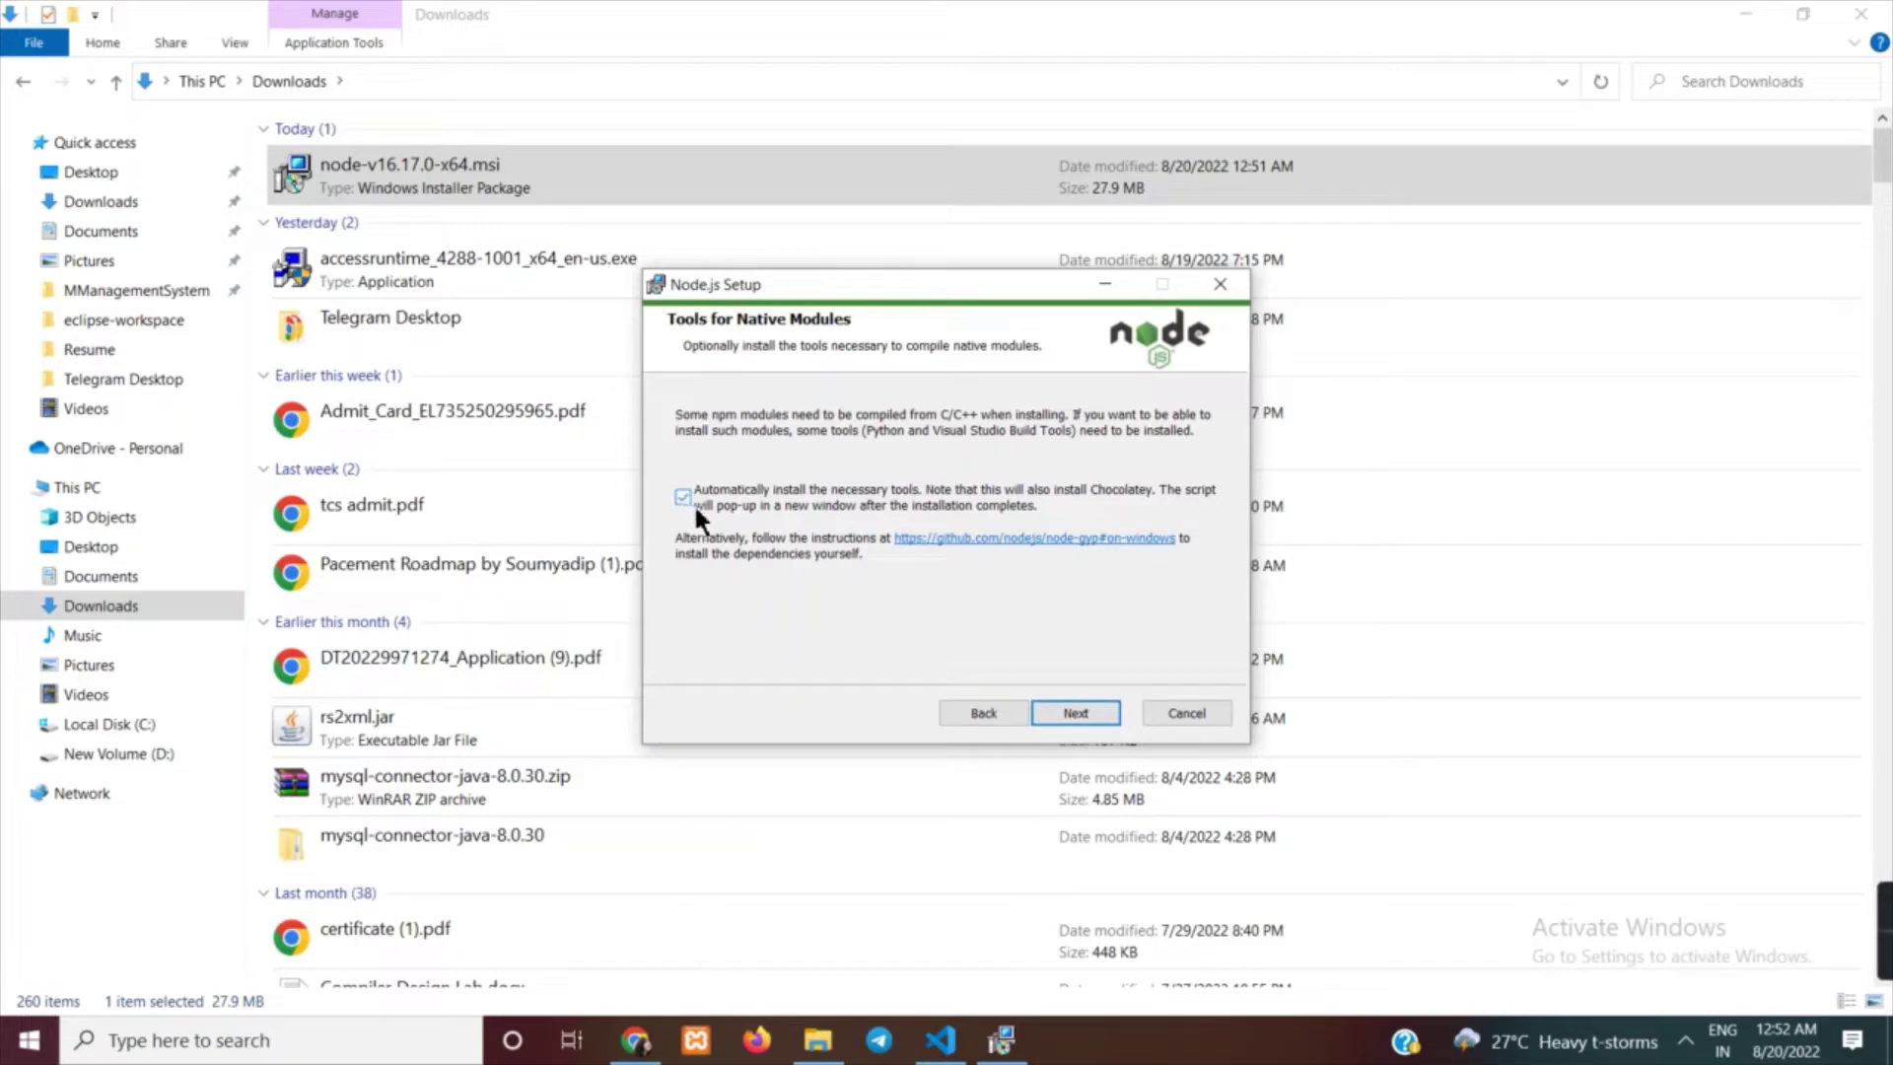
click(1080, 711)
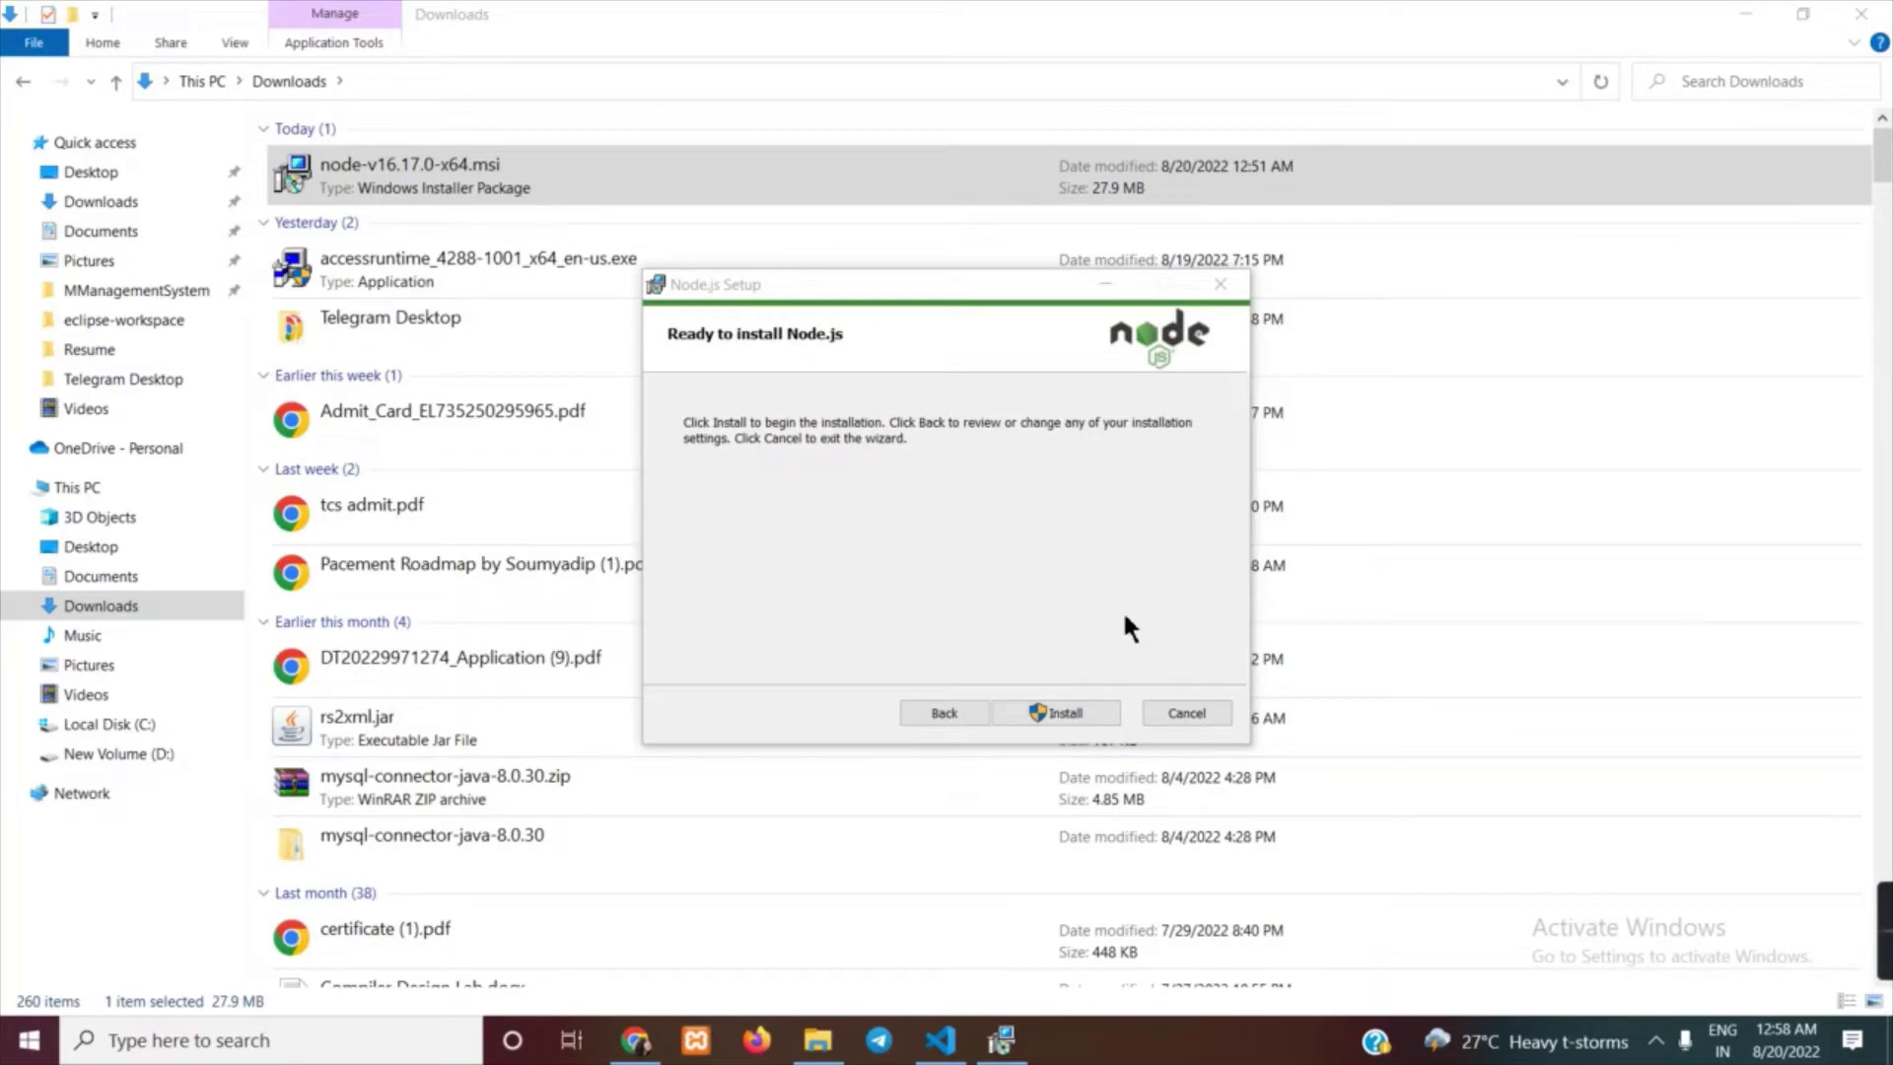
- Confirm cancelling the Node.js installation and exit the interrupted wizard with Finish
click(1214, 280)
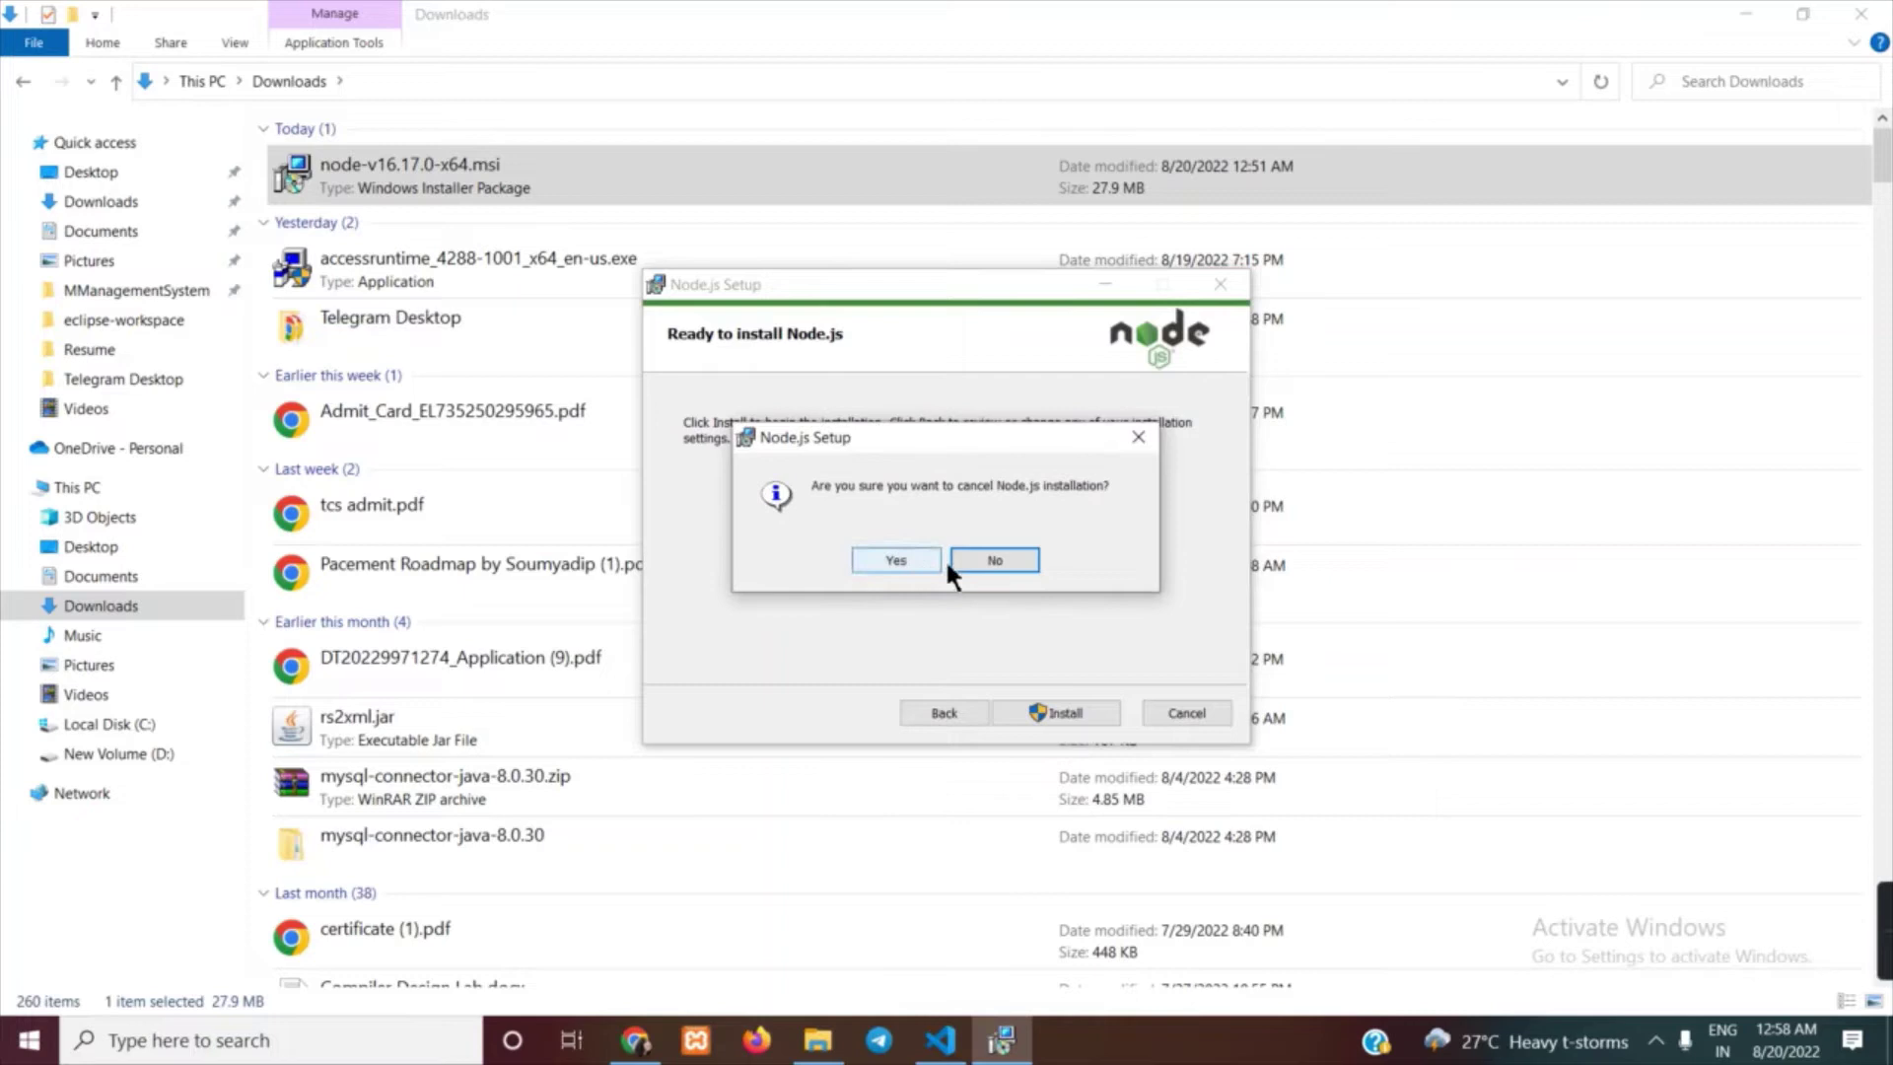
click(983, 559)
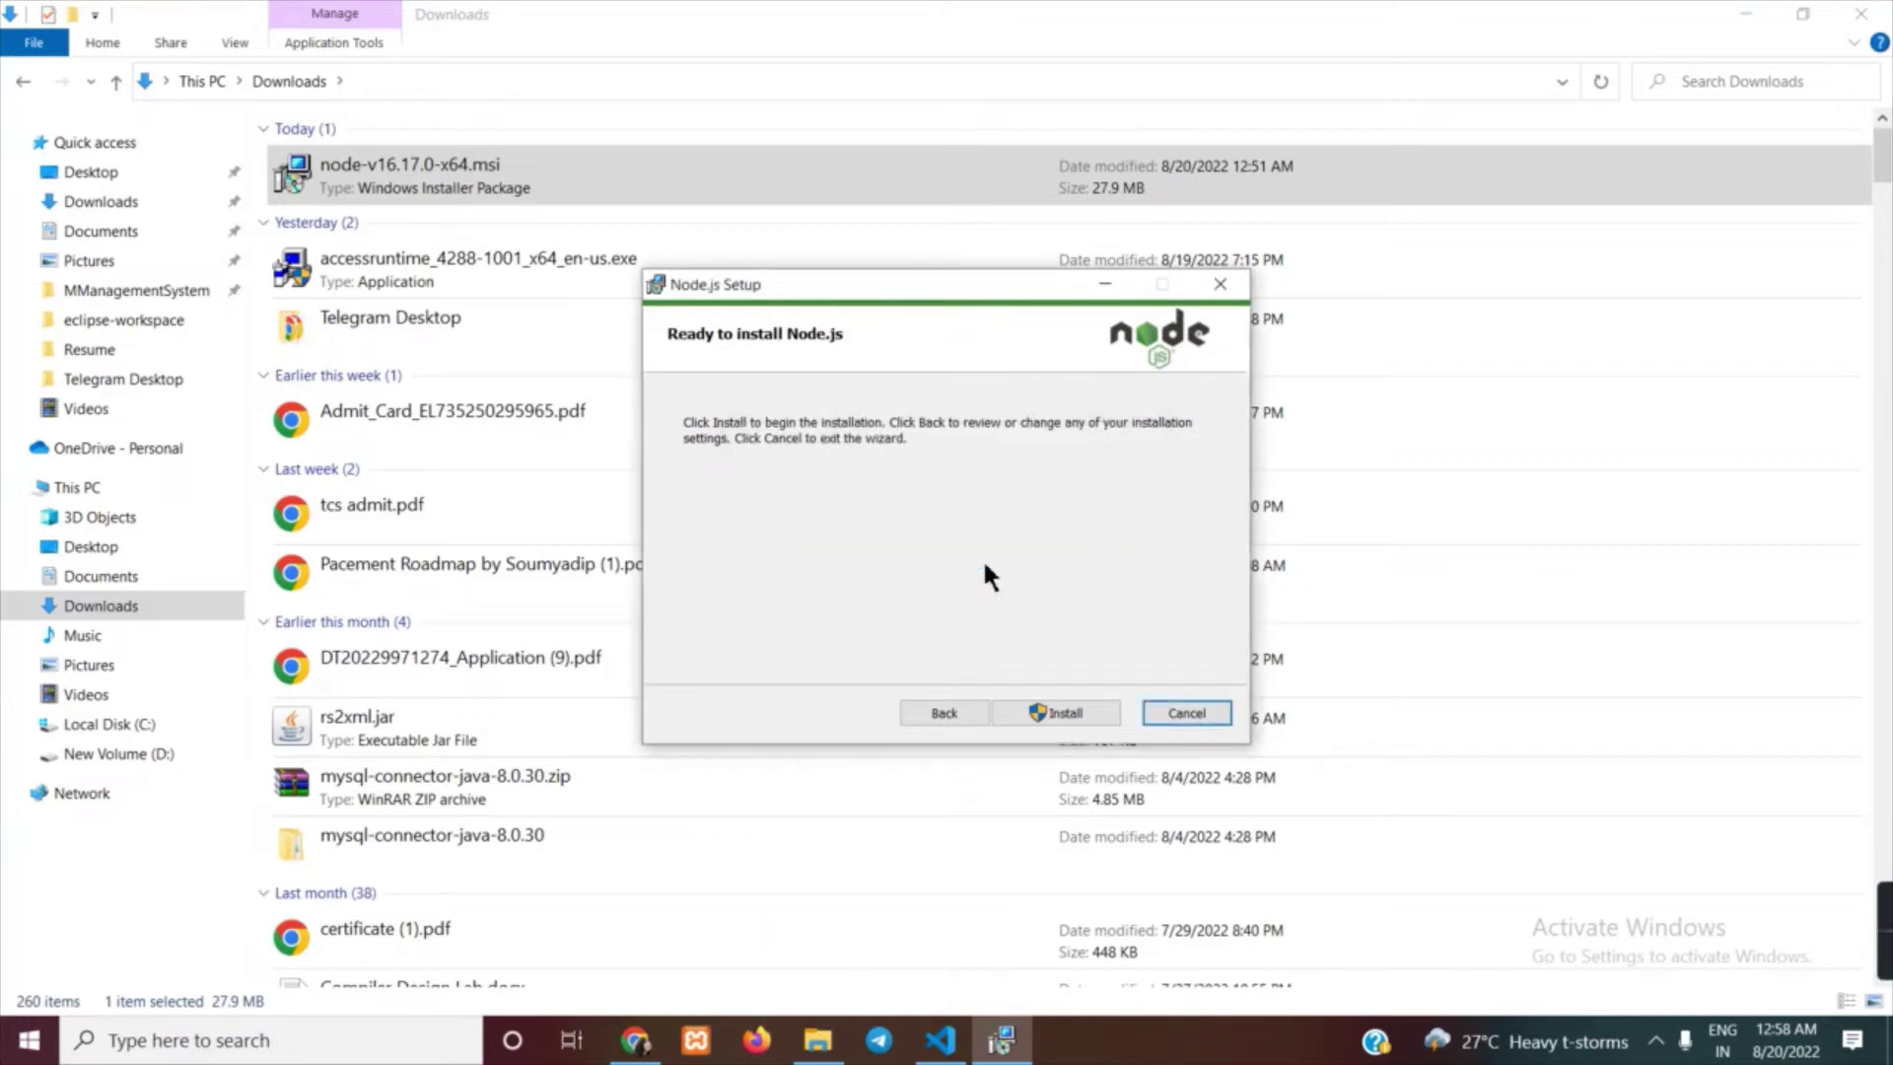
click(1220, 284)
click(895, 558)
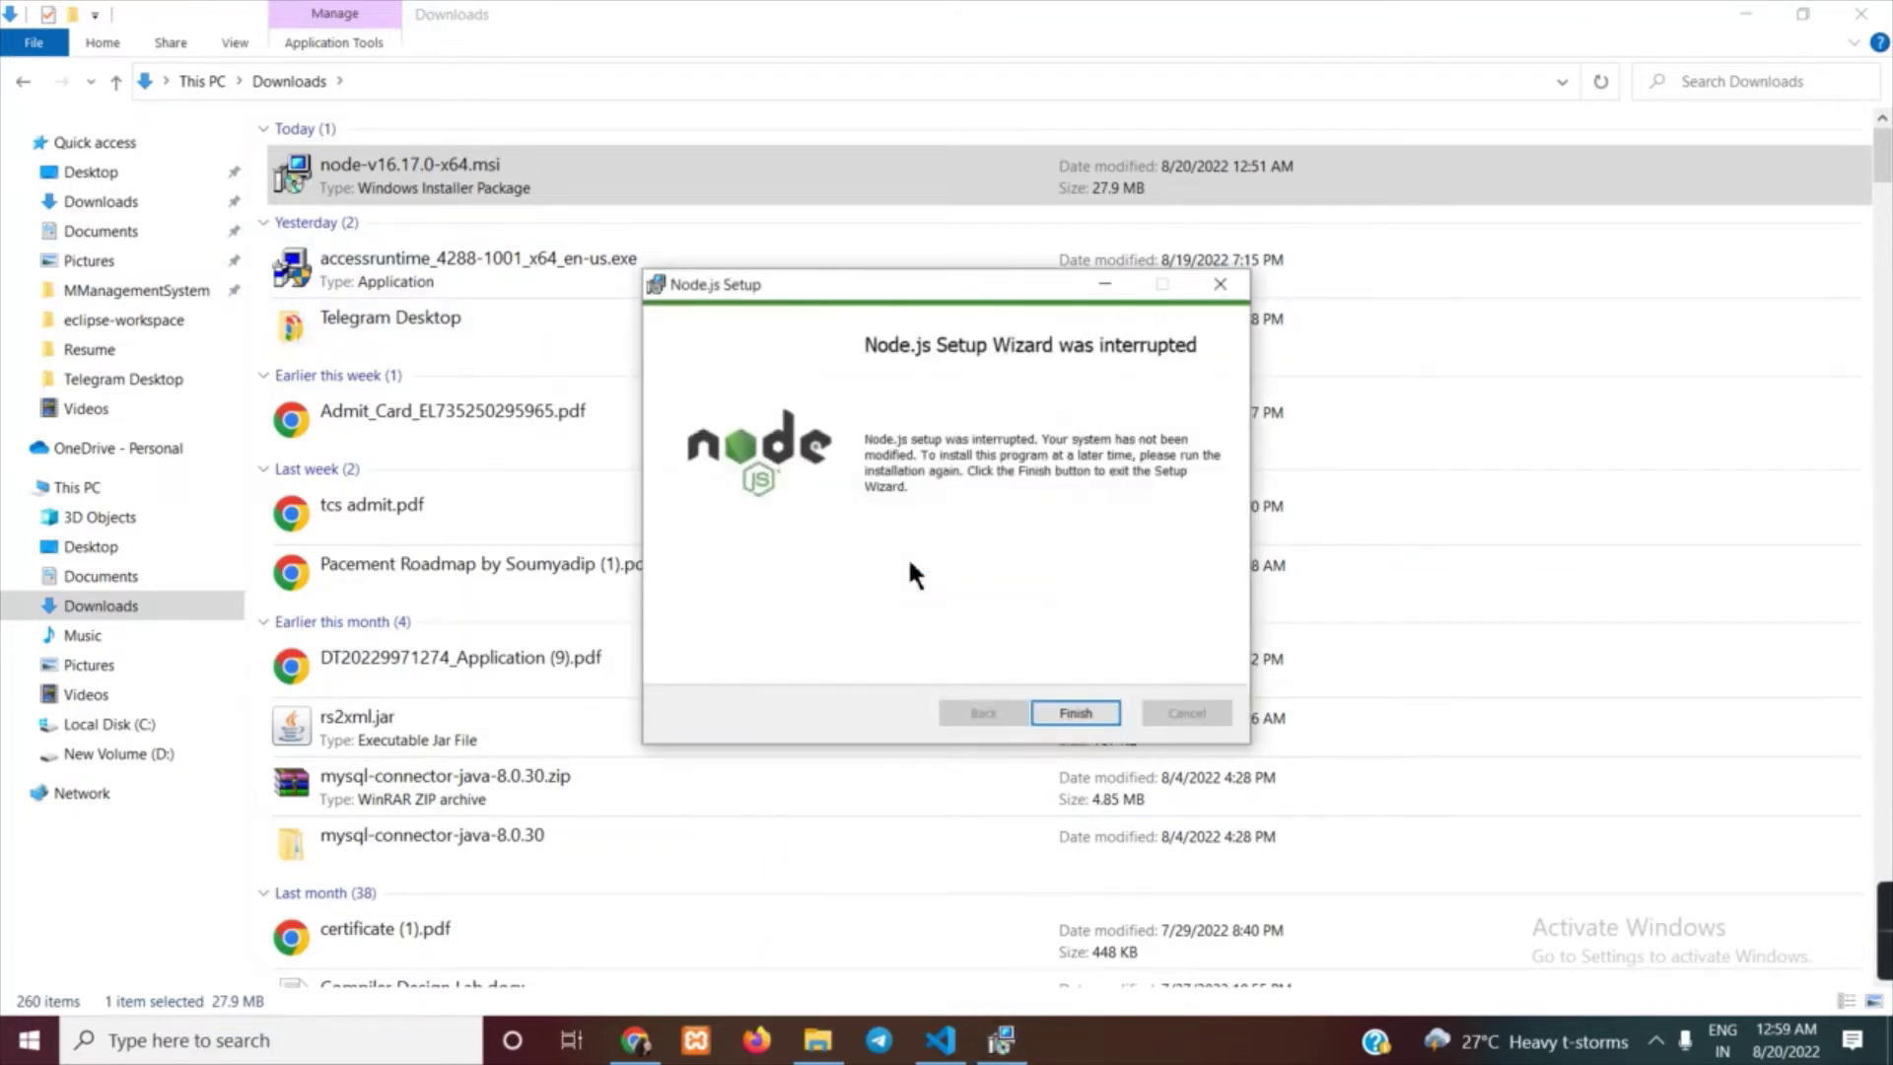
click(1059, 707)
- Confirm Node v14.17.1 and npm 6.14.13, then run npx create-react-app myApp
click(1062, 701)
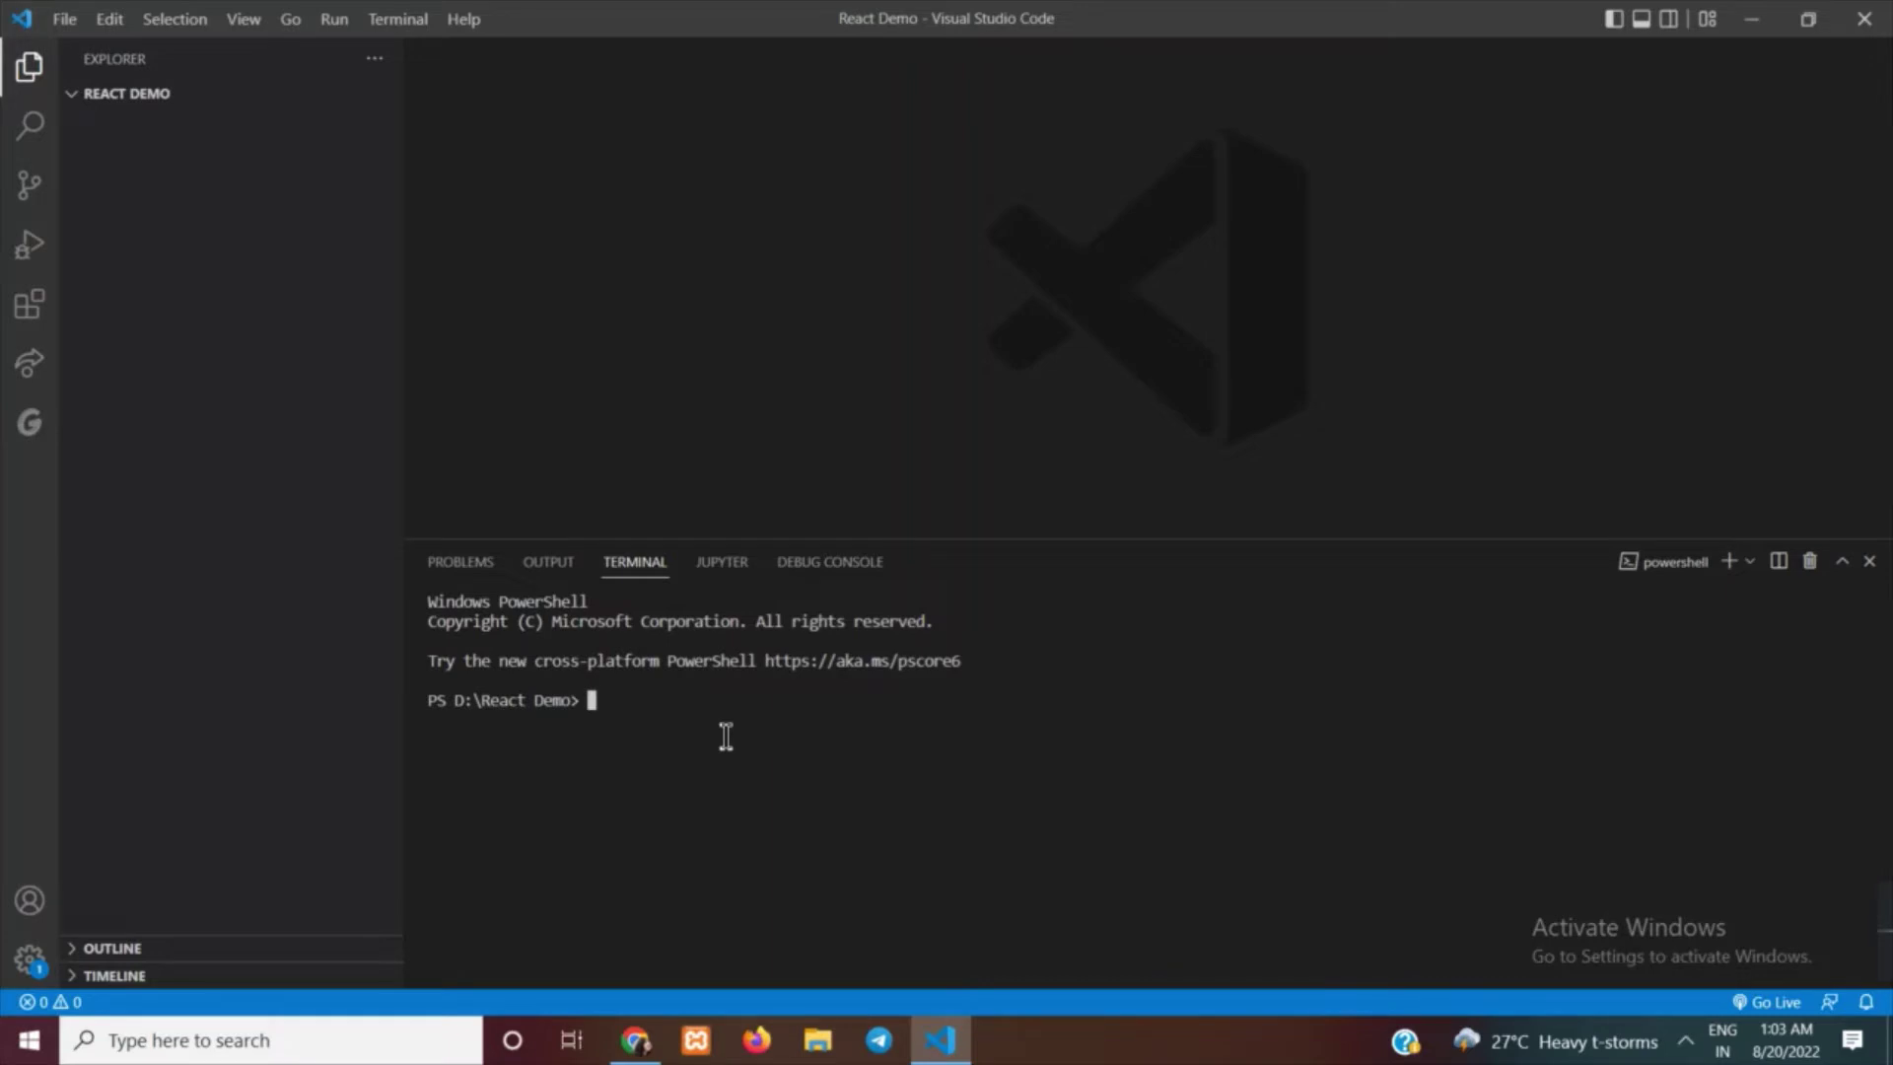
text(node )
text(-v)
key(Return)
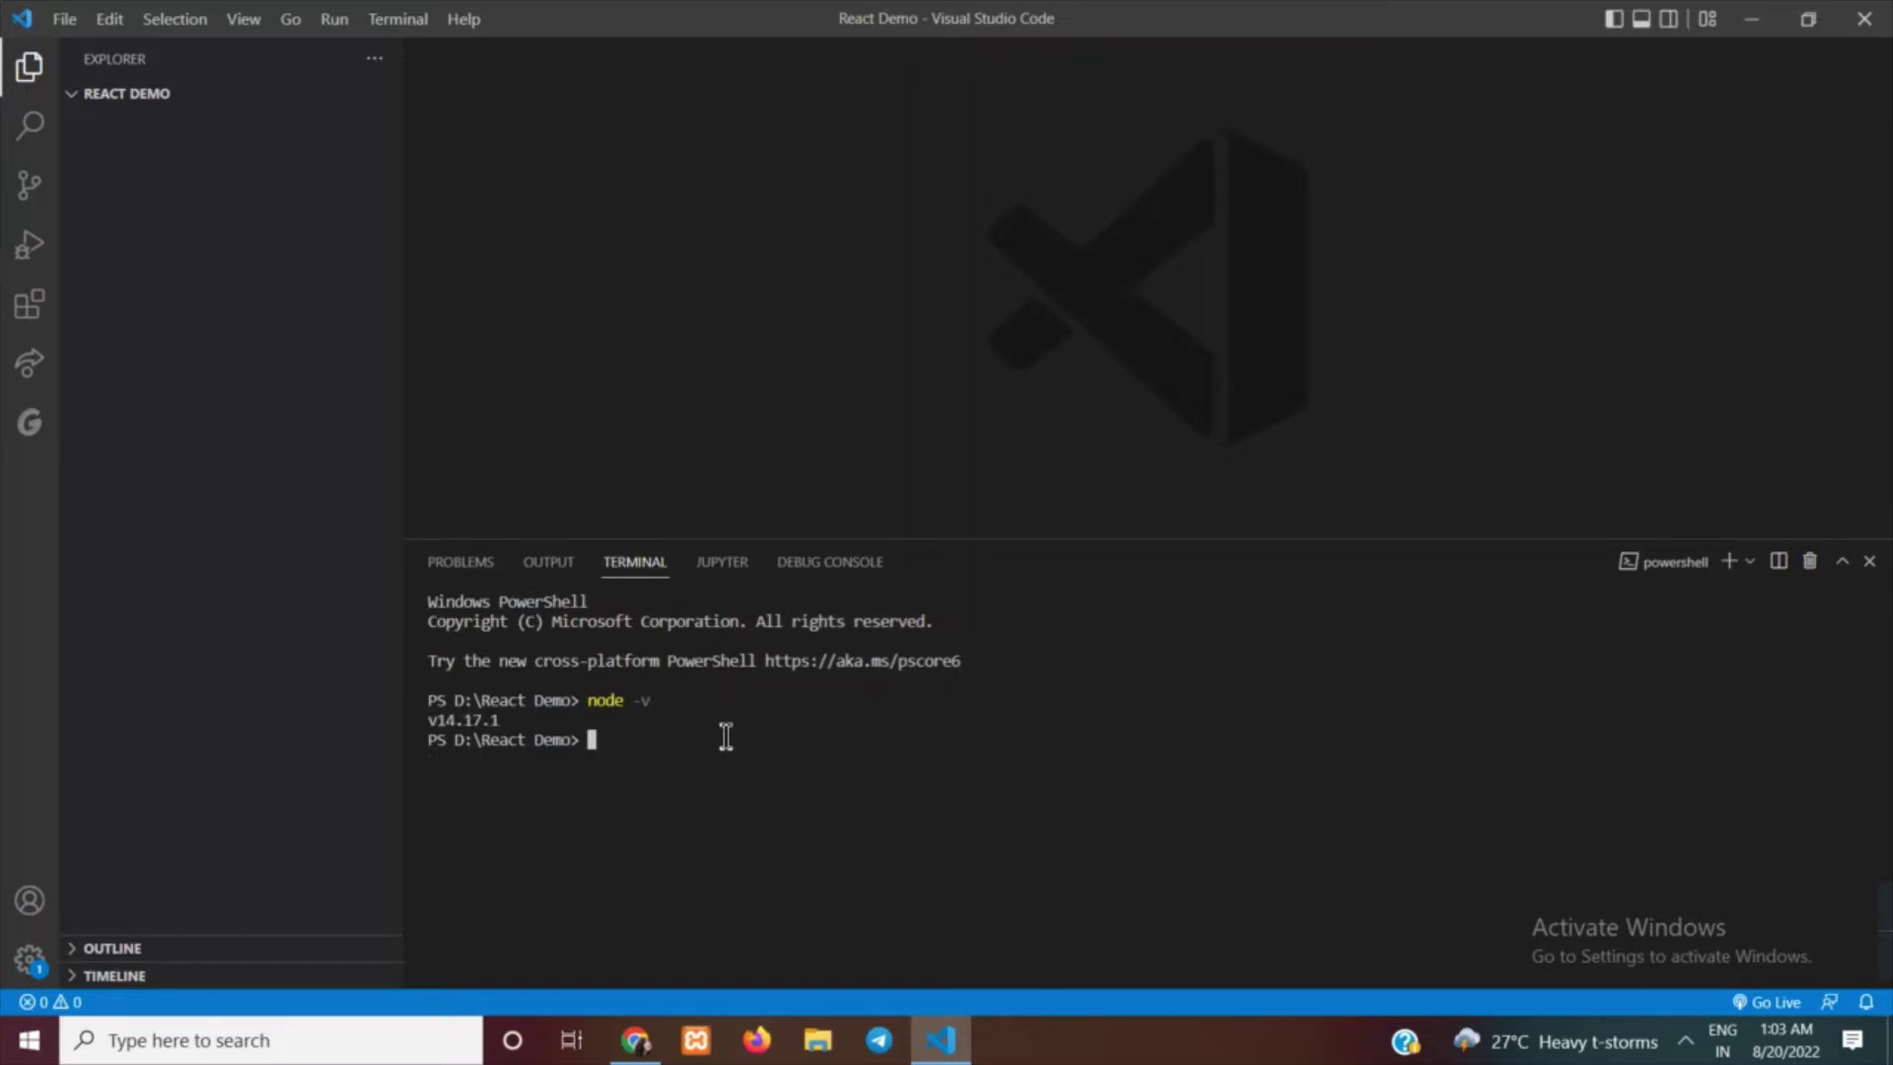
text(n)
text(pm -v)
key(Return)
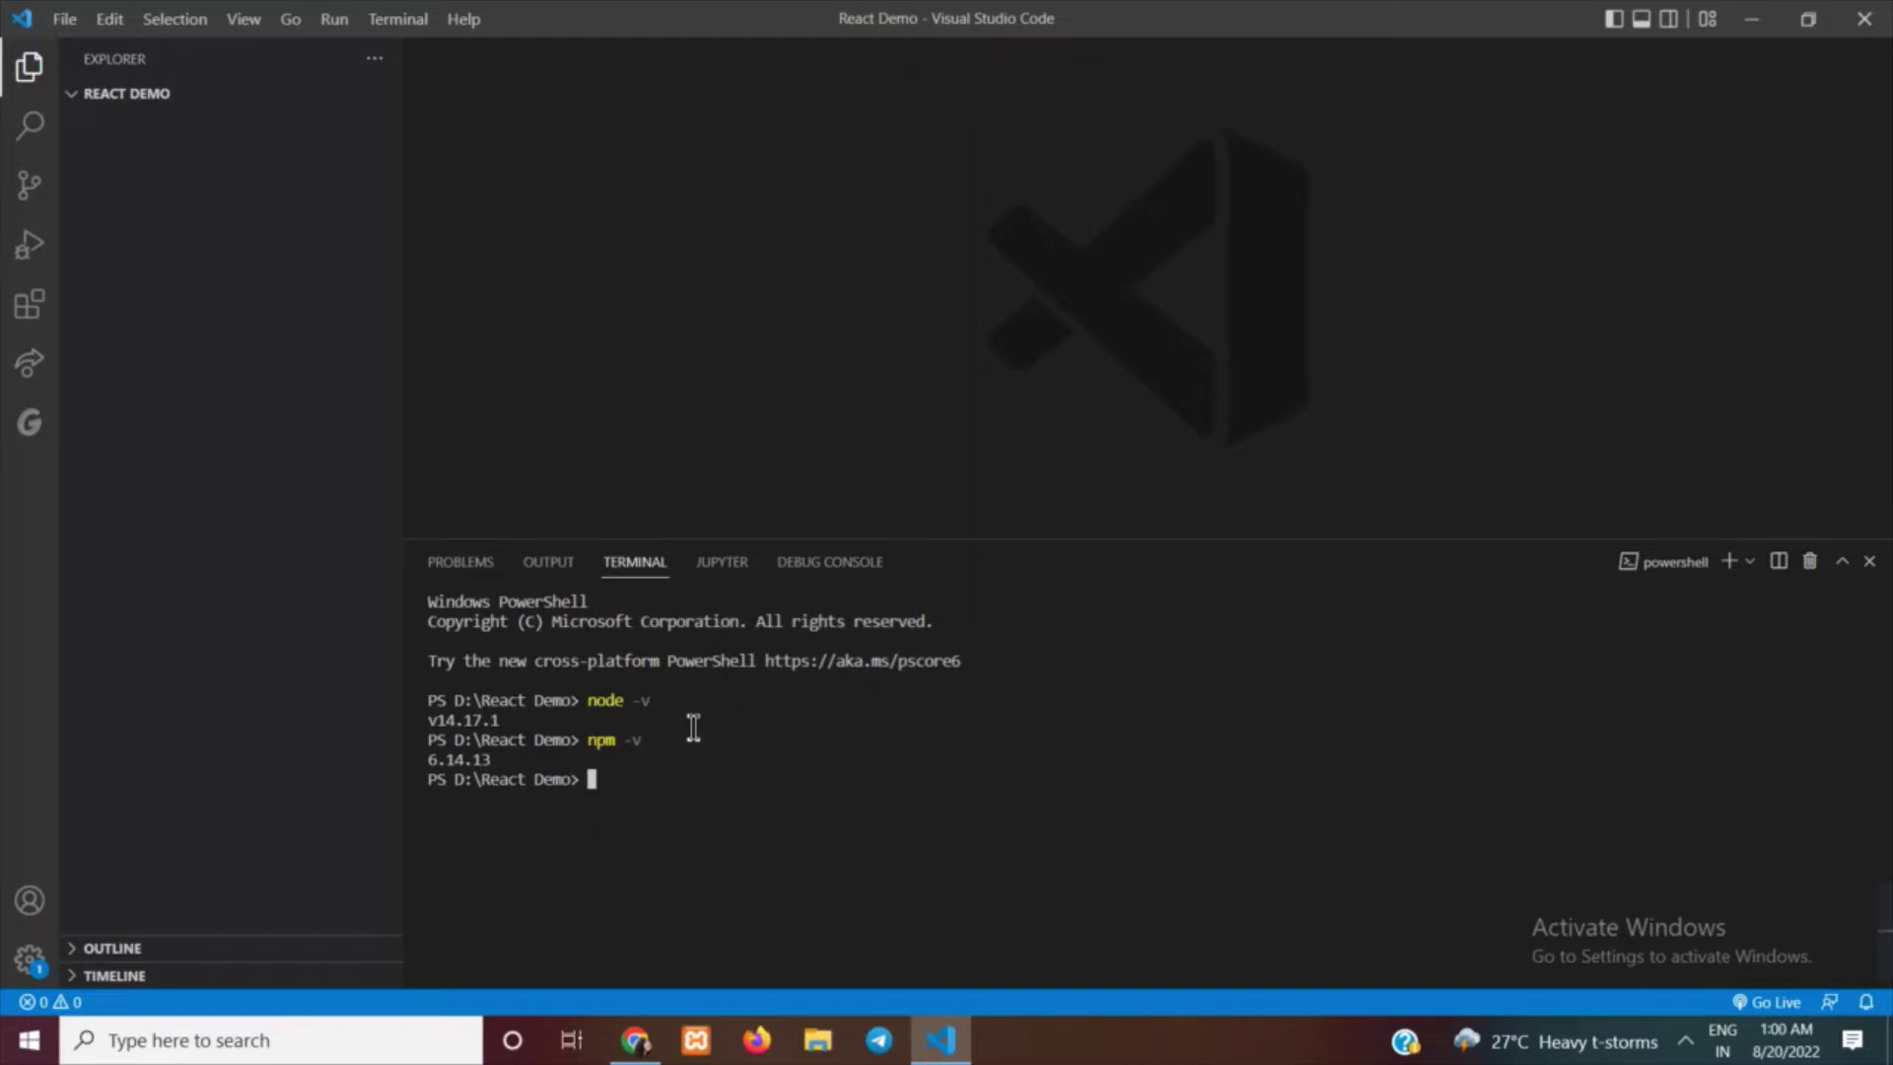
text(n)
text(px cre)
text(ate-)
text(react-app my)
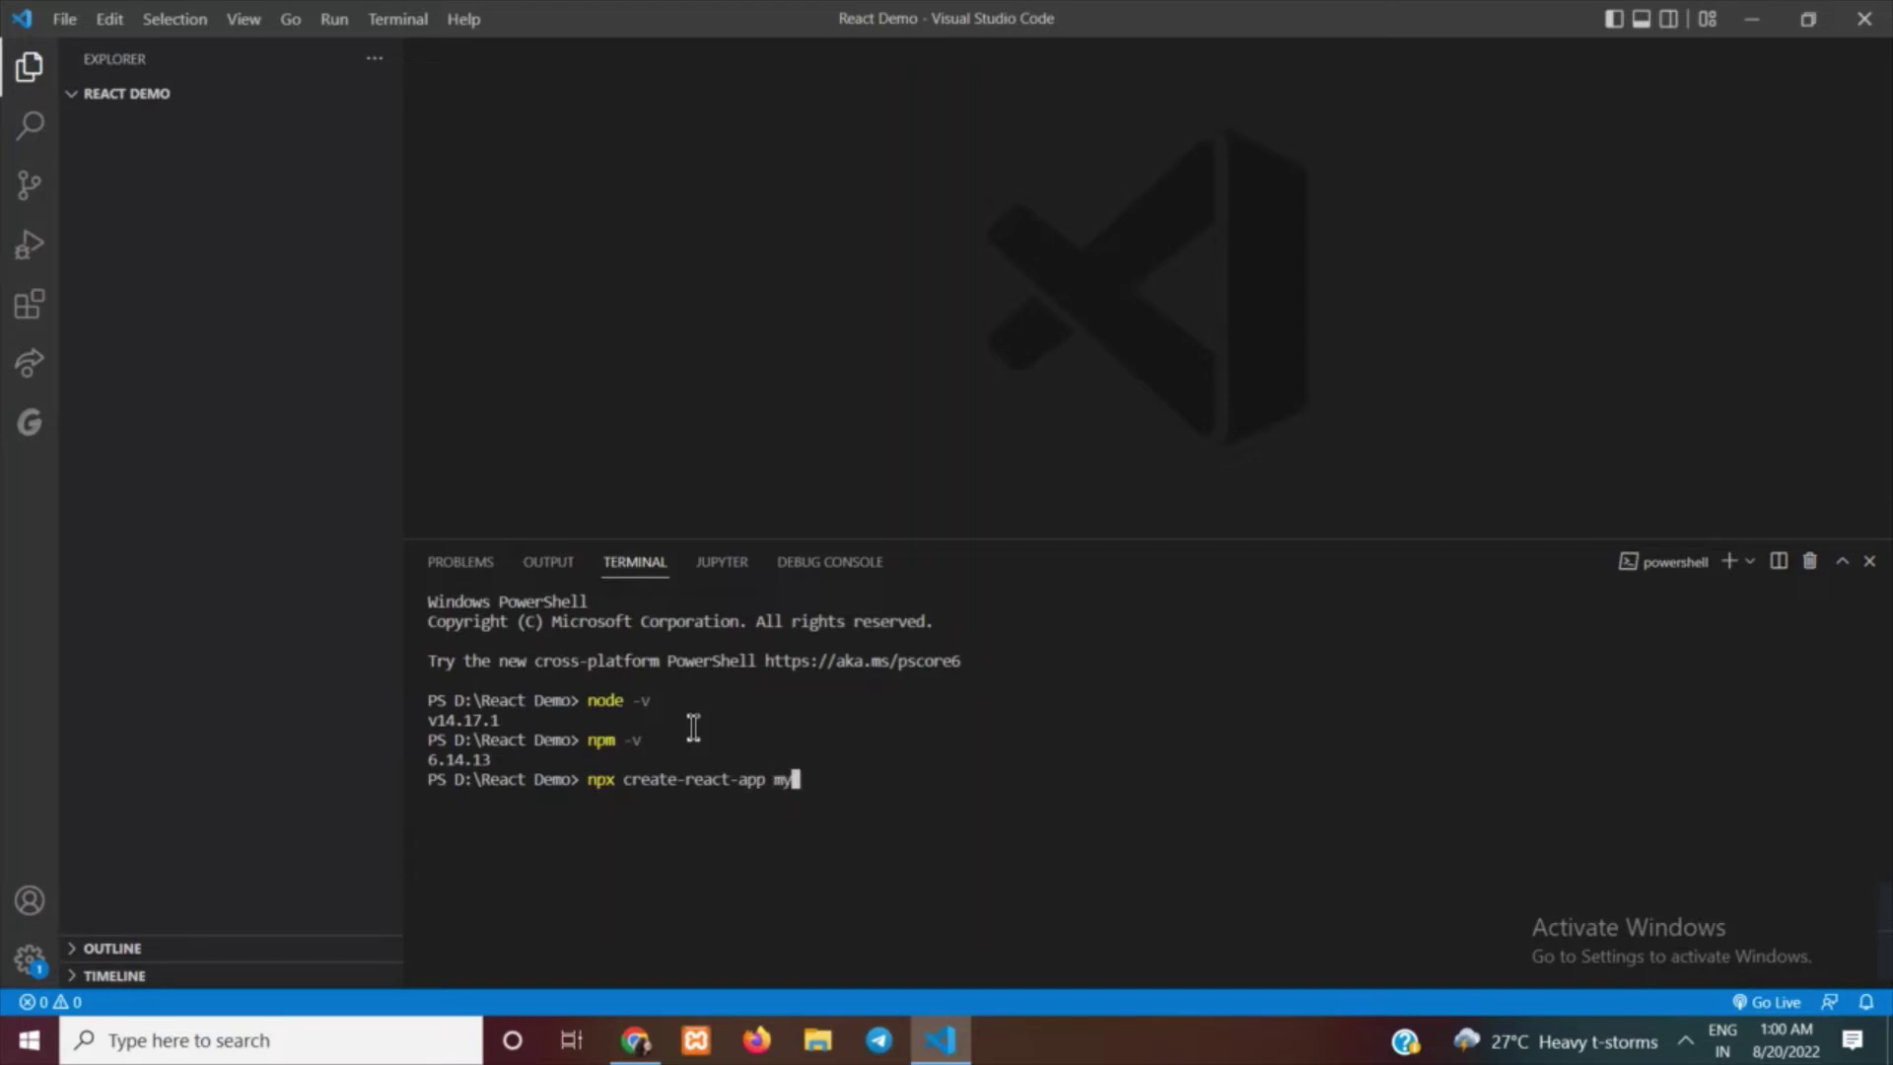
text(App)
key(Return)
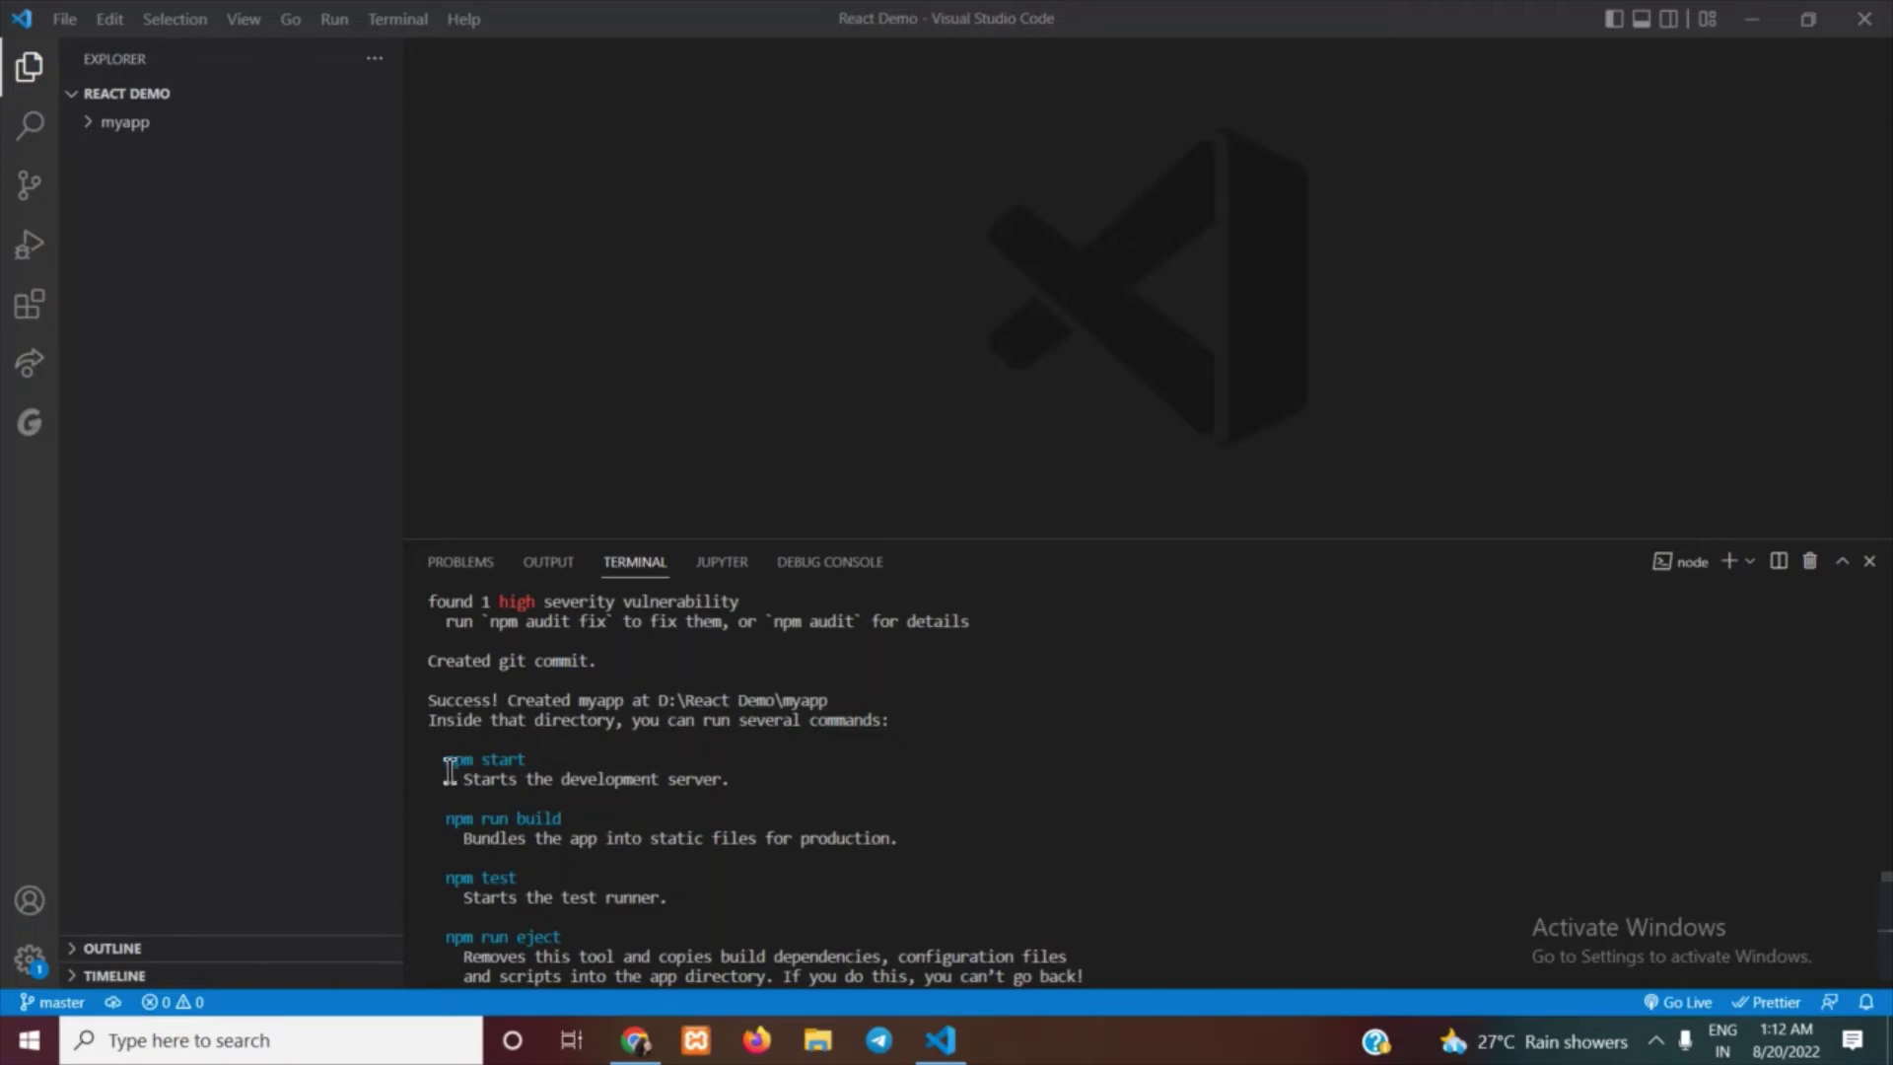
- Run the suggested 'npm start' in React Demo, which fails with a missing package.json error
drag(446, 760, 537, 761)
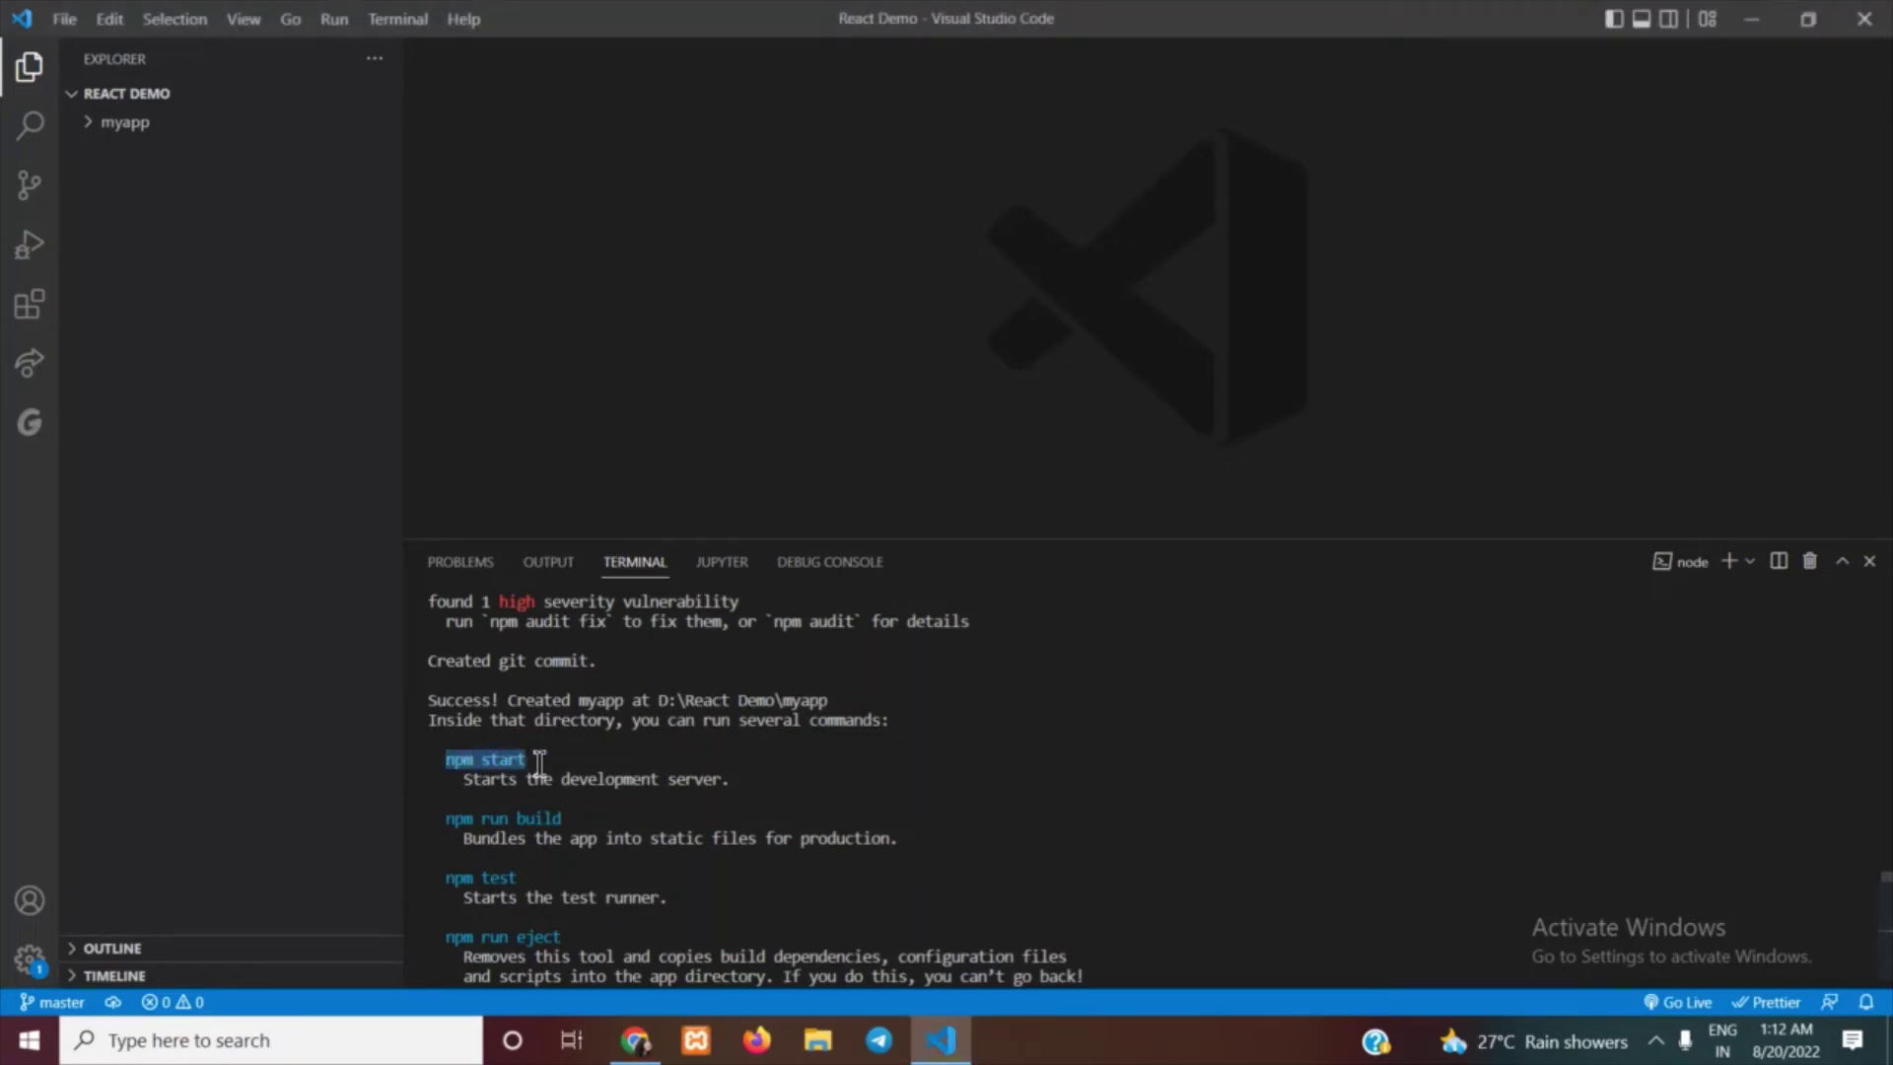
scroll(685, 757, down, 3)
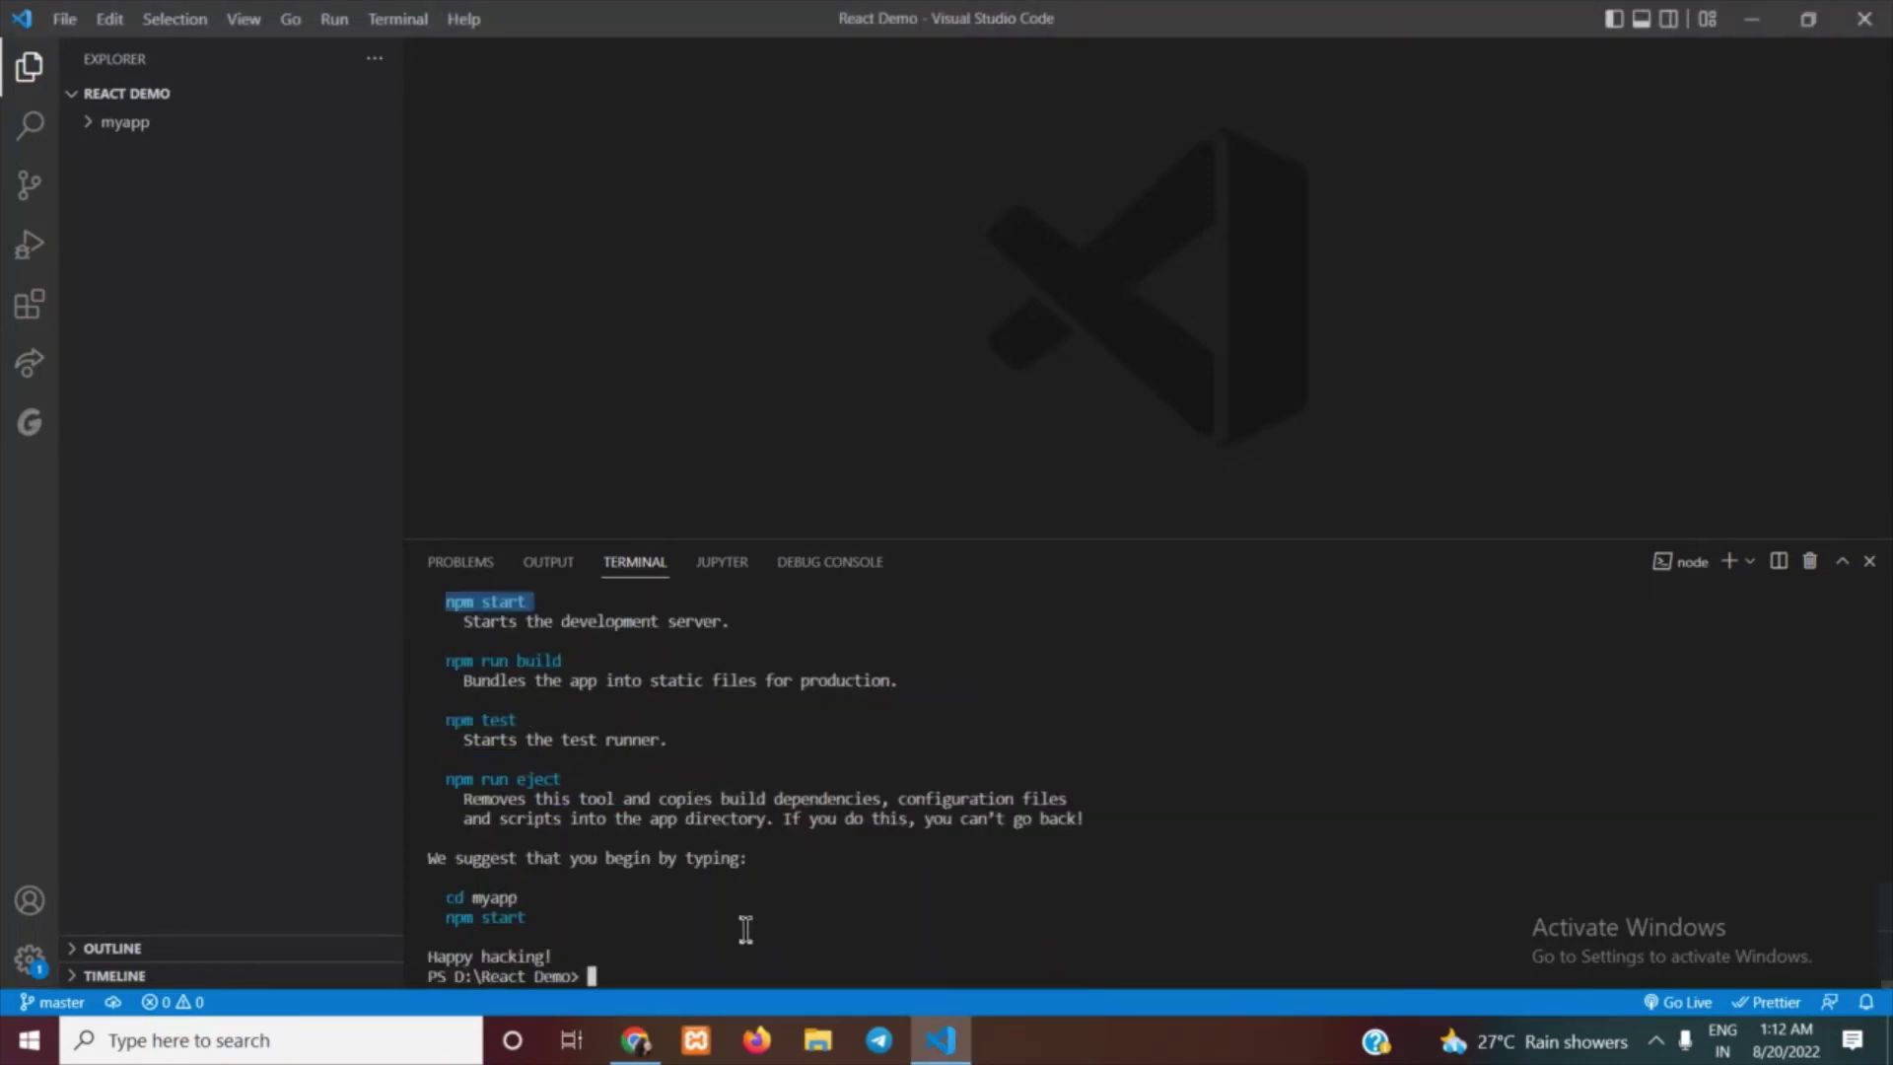
key(ctrl+c)
key(ctrl+v)
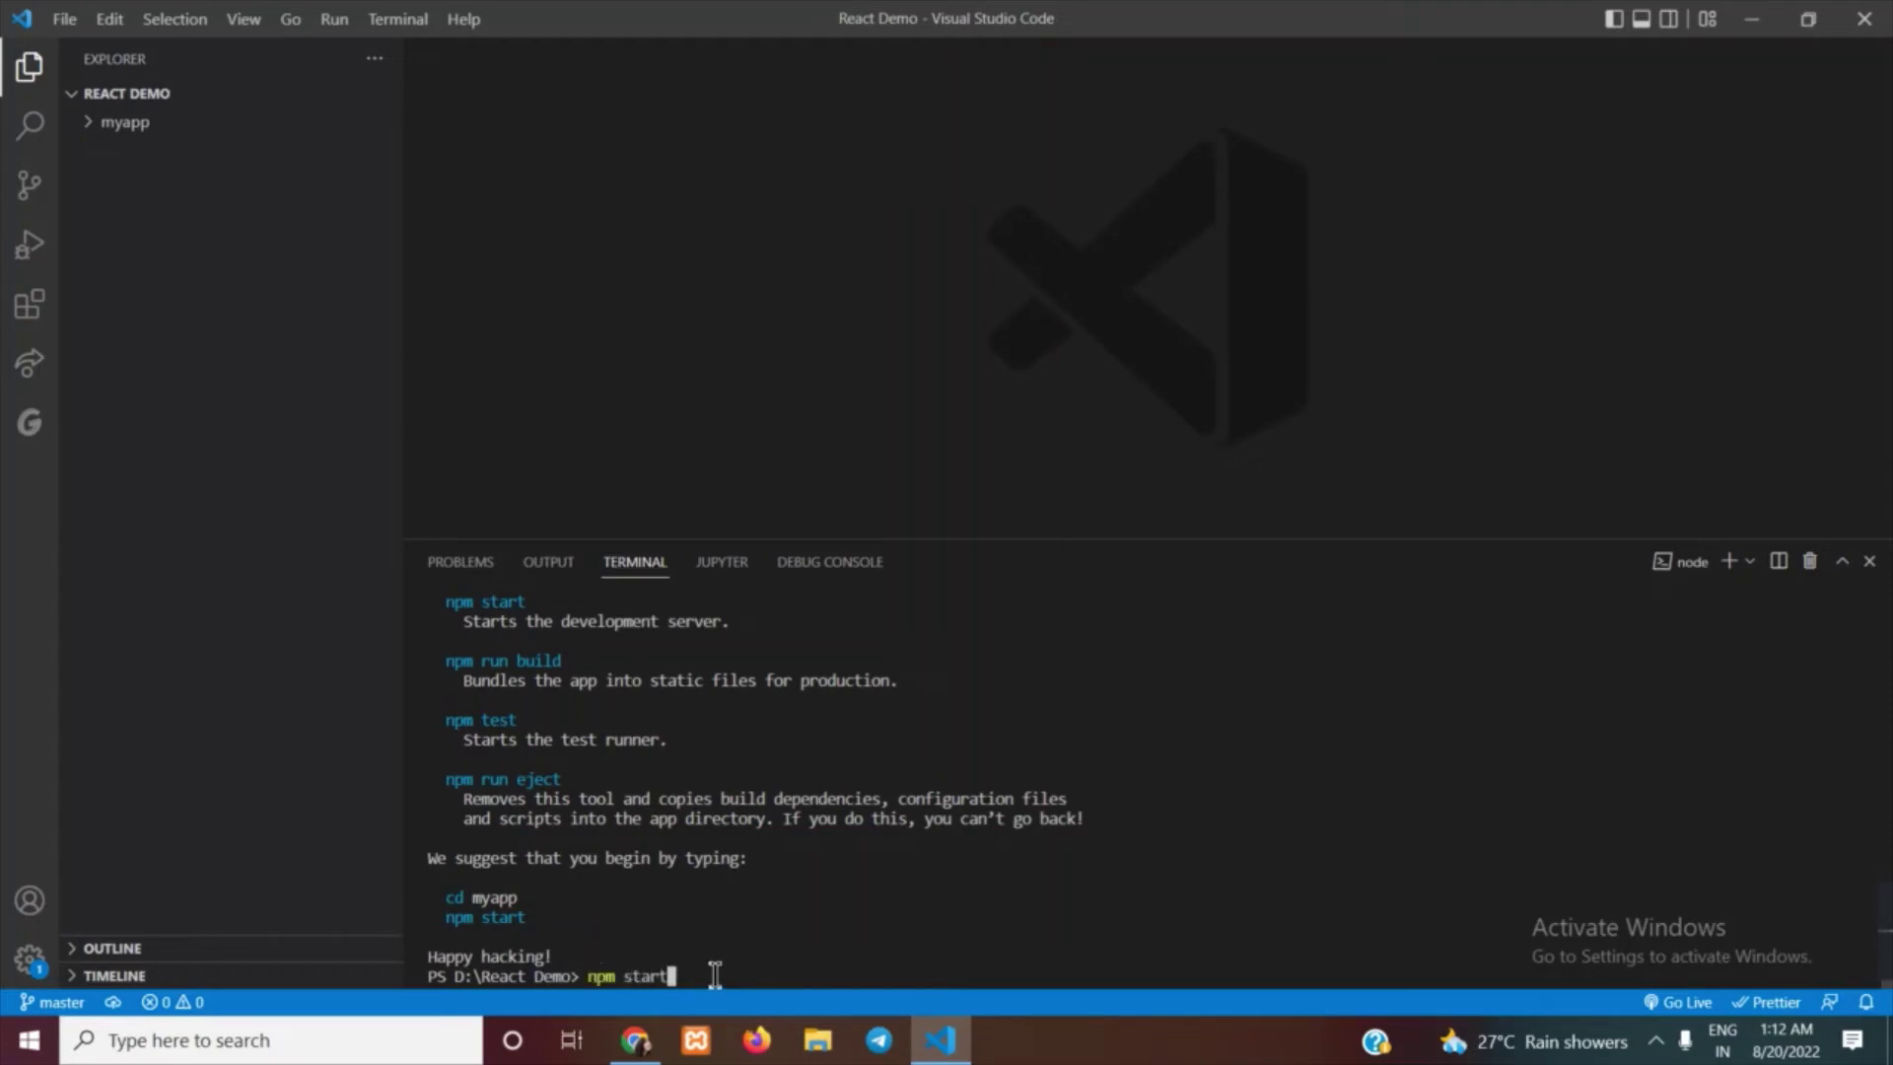
key(Return)
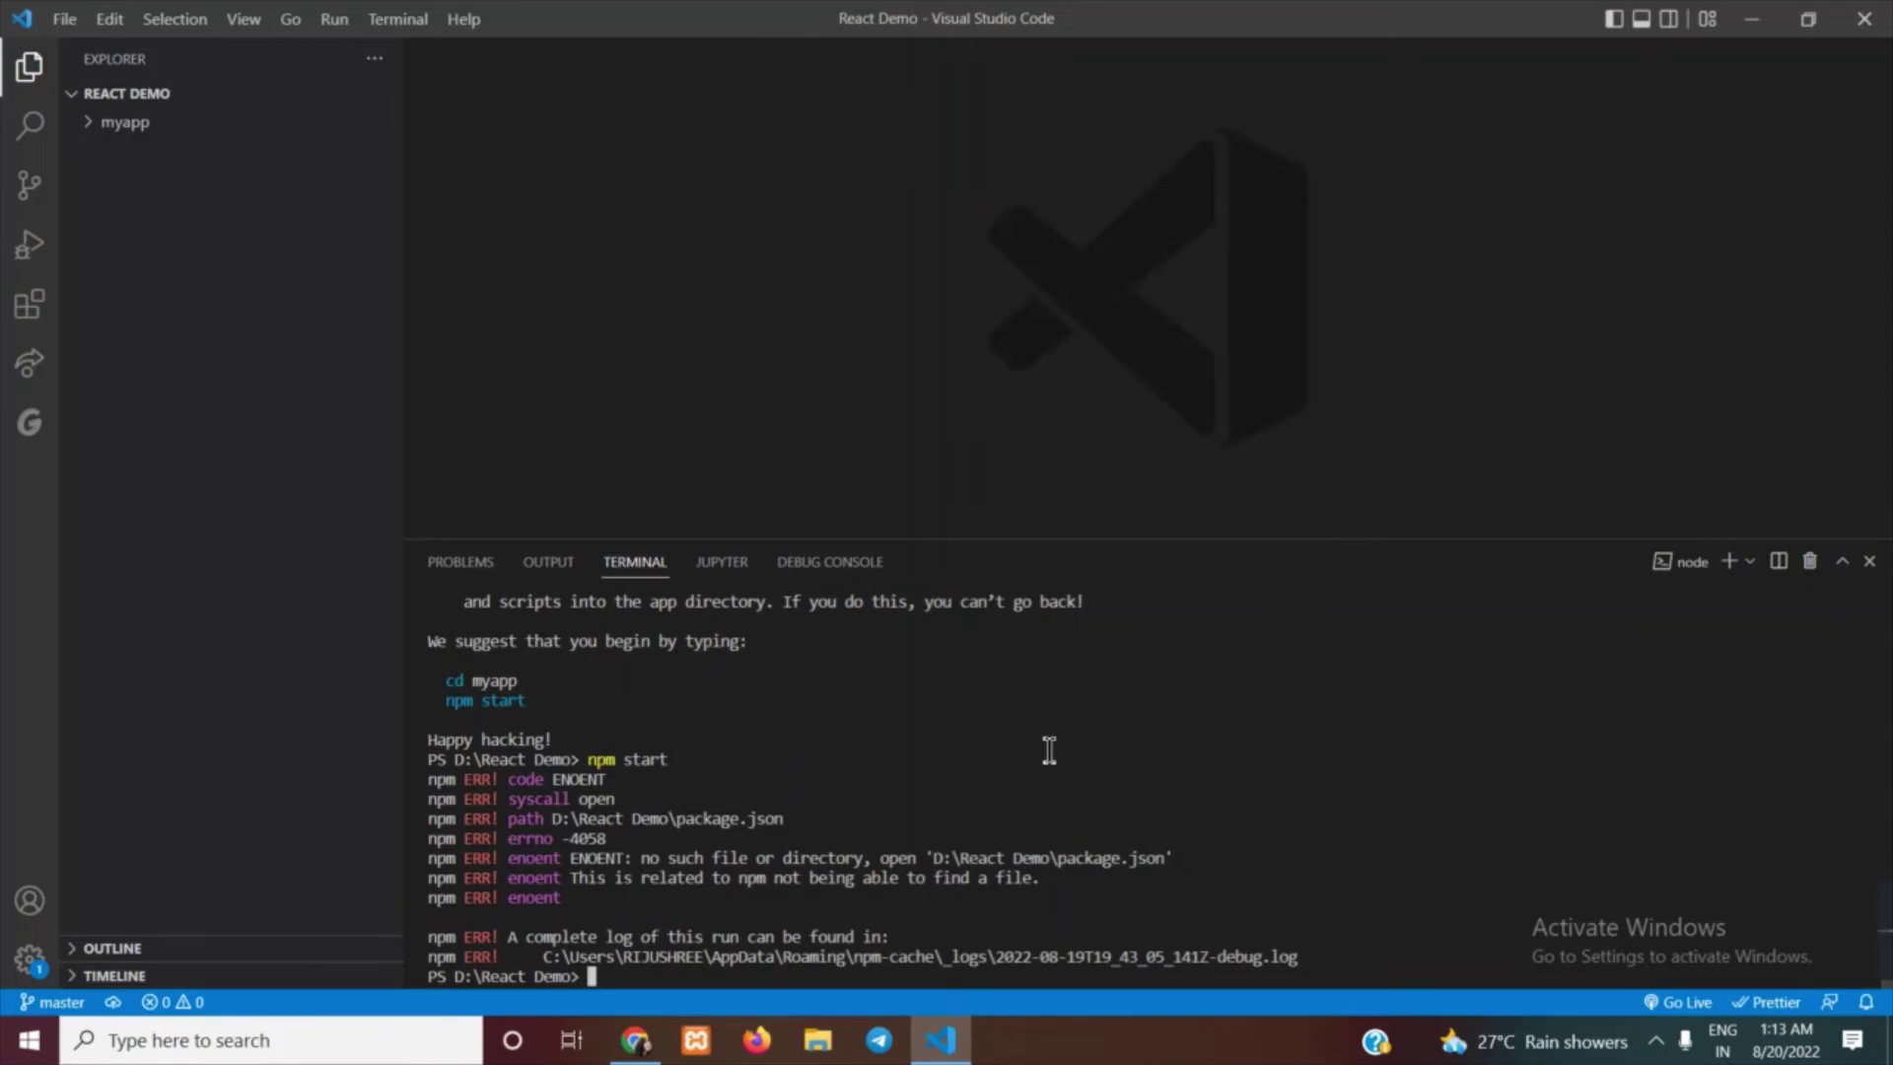
scroll(1046, 754, up, 3)
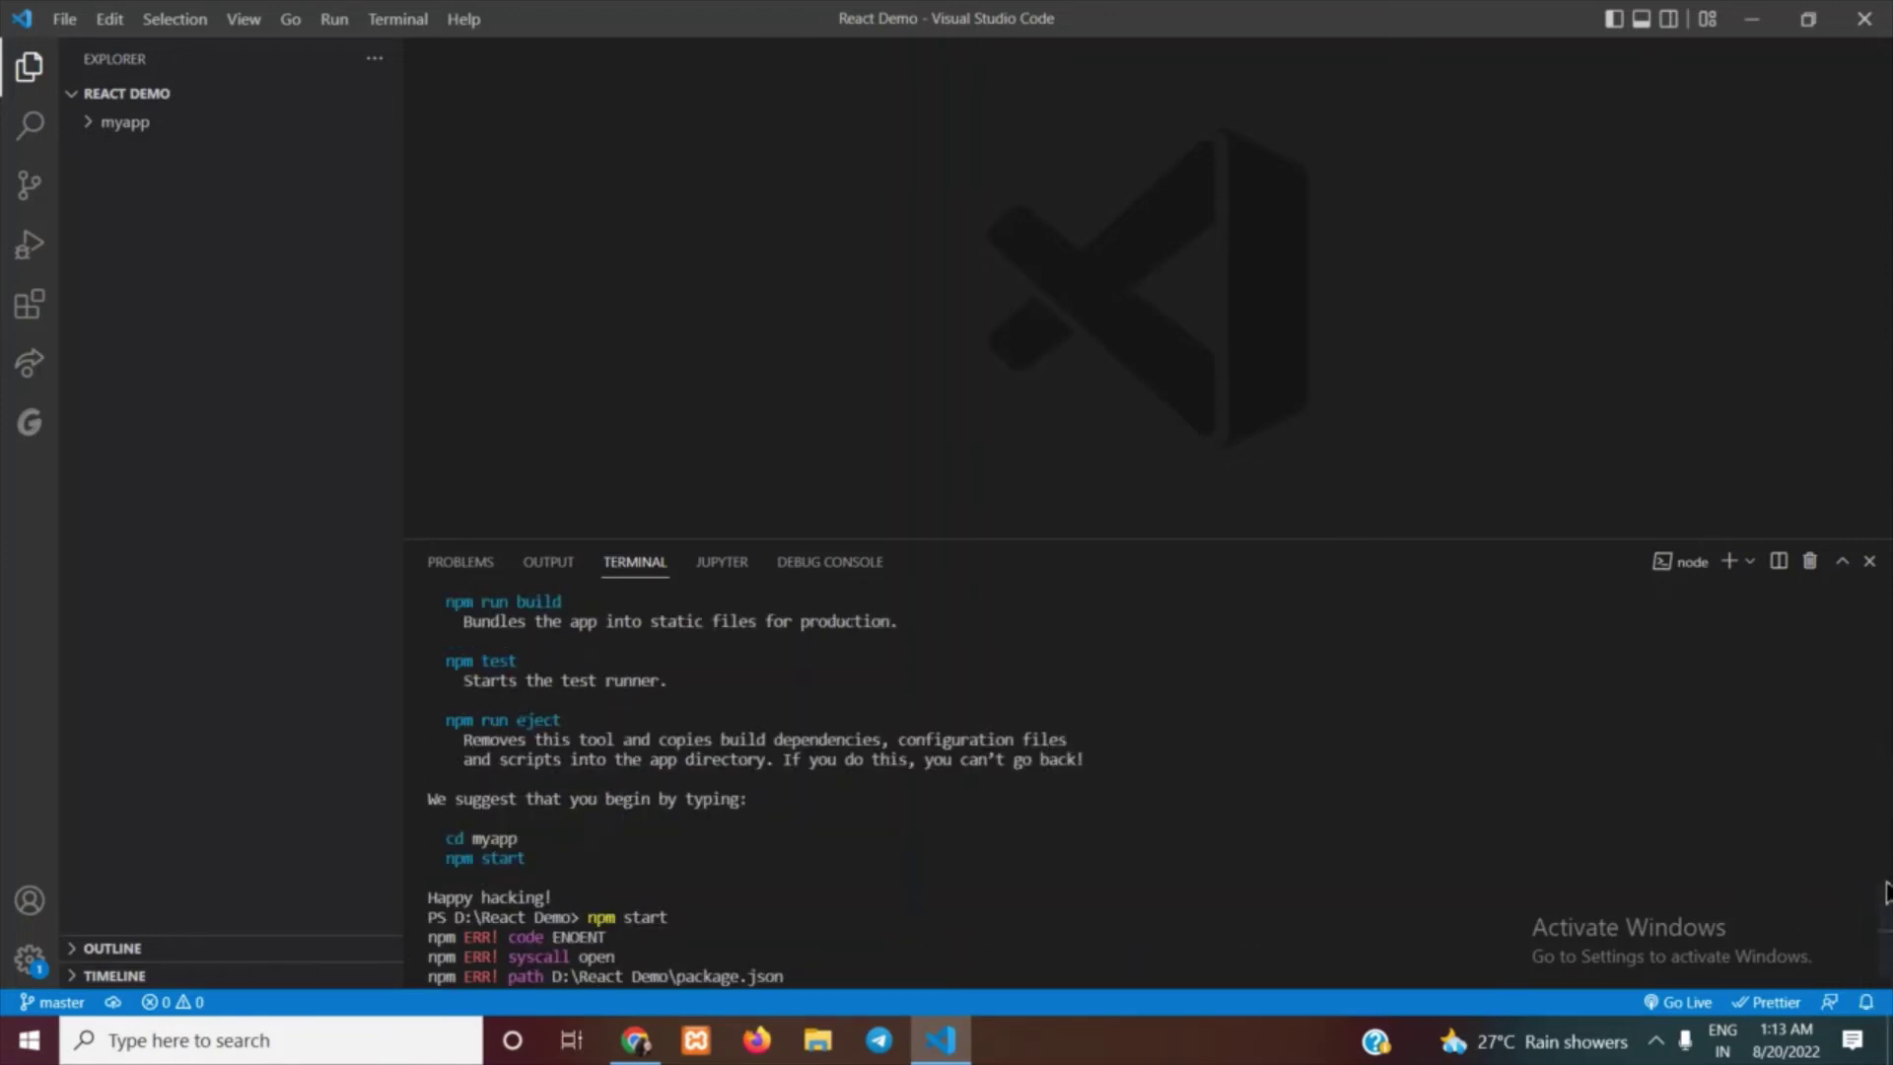
scroll(1258, 911, down, 3)
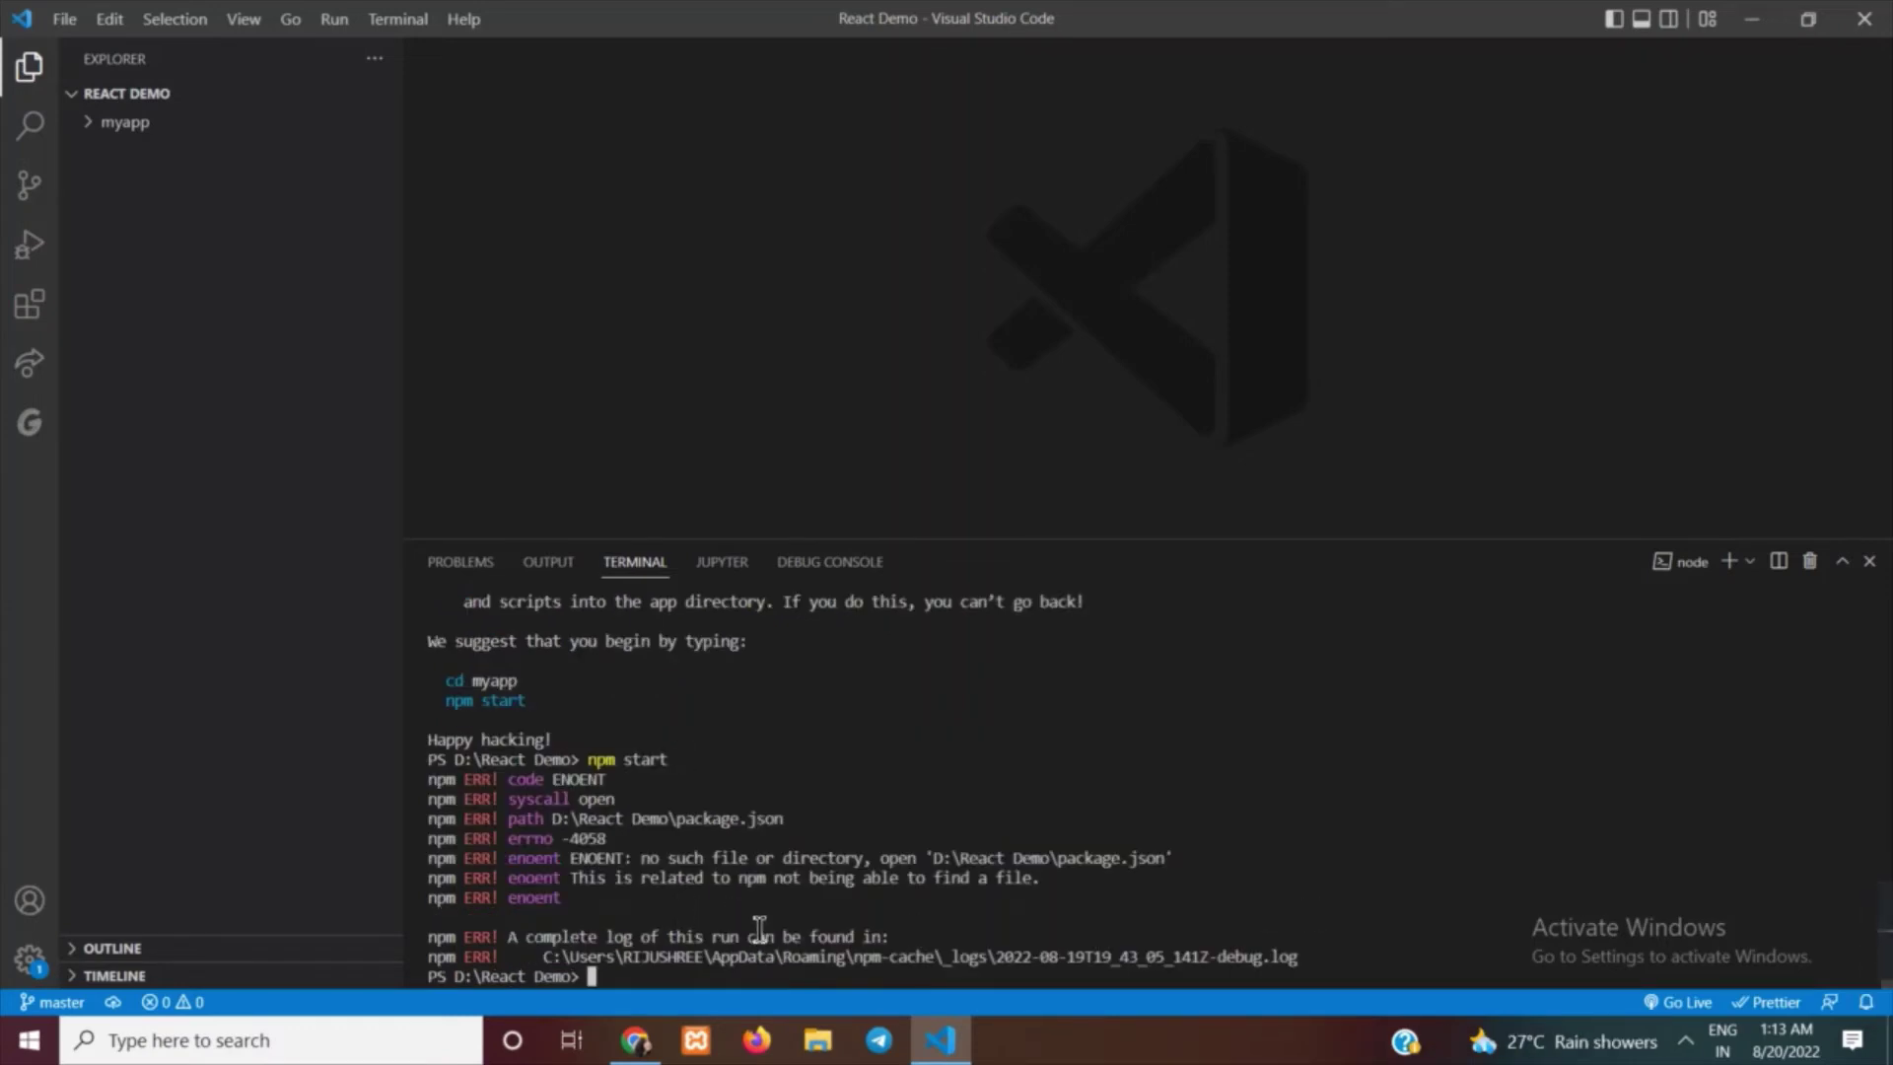
text(cd )
text(myza)
- Run 'cd myapp' and 'npm start' to serve the app at localhost:3000, then return to VS Code
key(BackSpace)
key(BackSpace)
text(pp)
key(Return)
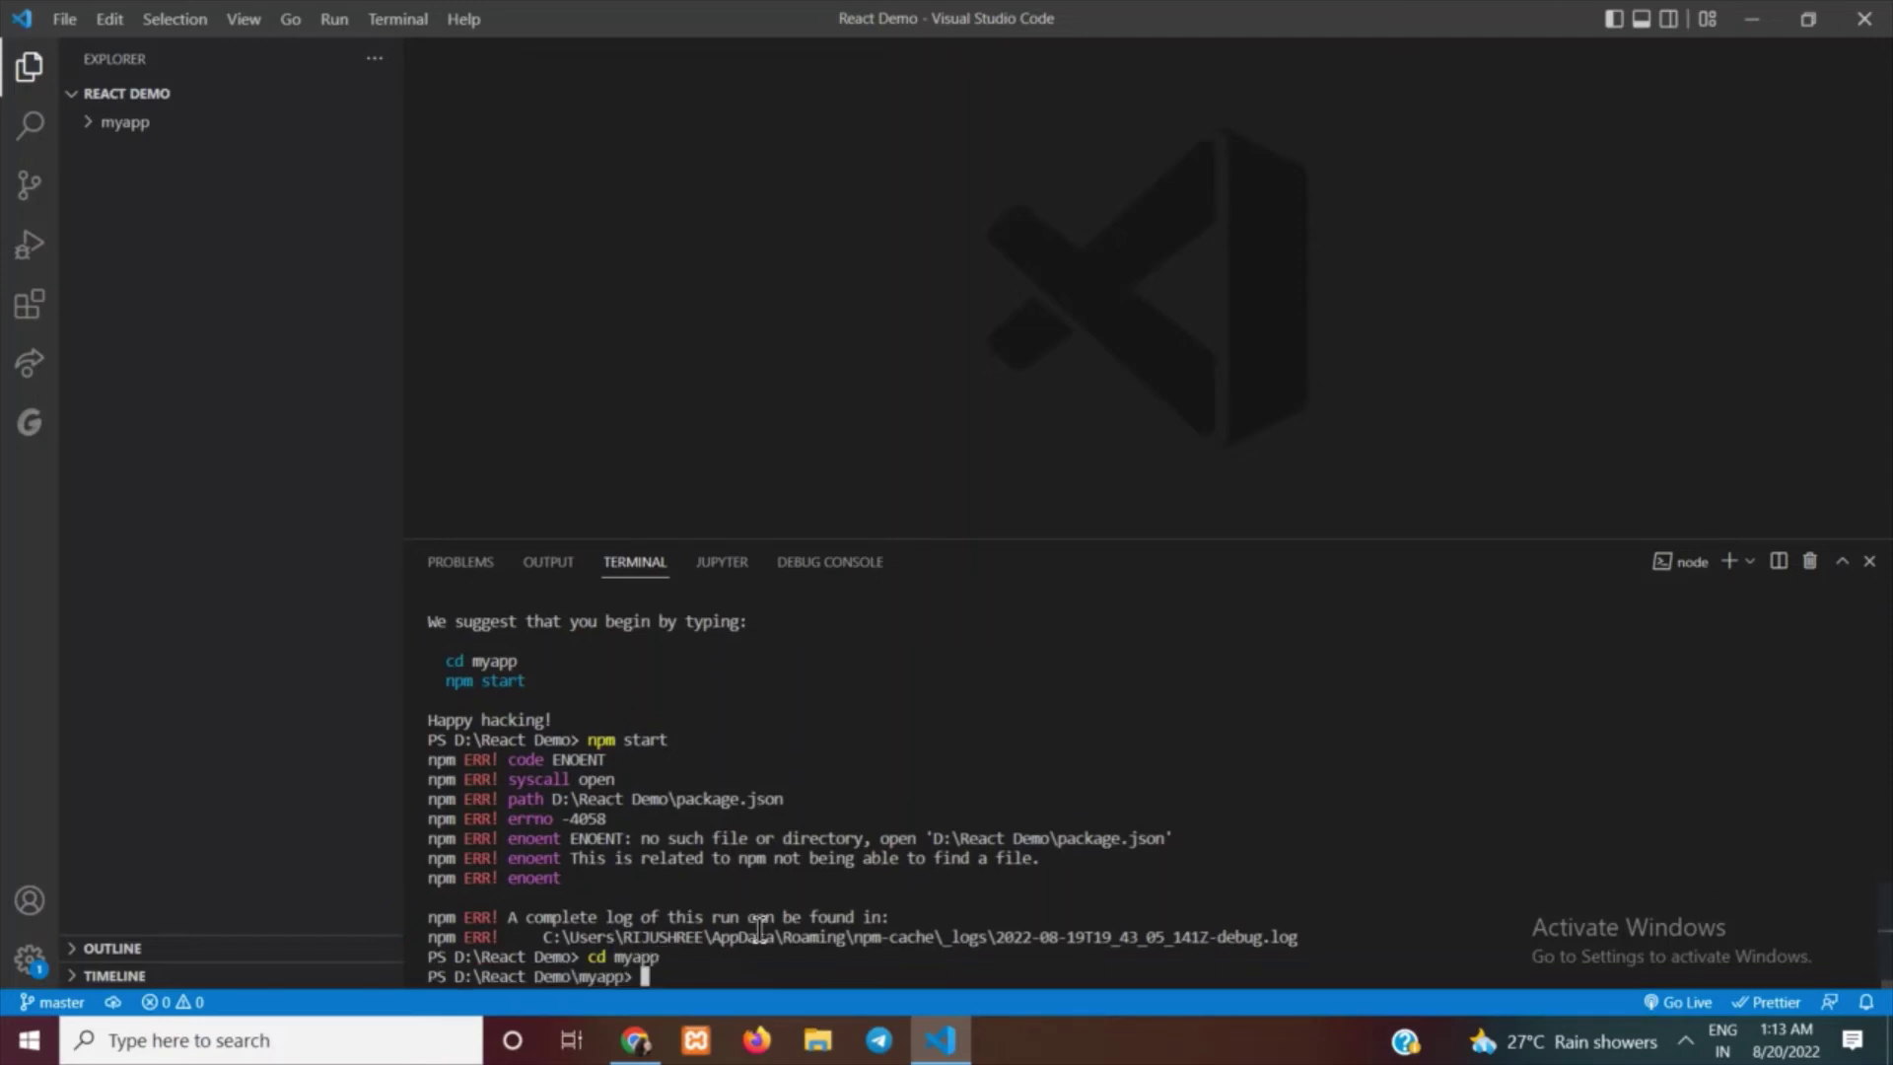
text(npm sta)
text(rt)
key(Return)
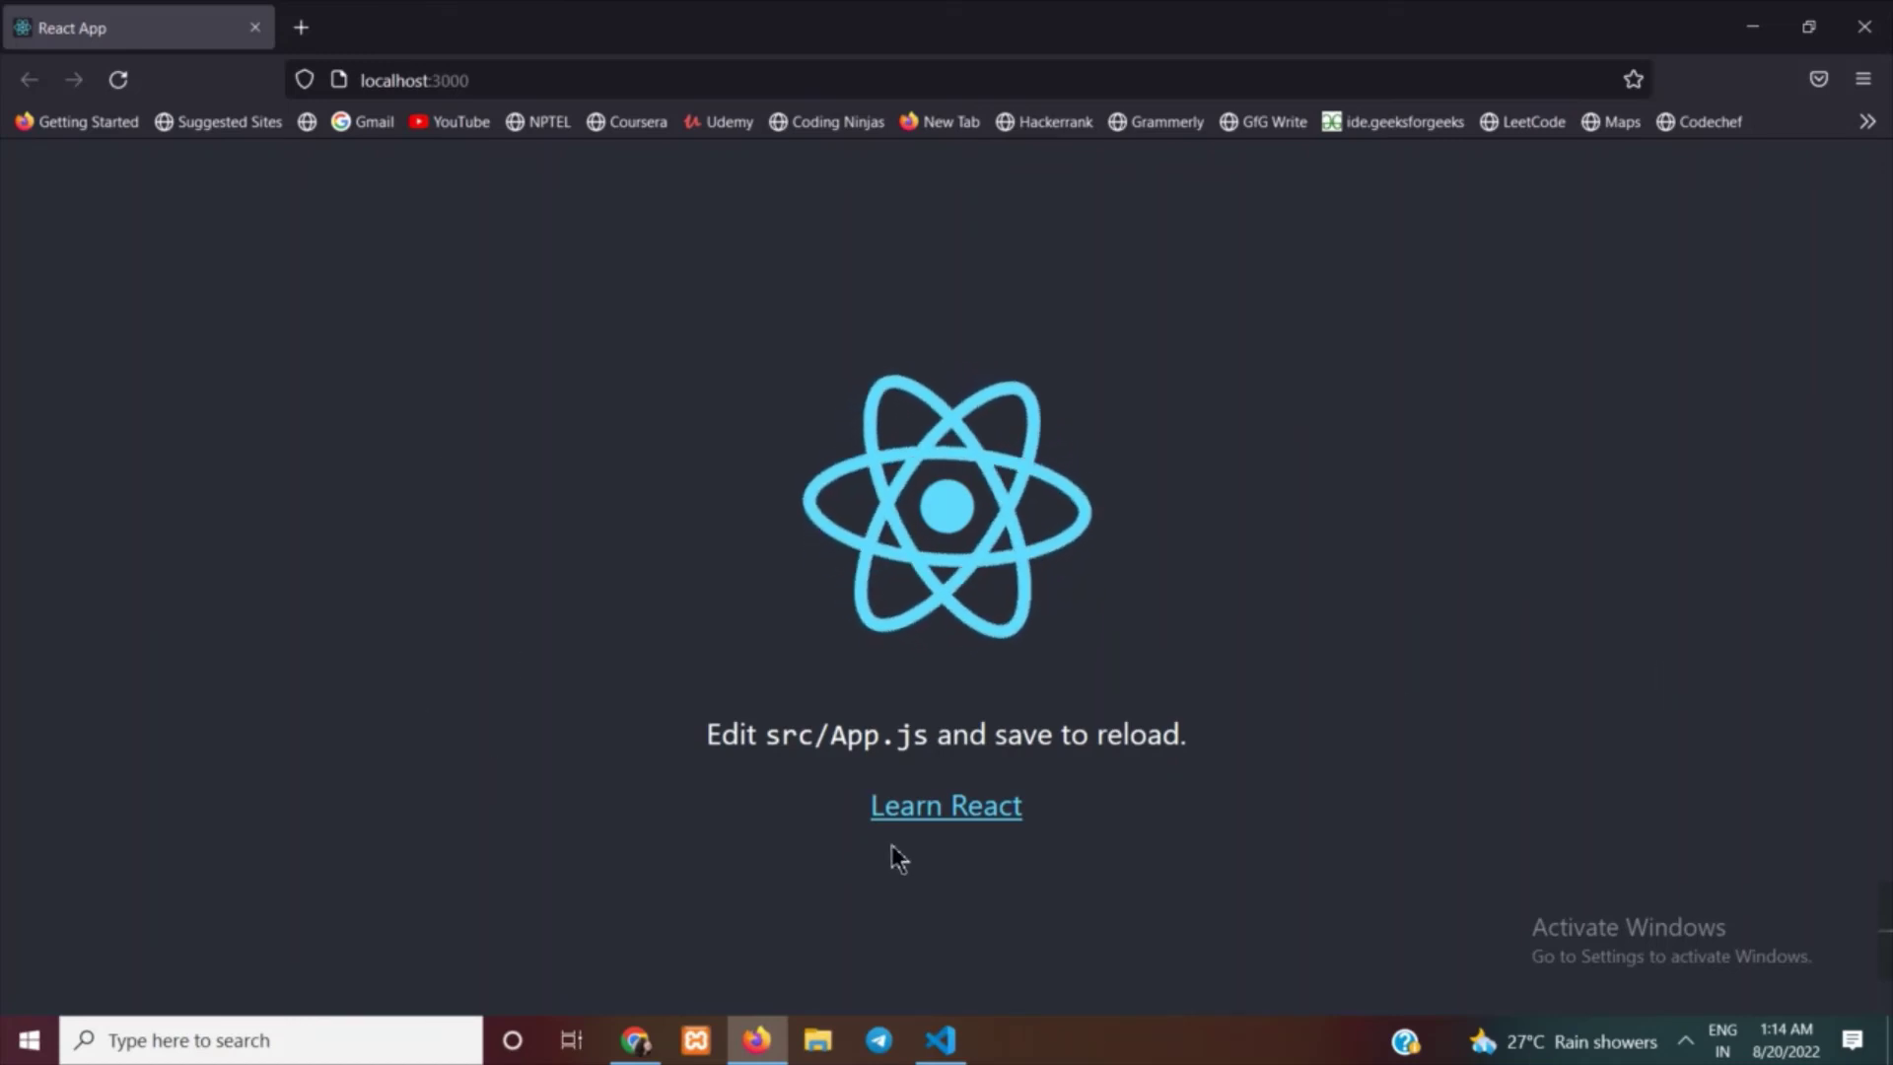
click(935, 1057)
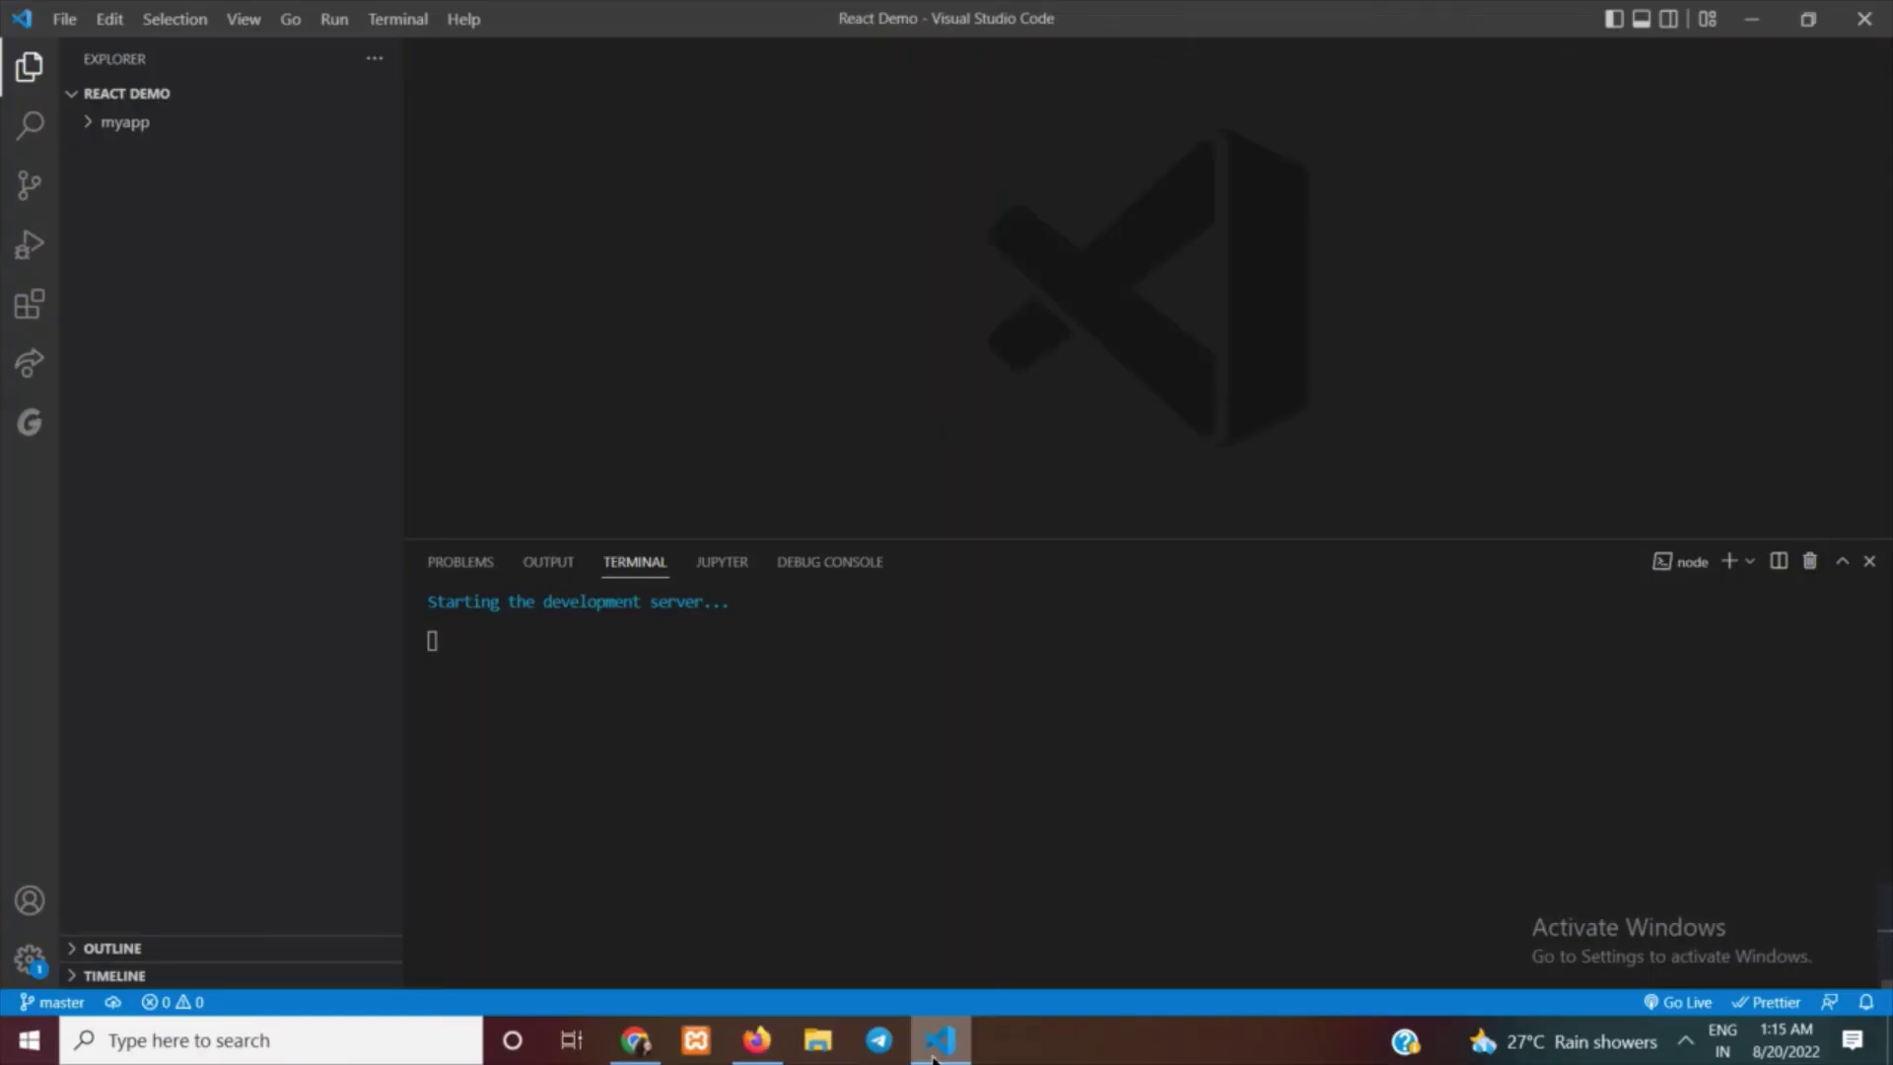
- Open myapp/src/App.js in the editor, briefly checking the browser window
click(96, 124)
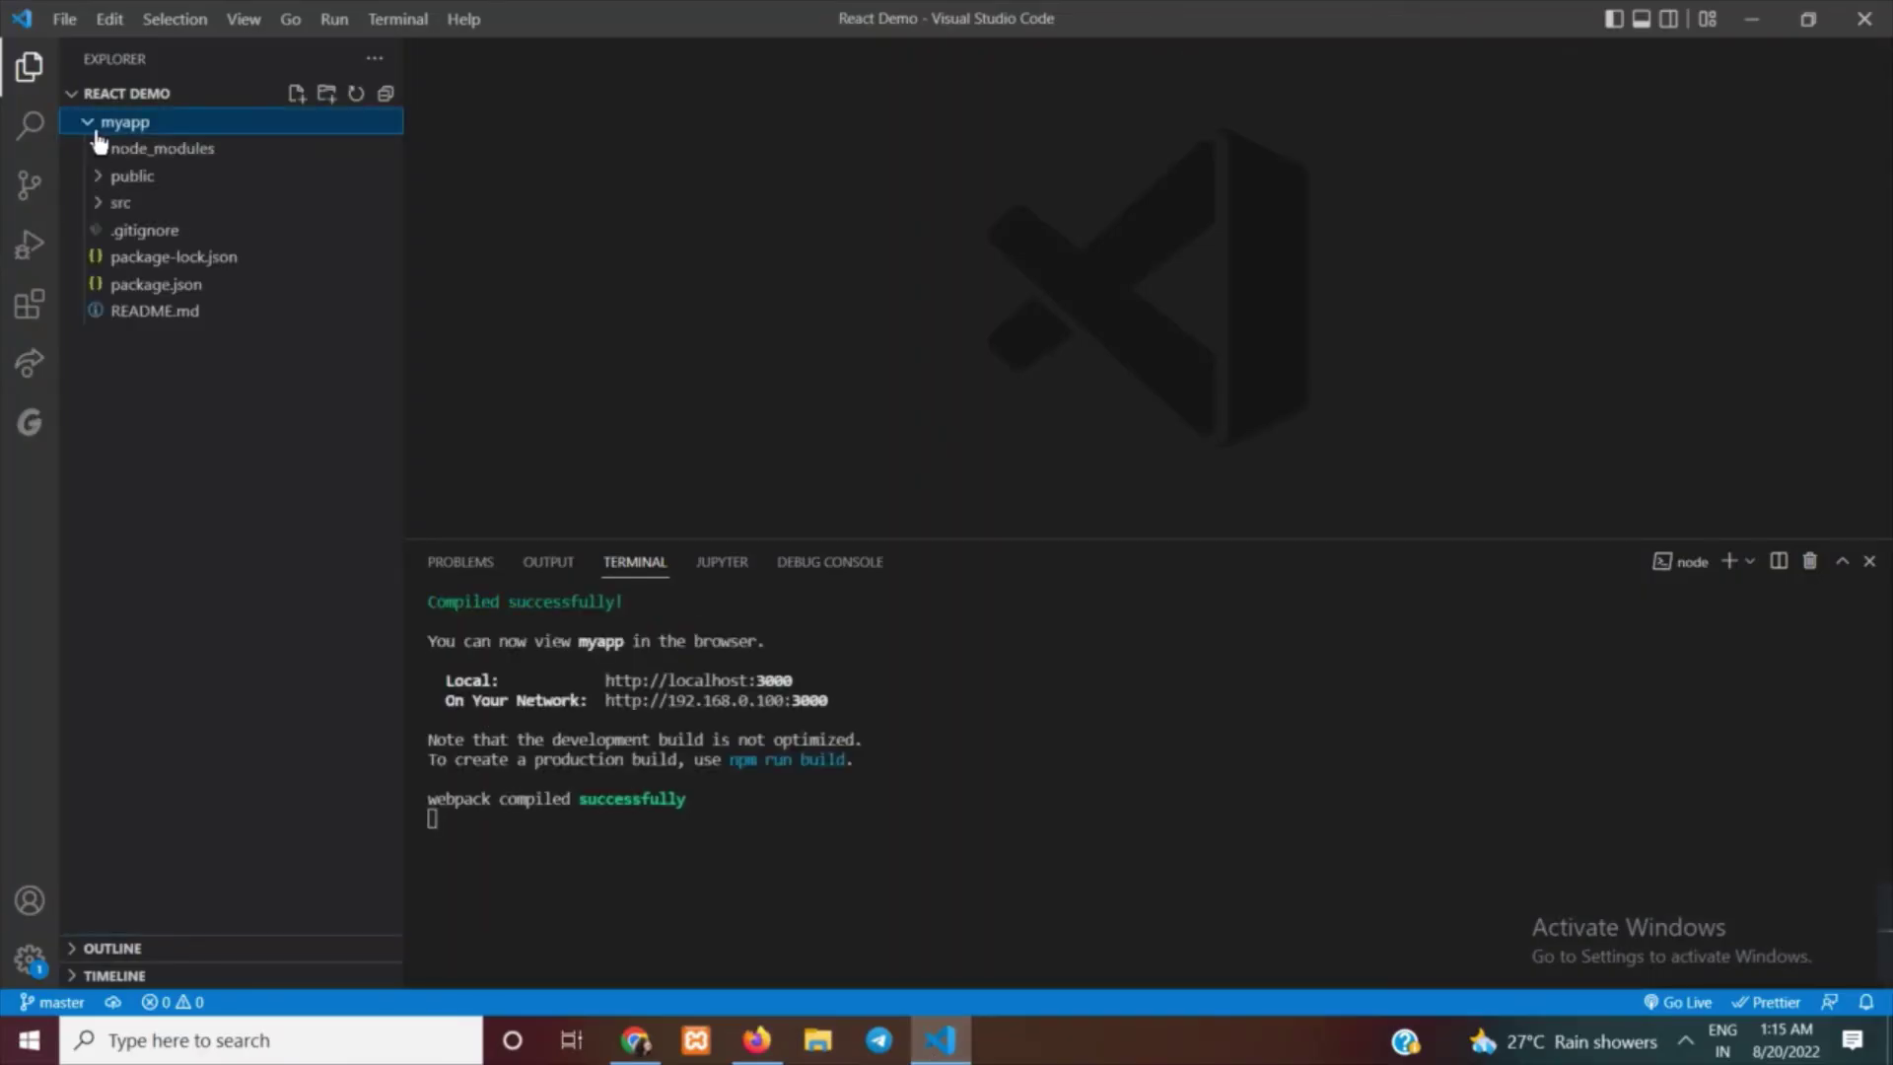
click(117, 202)
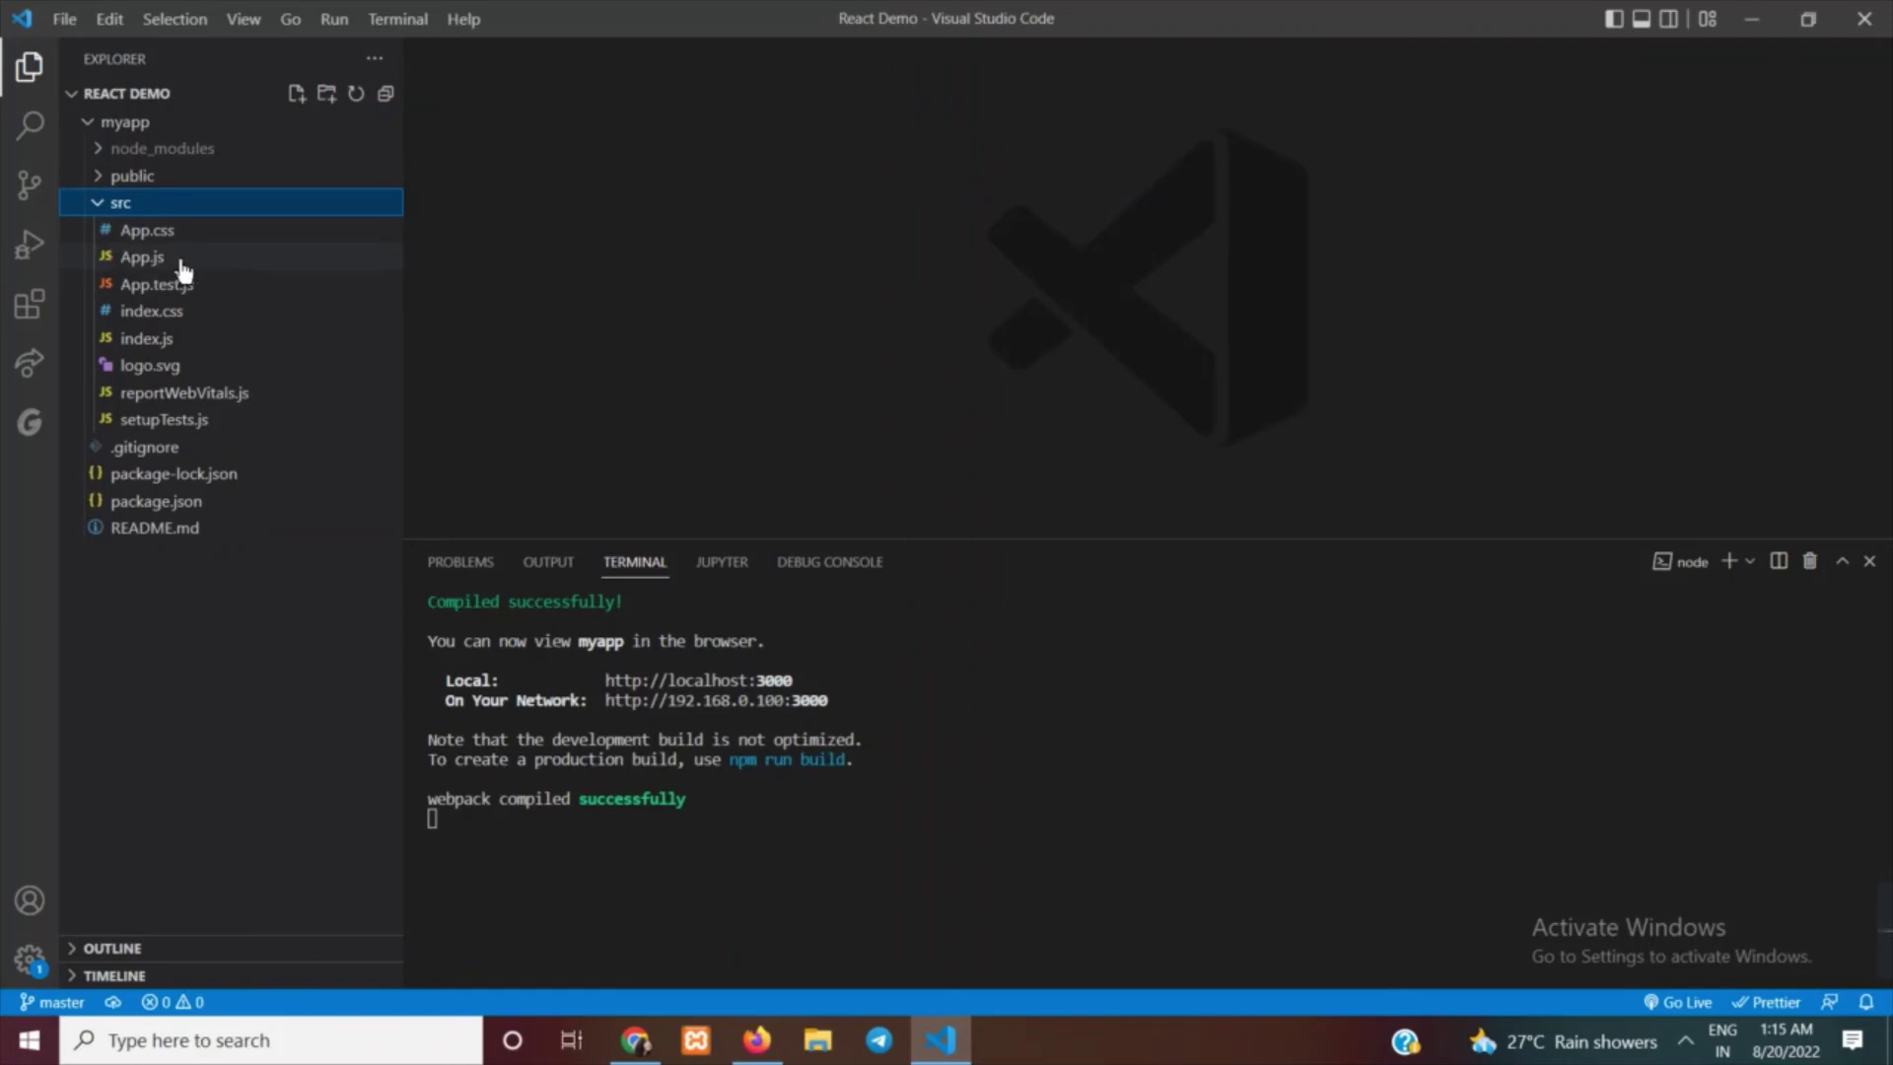
click(142, 257)
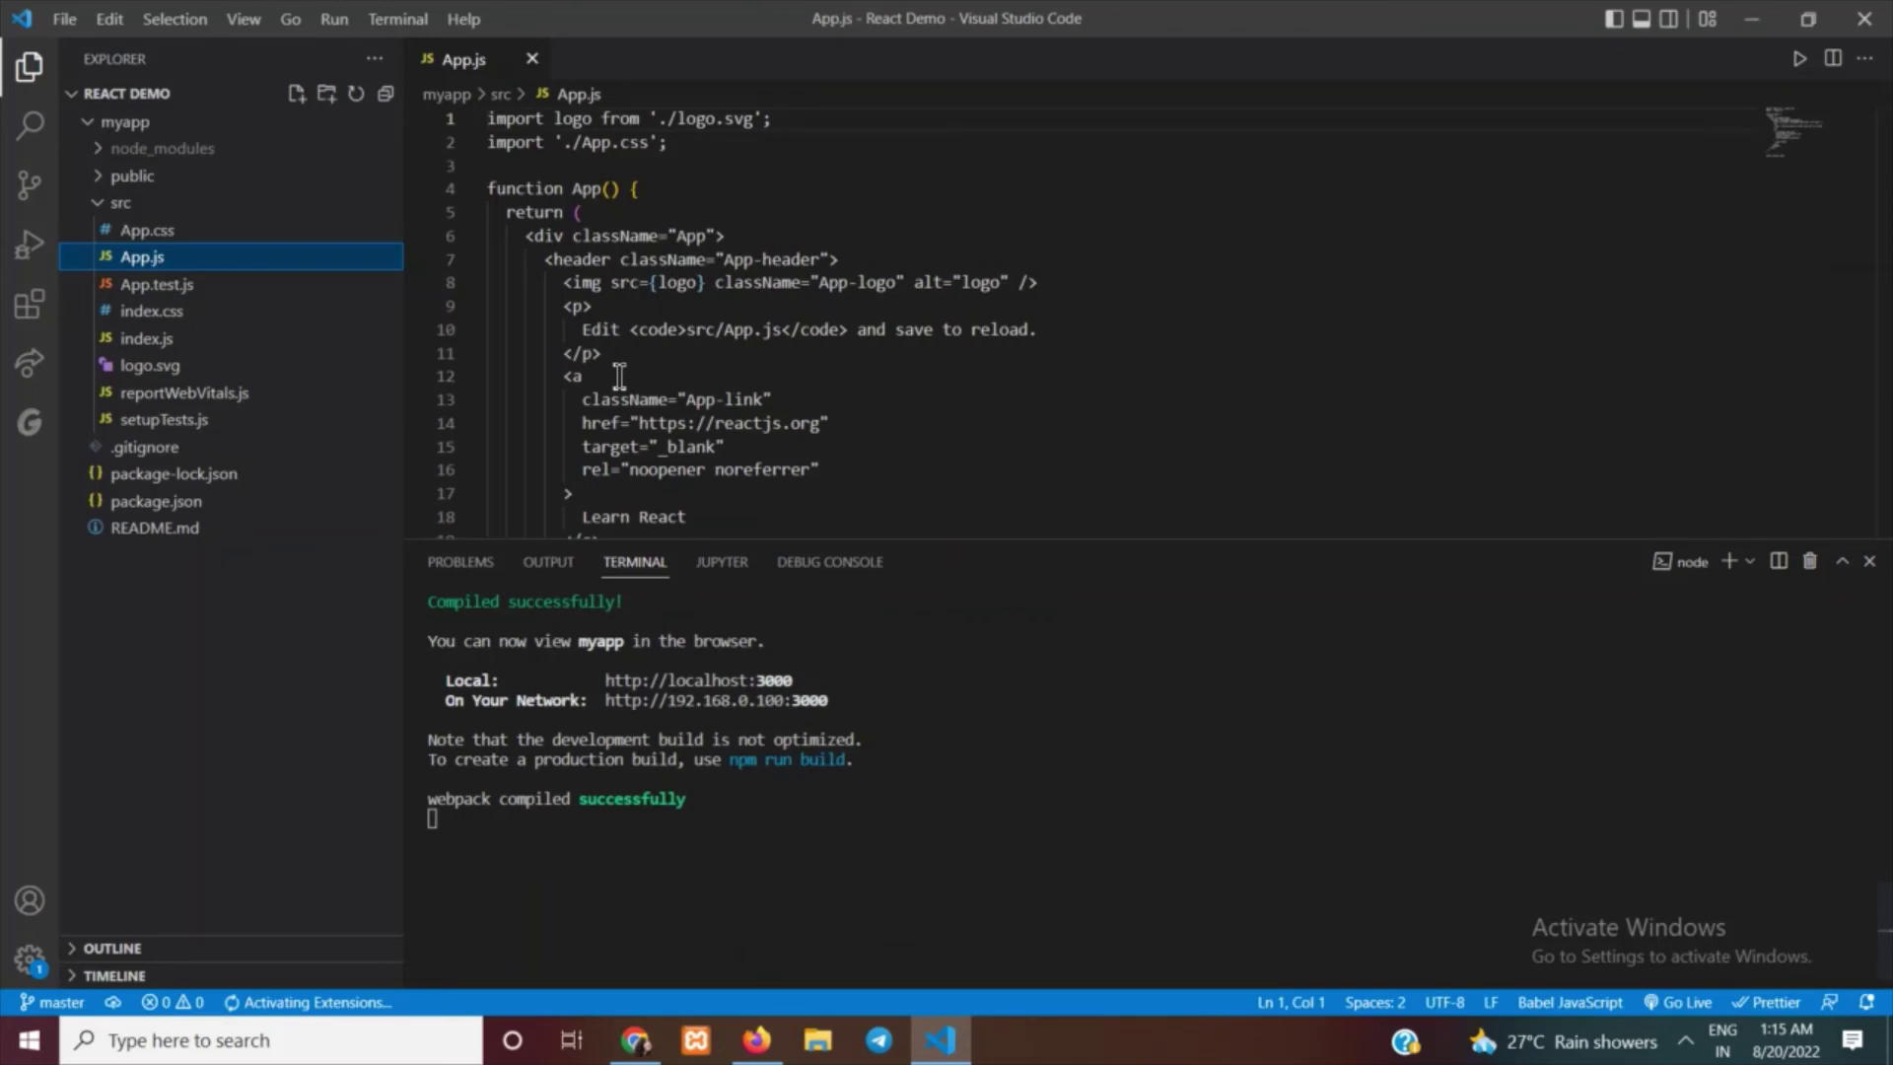
click(655, 1043)
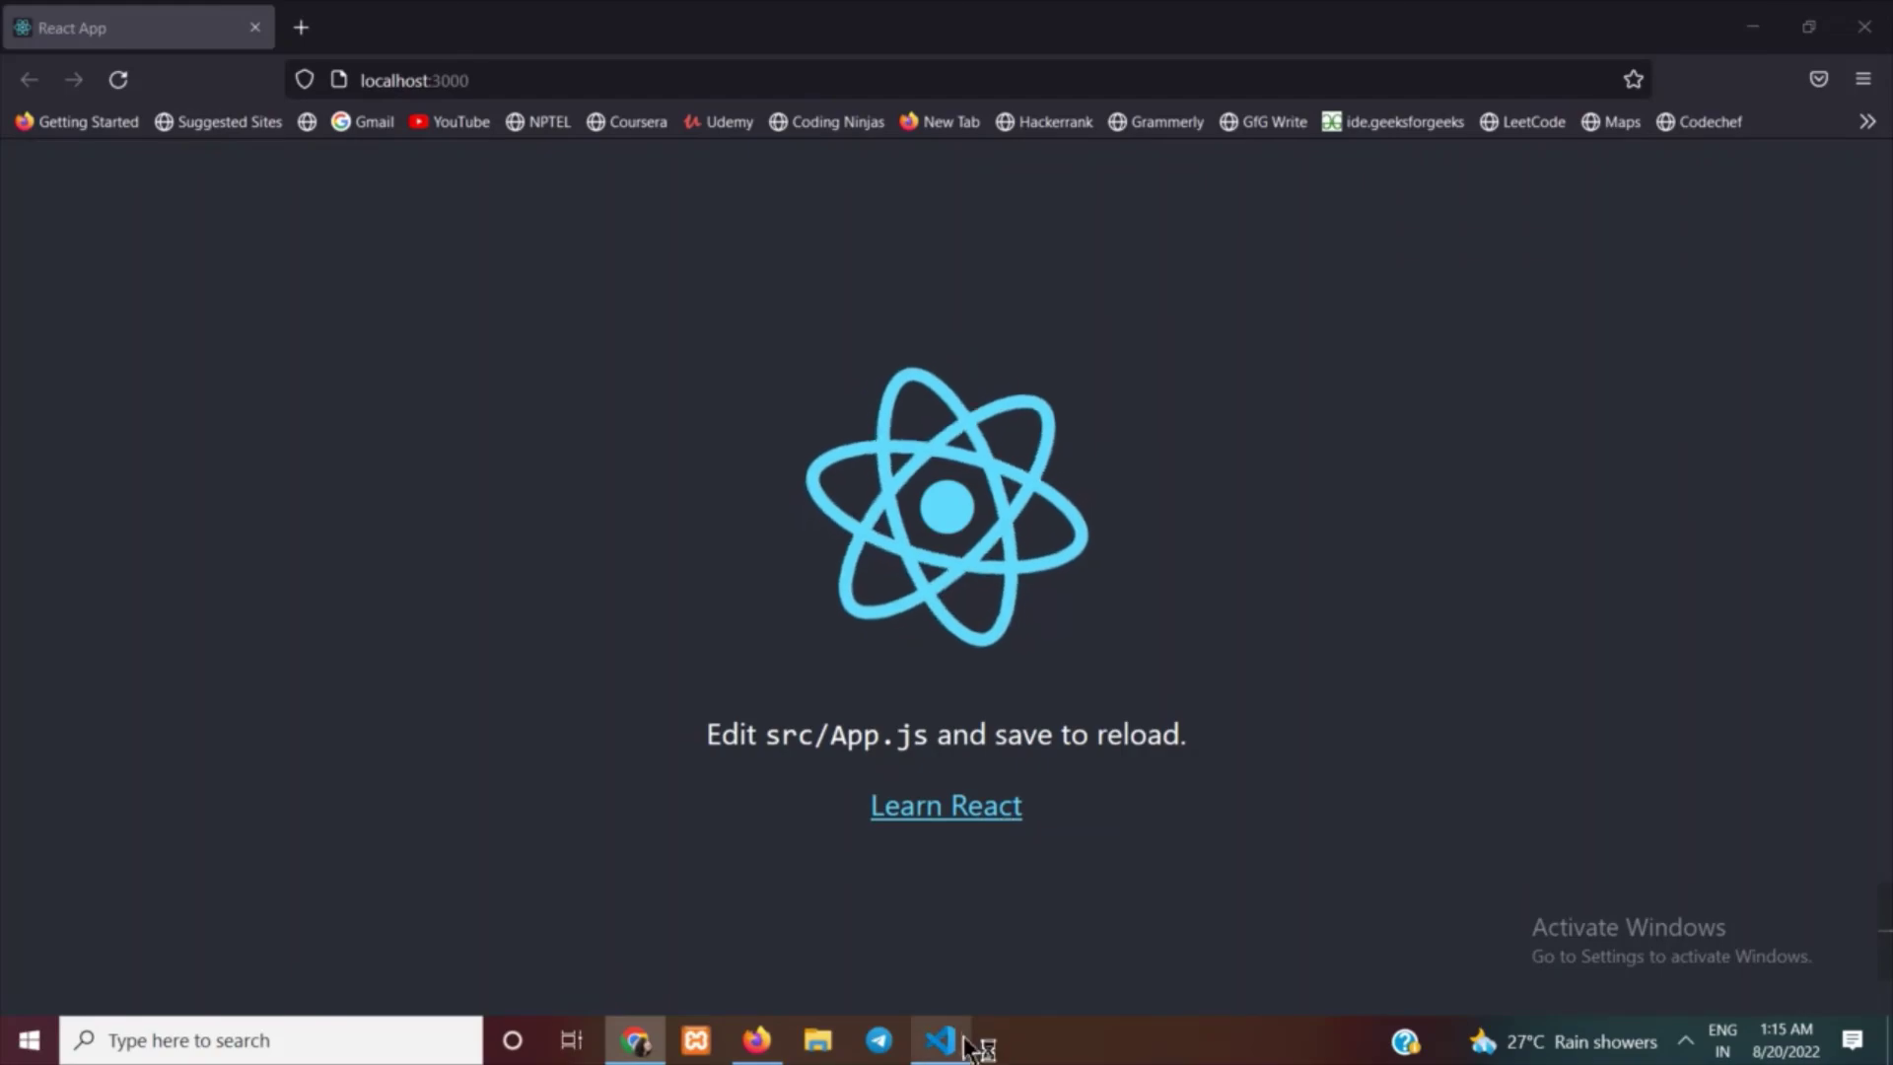
click(947, 1040)
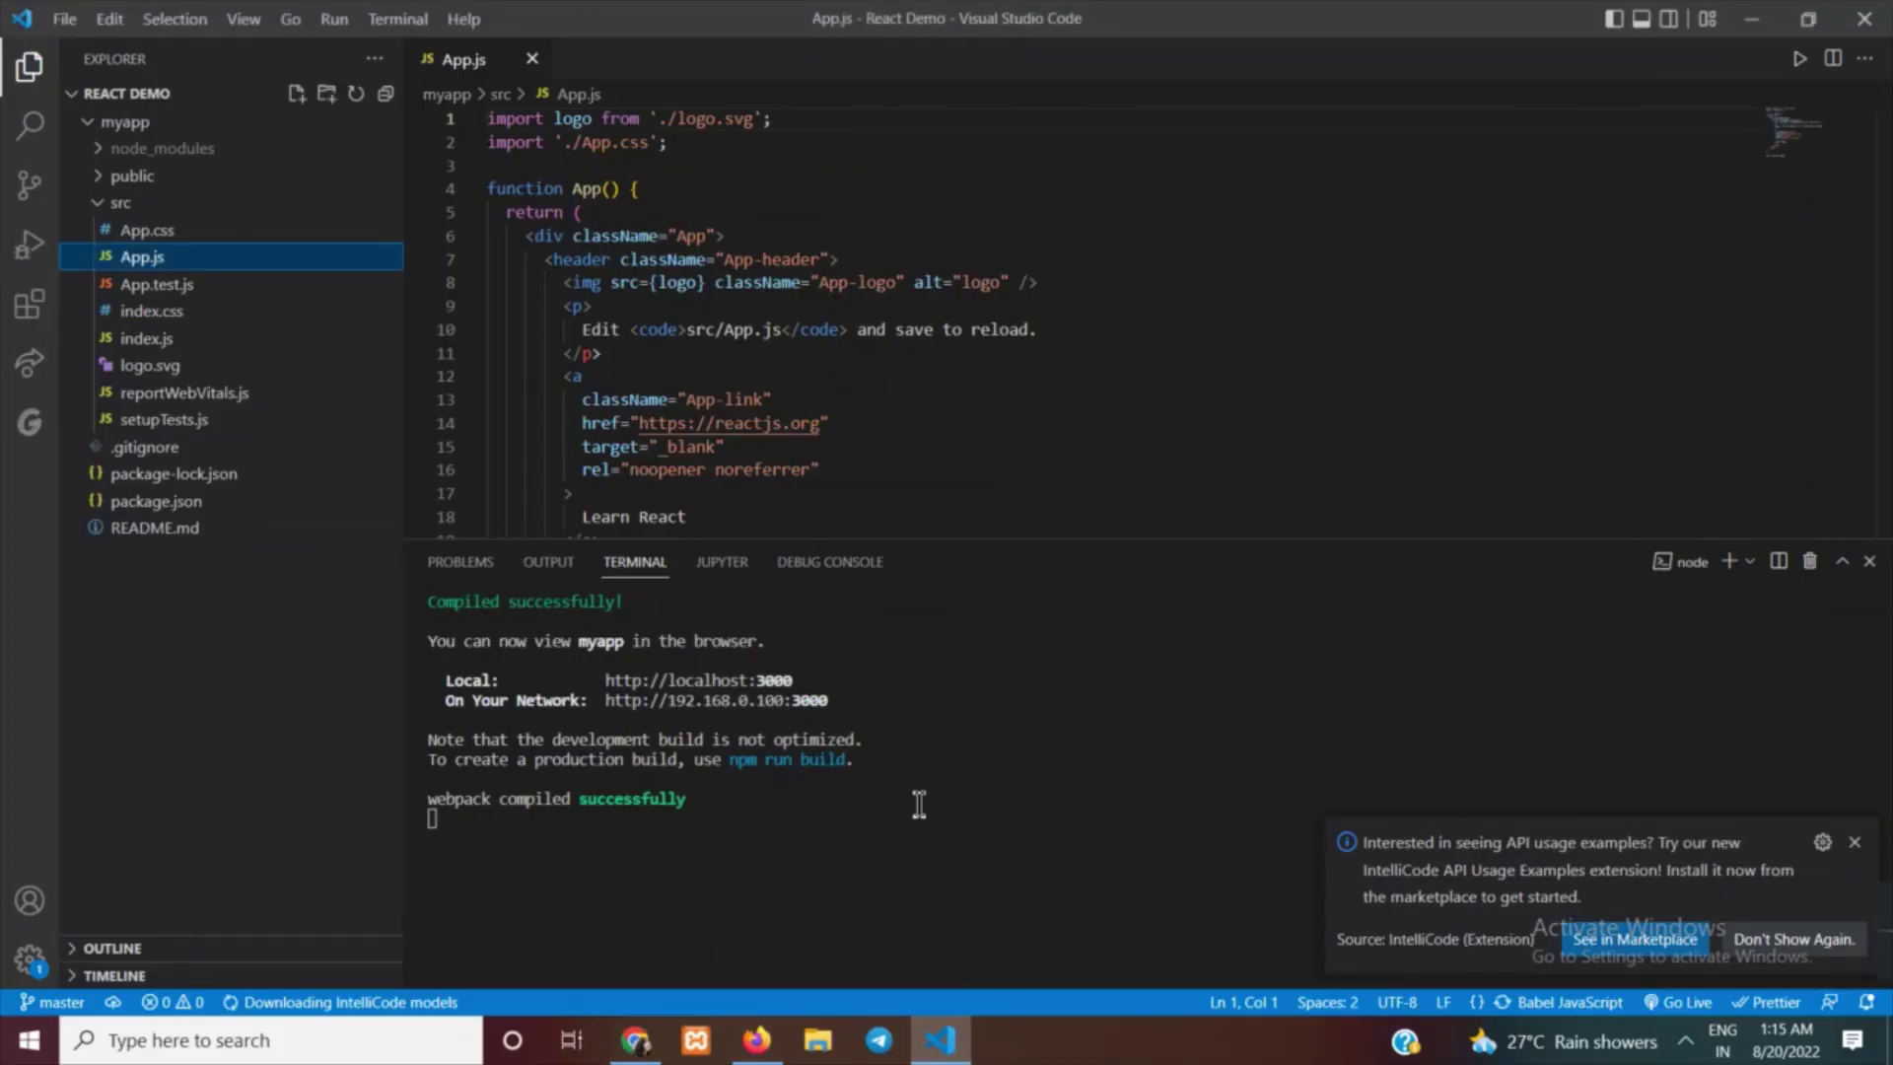
- Add an <h1>I Love Coding!</h1> line after the header in App.js and save
click(793, 522)
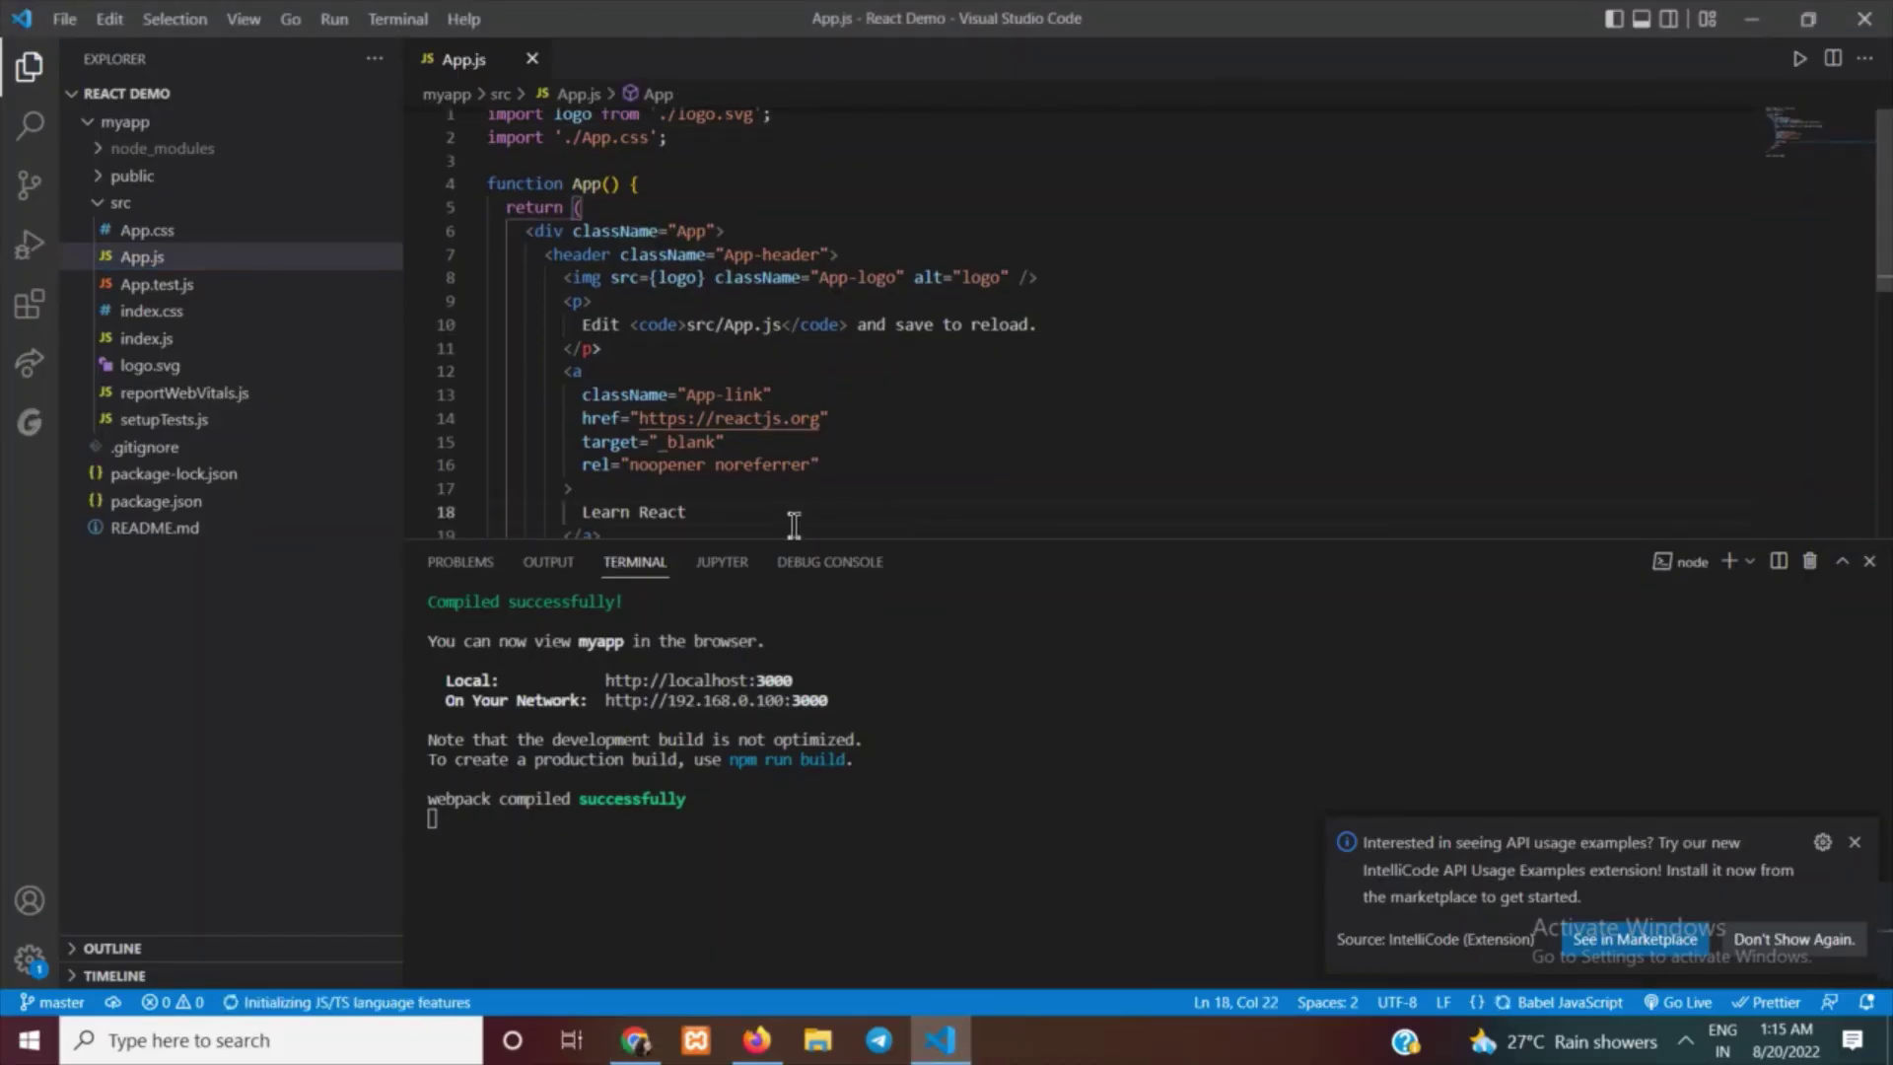
key(Return)
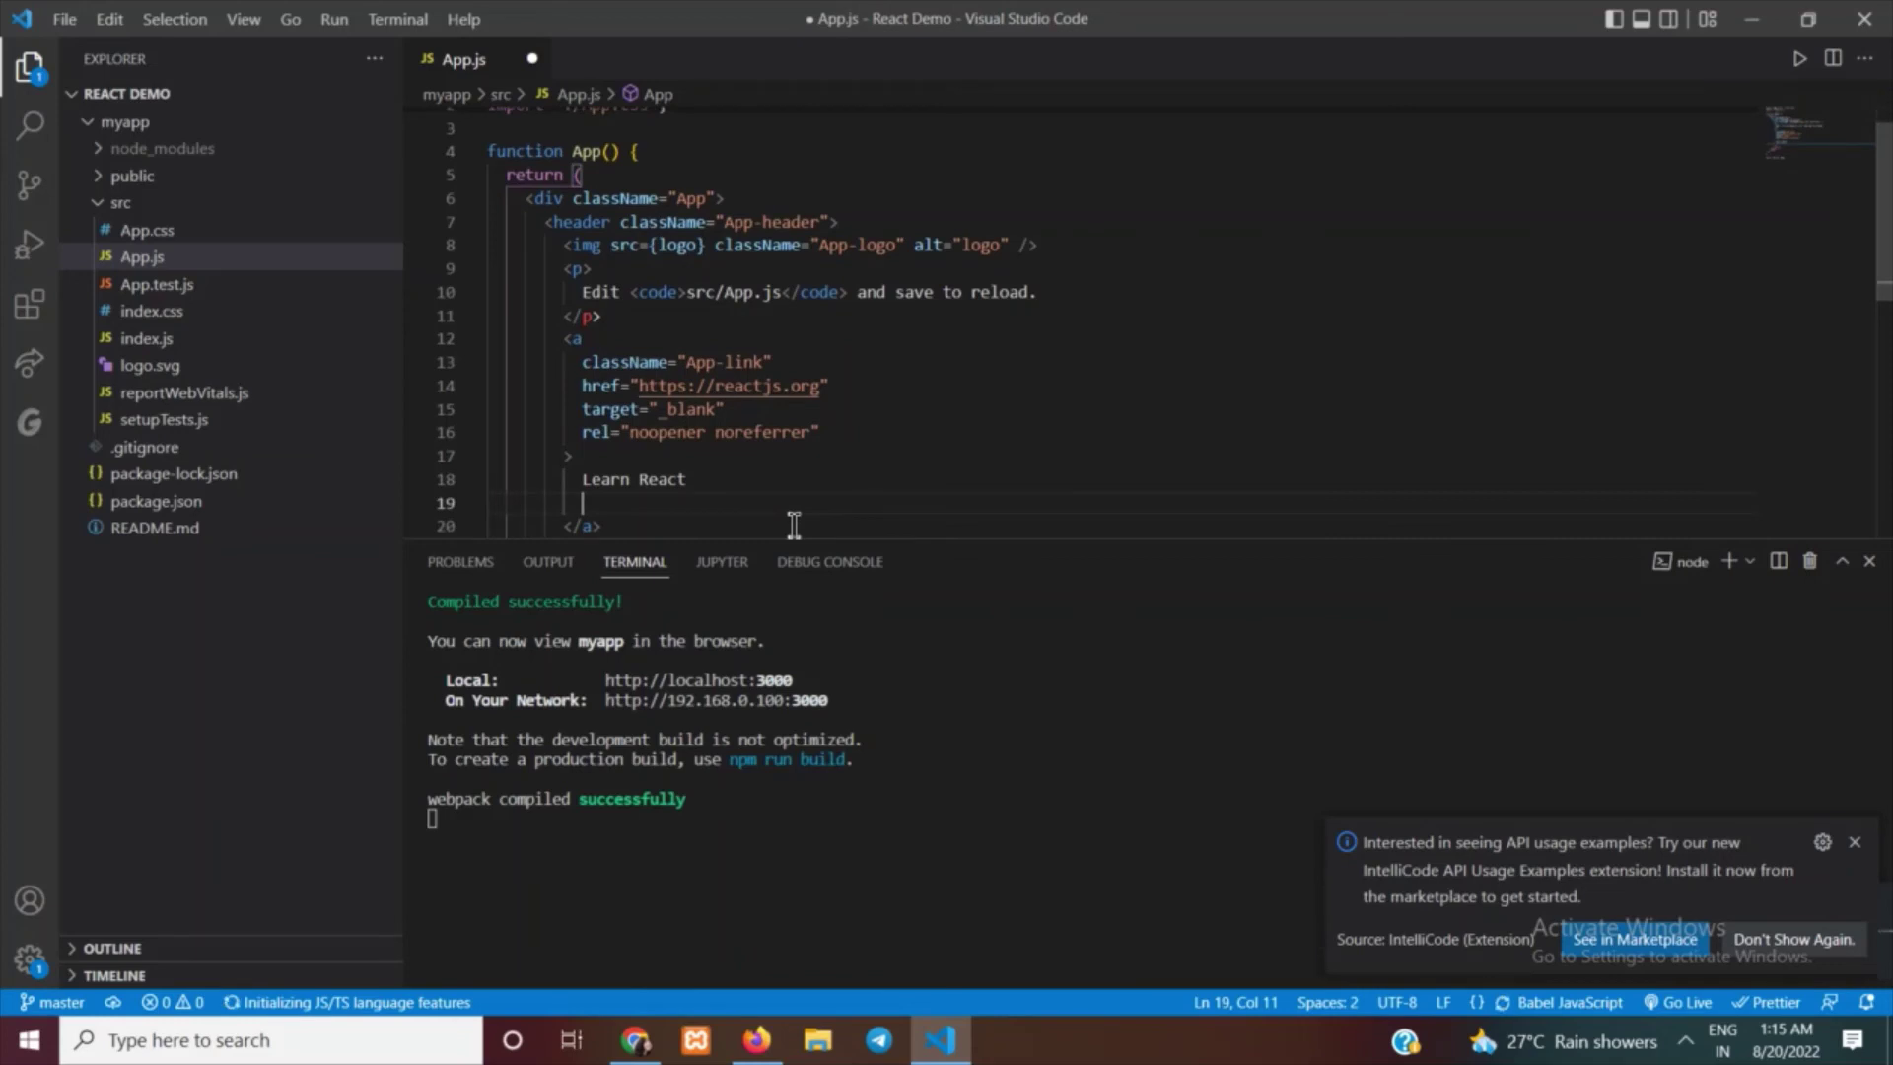
scroll(793, 525, down, 2)
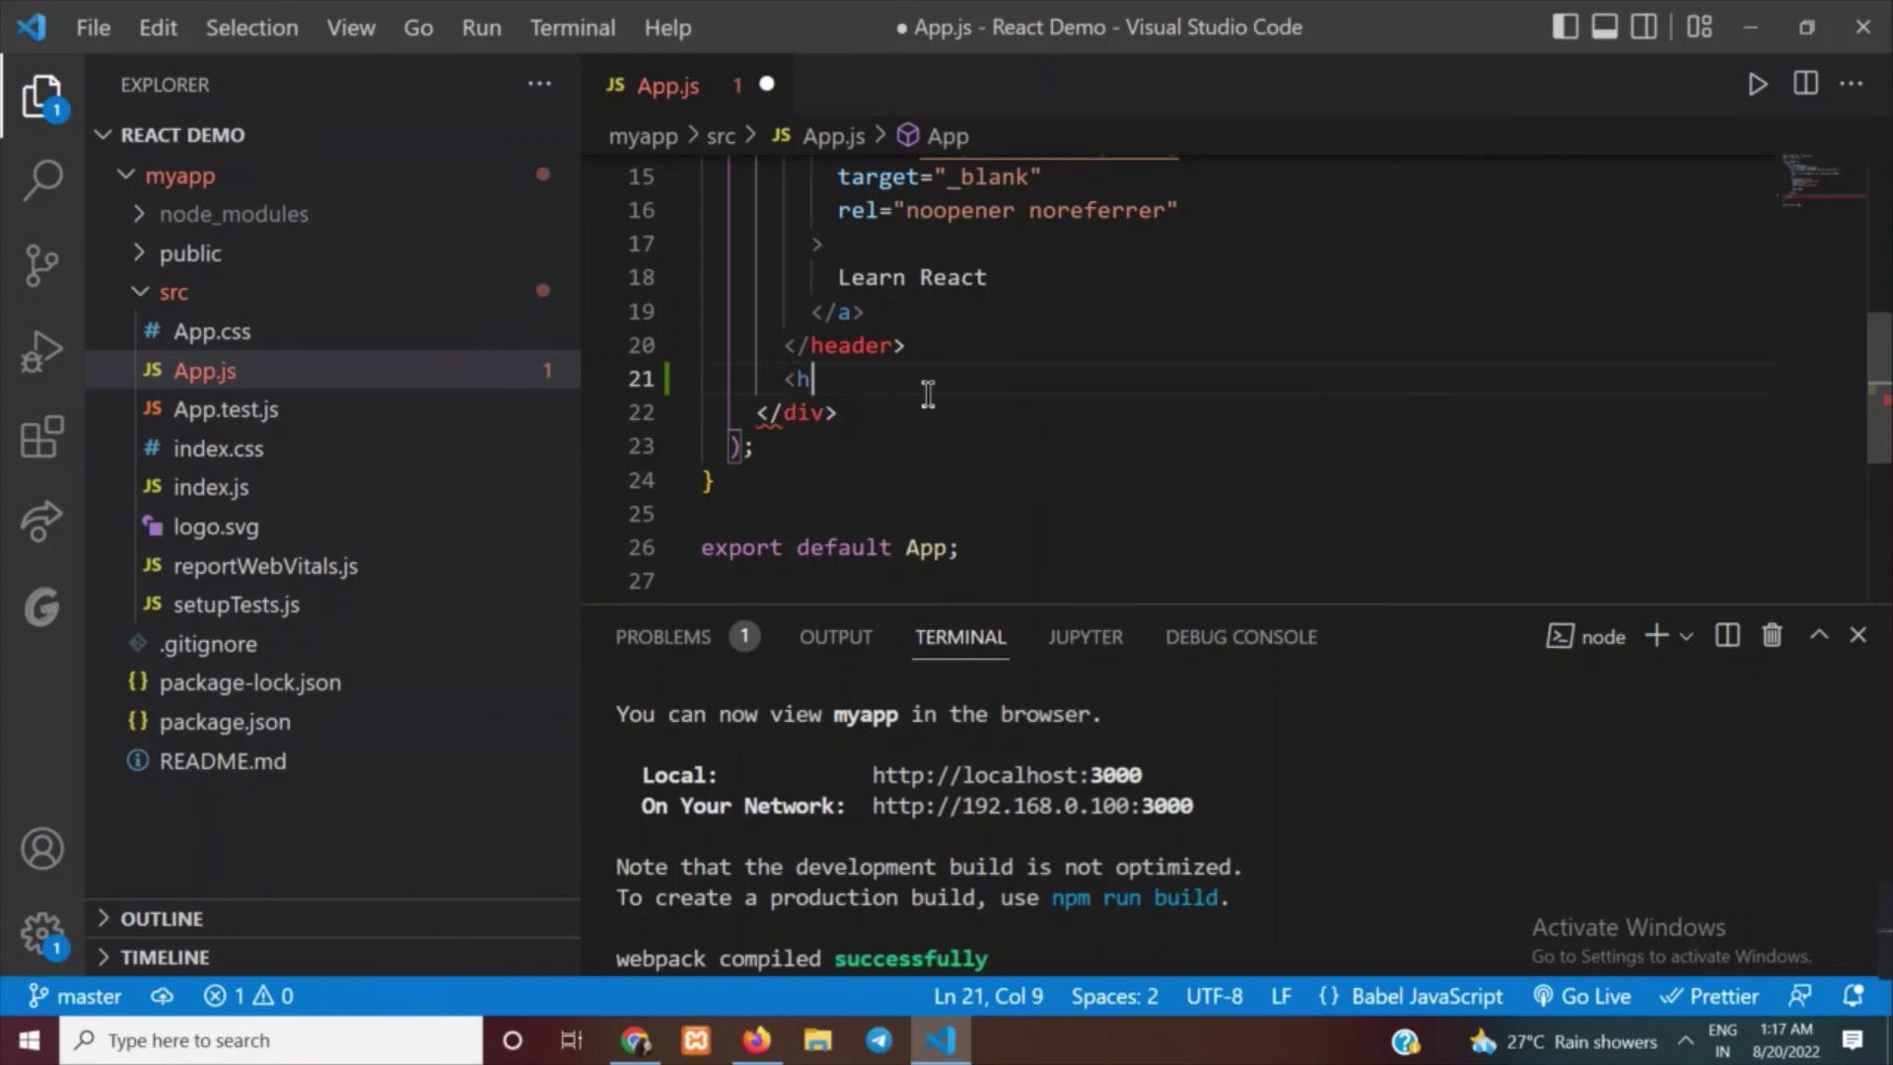
text(1></h1>)
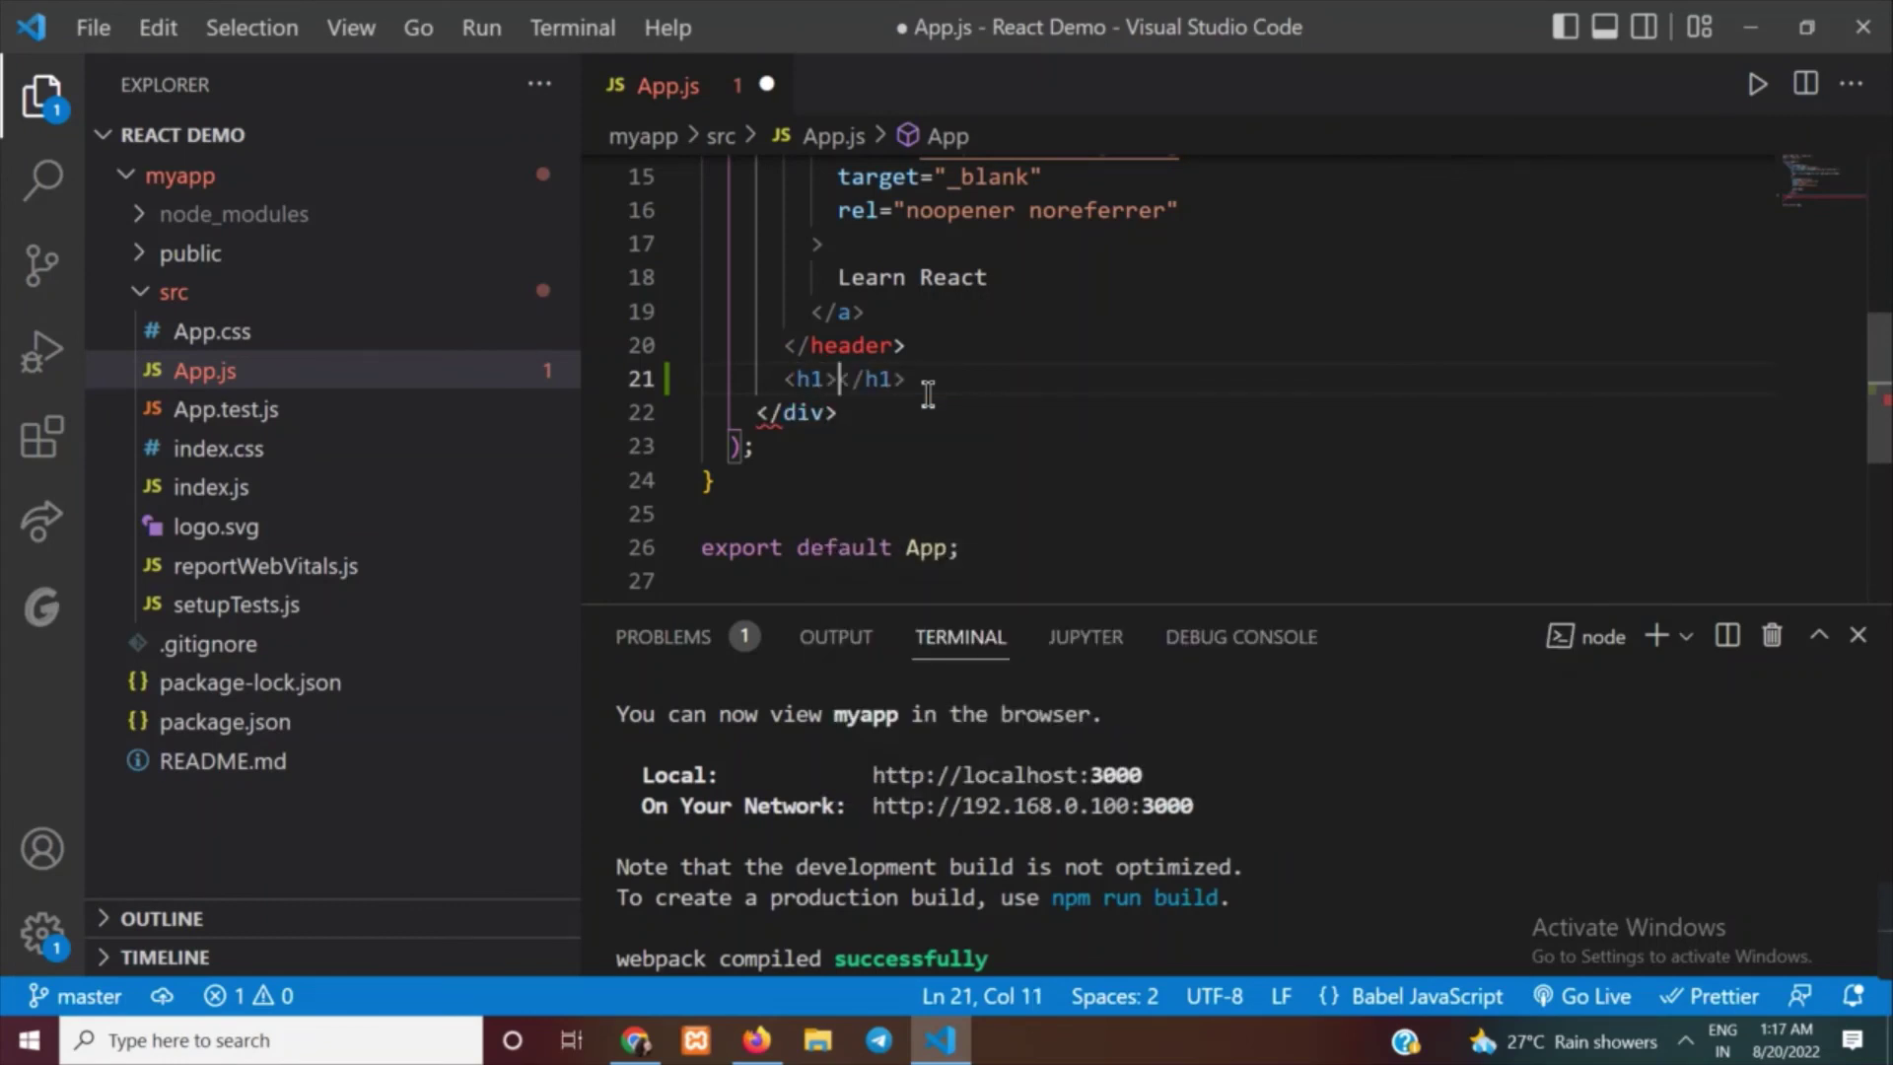
text(I L)
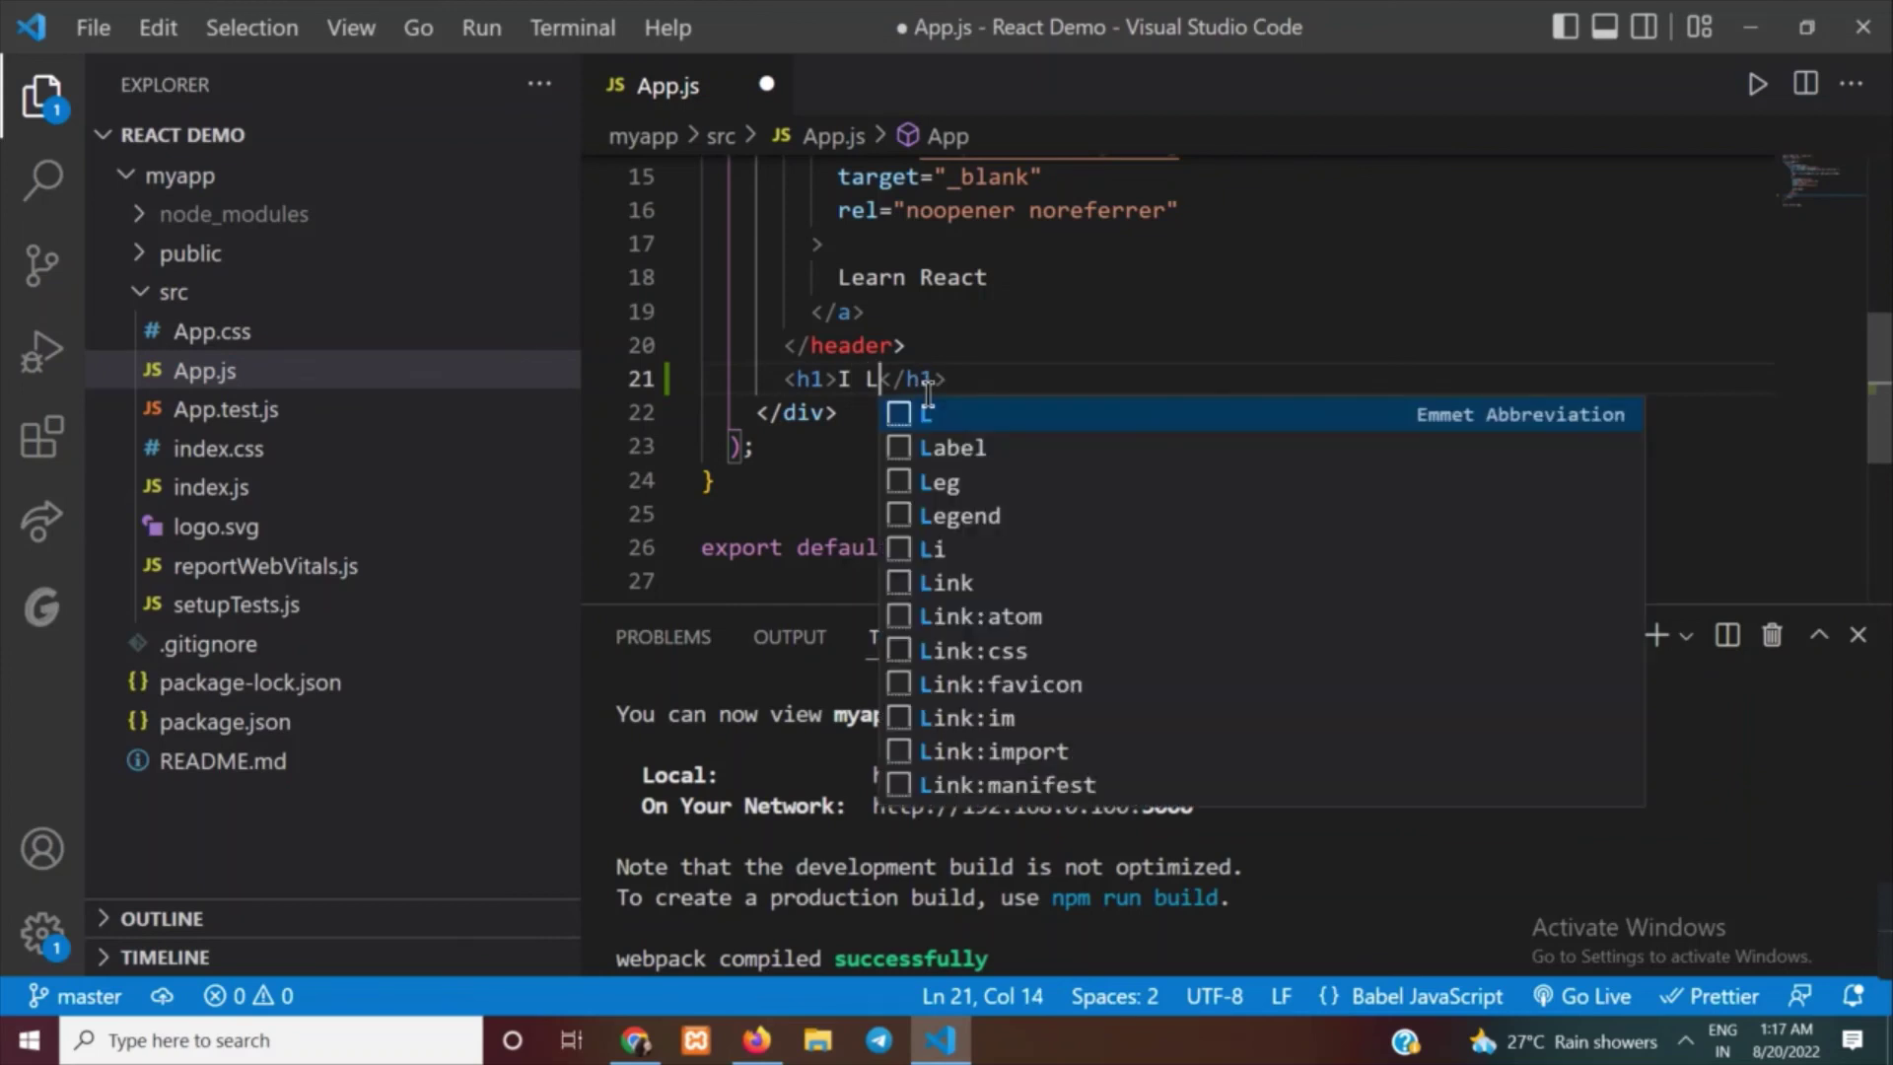
text(ove C)
text(oding)
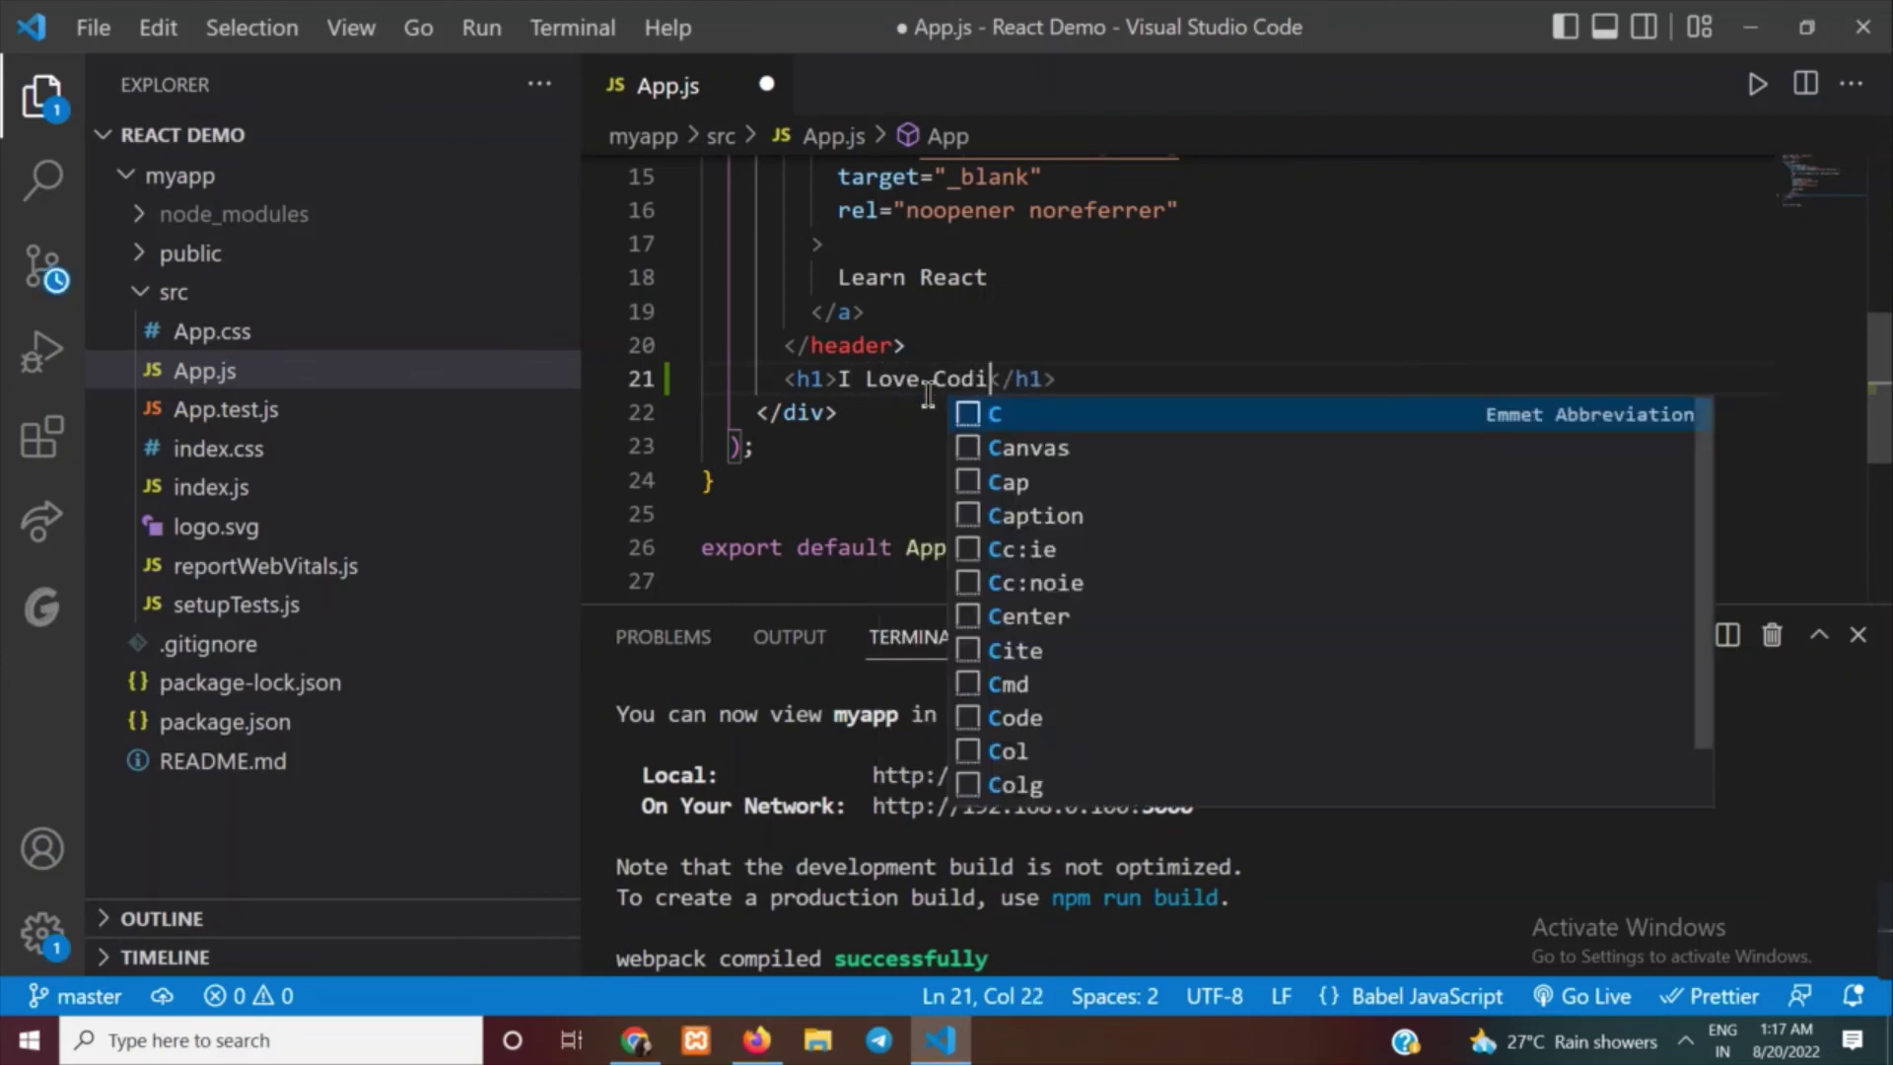
text(!)
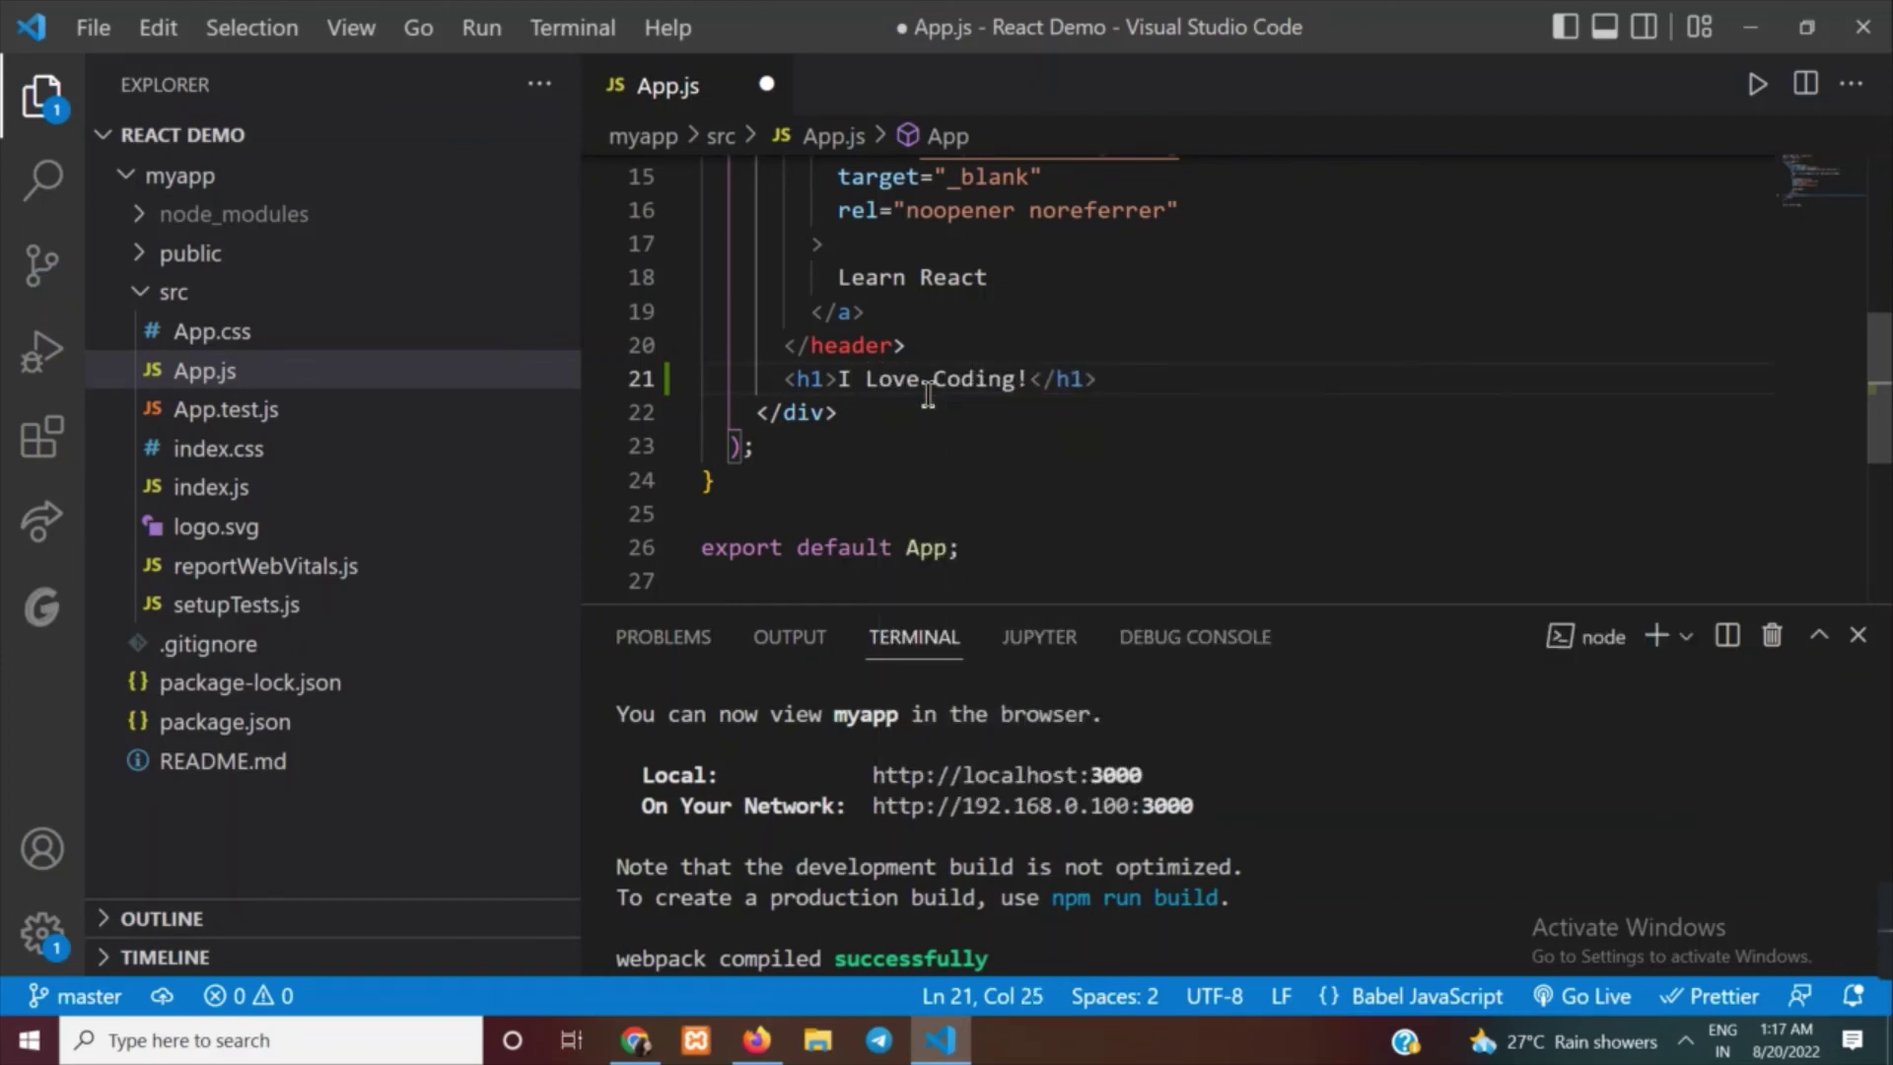
key(ctrl+s)
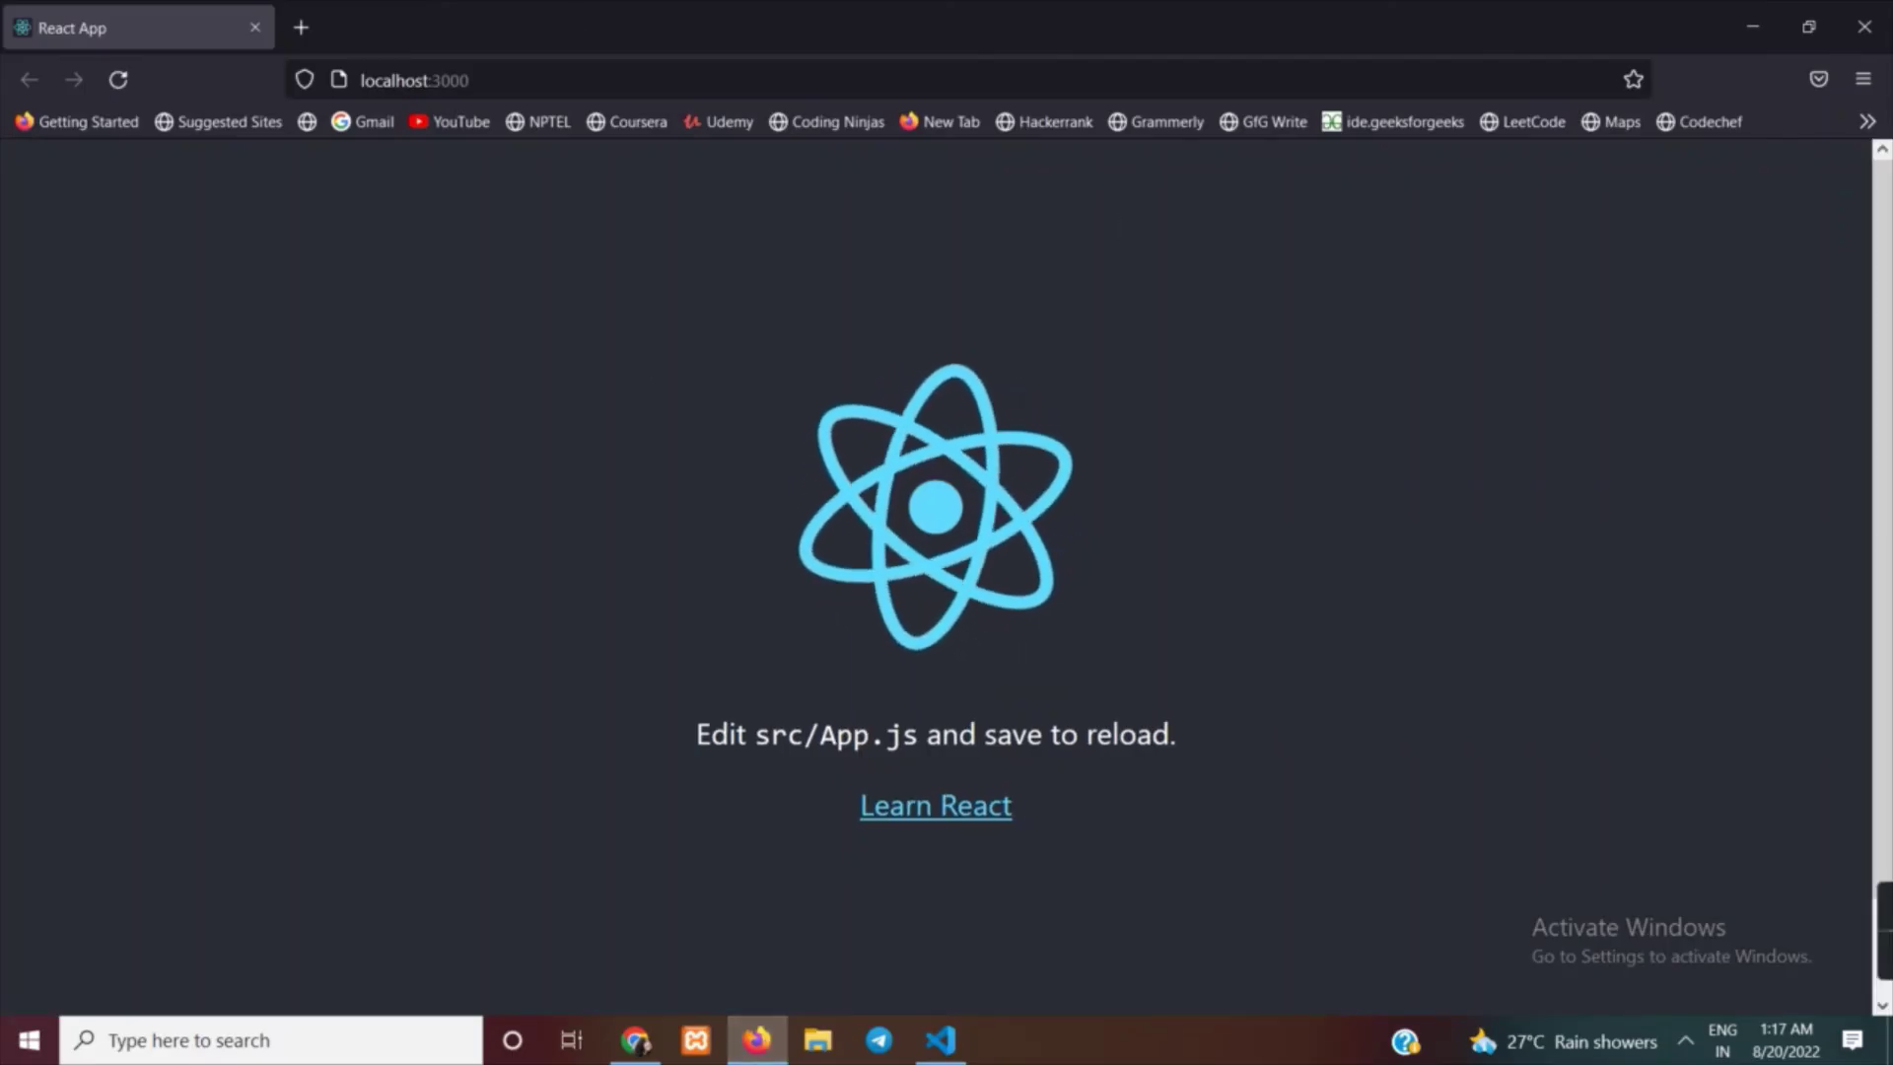
scroll(1406, 508, down, 2)
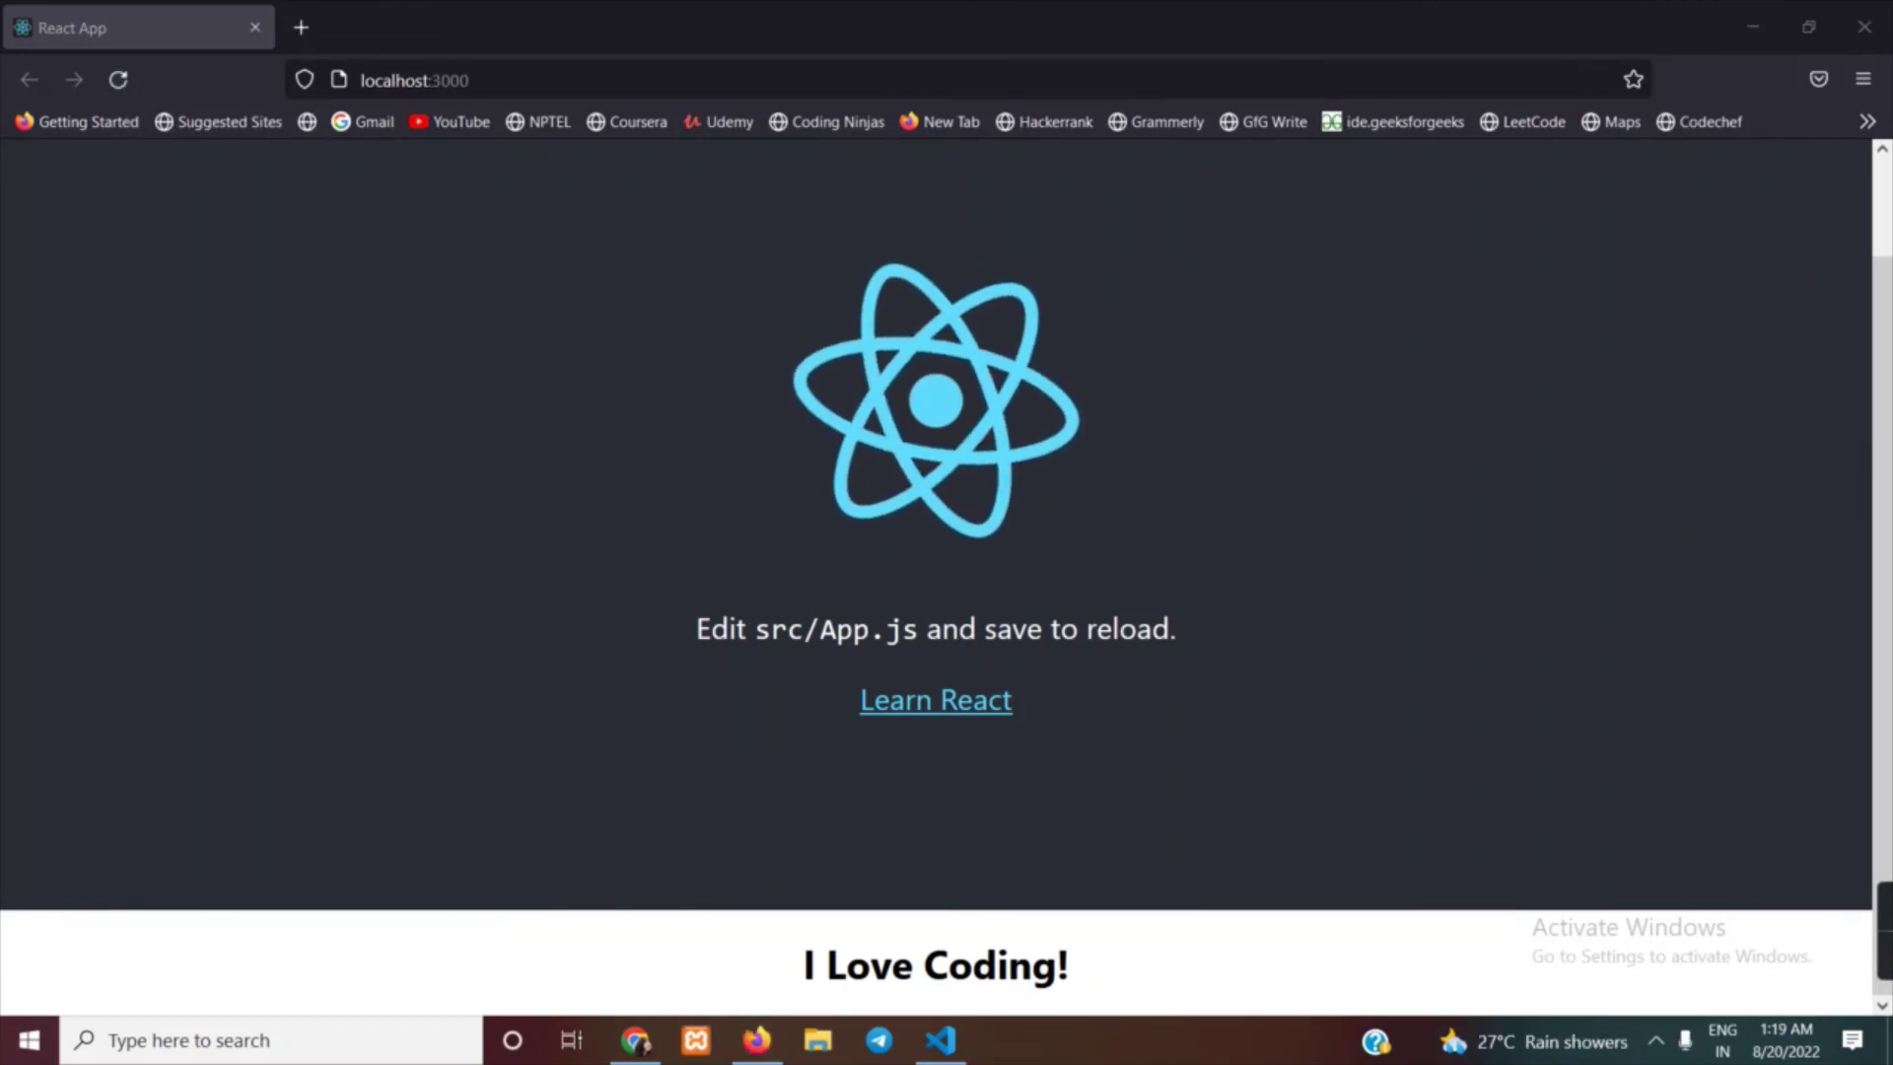
- Switch from VS Code back to the localhost:3000 page showing the 'I Love Coding!' heading
click(940, 1039)
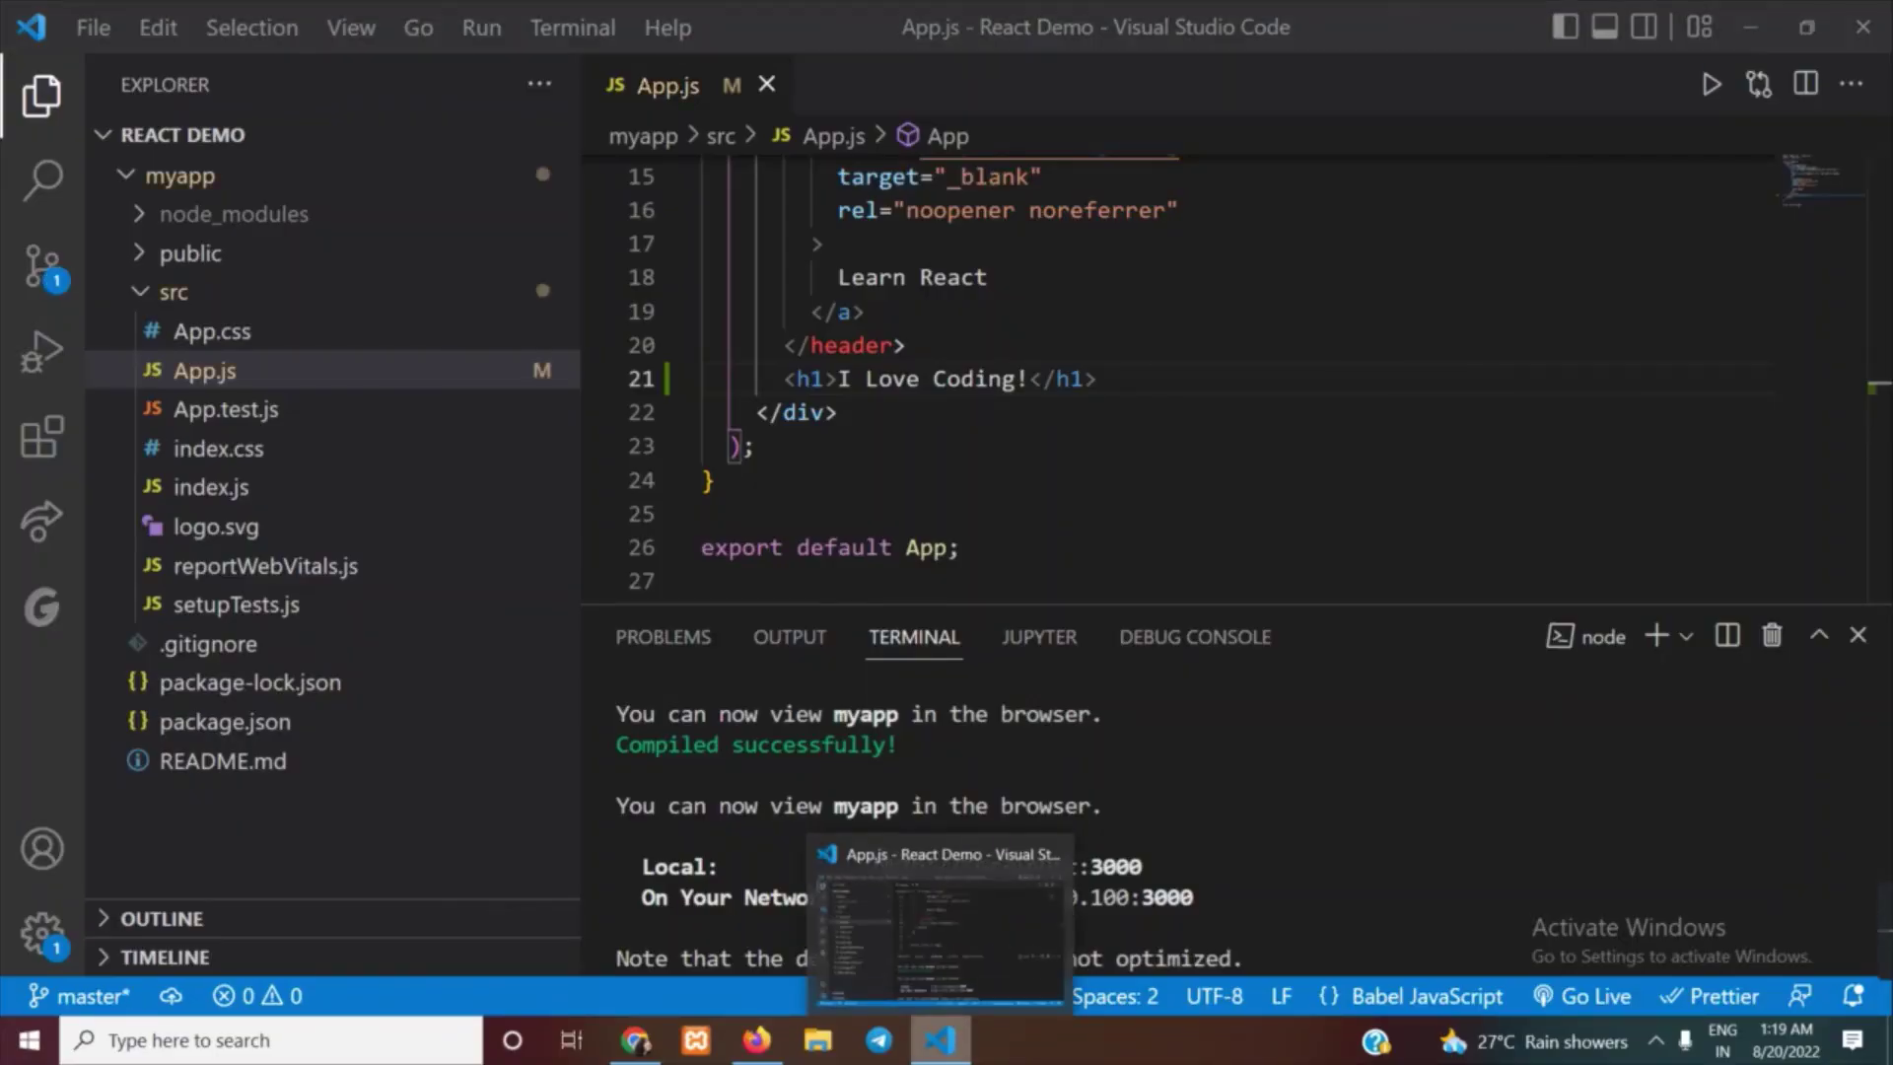
click(756, 1040)
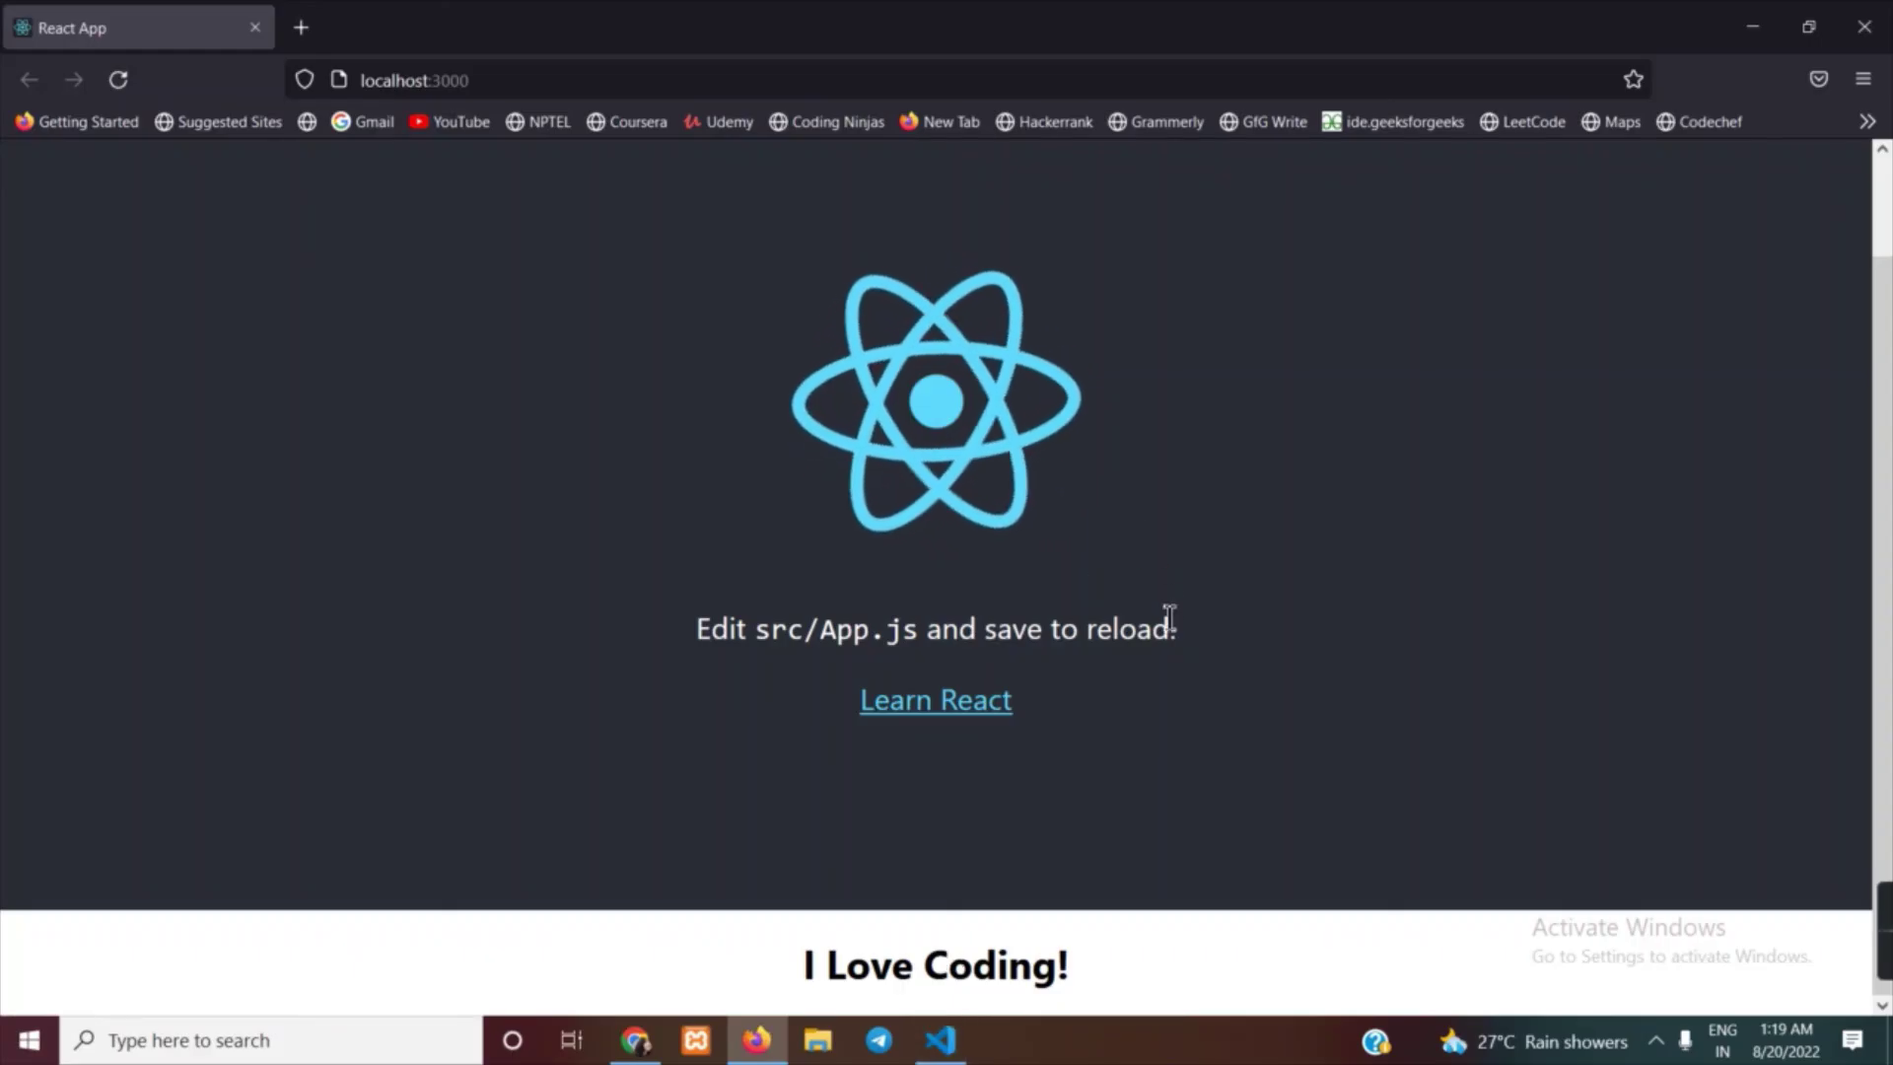